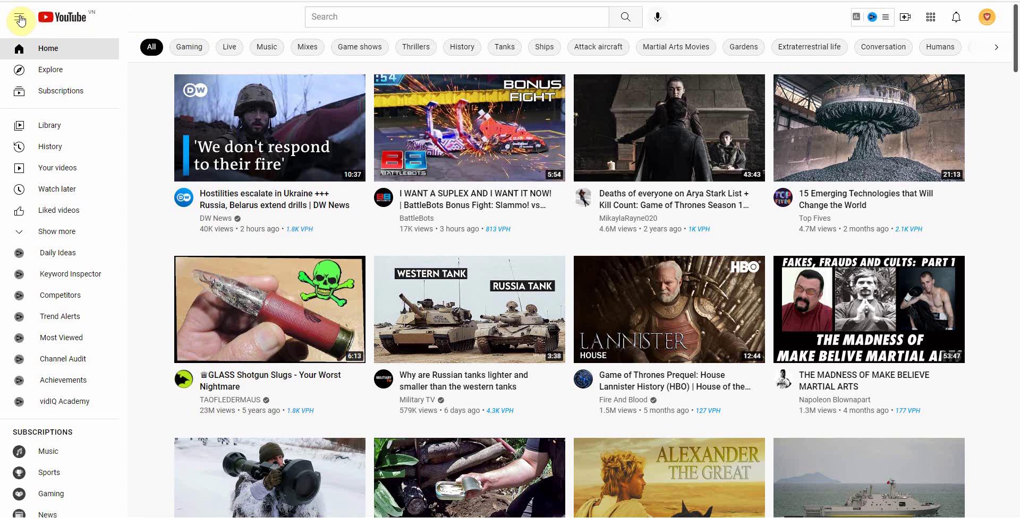
pyautogui.click(352, 20)
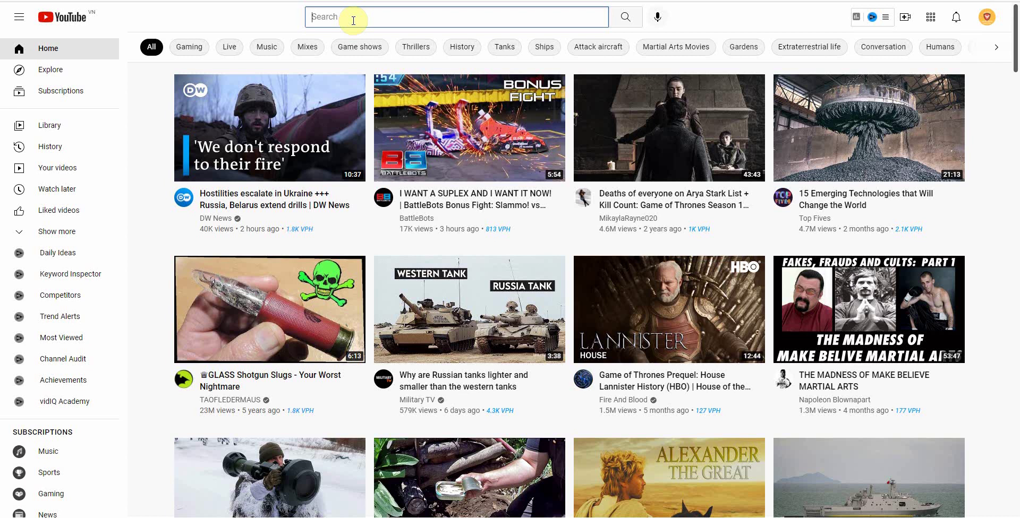
pyautogui.write('weight')
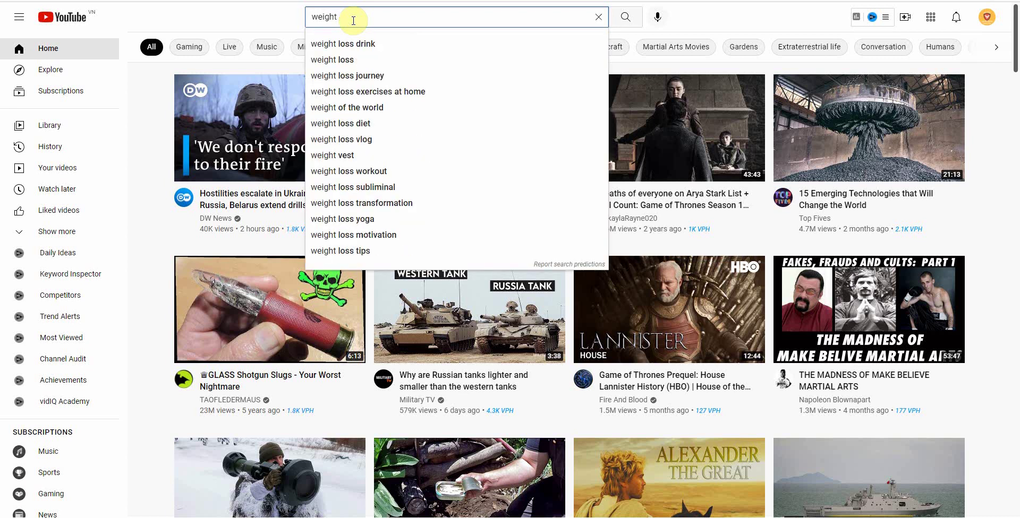
pyautogui.write(' loss f')
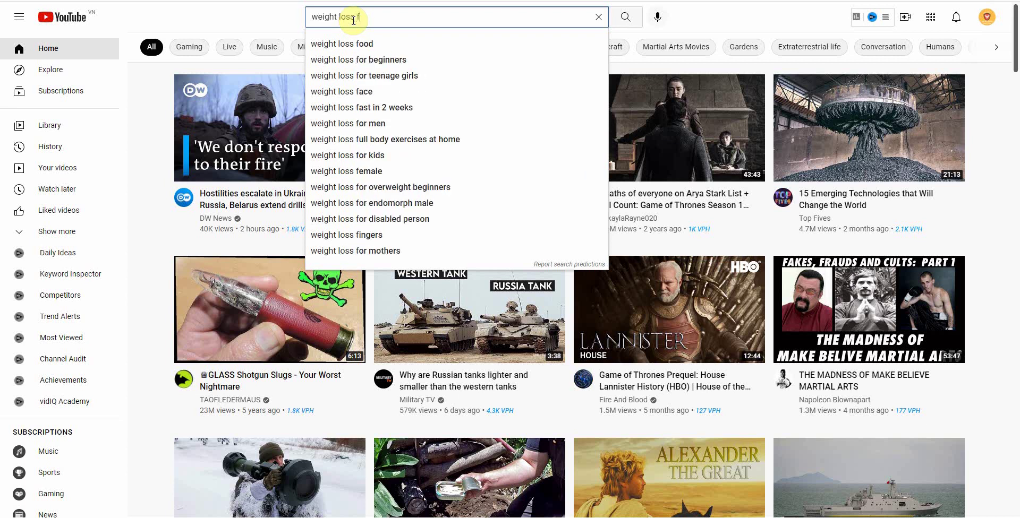
pyautogui.press('BackSpace')
pyautogui.write('wi')
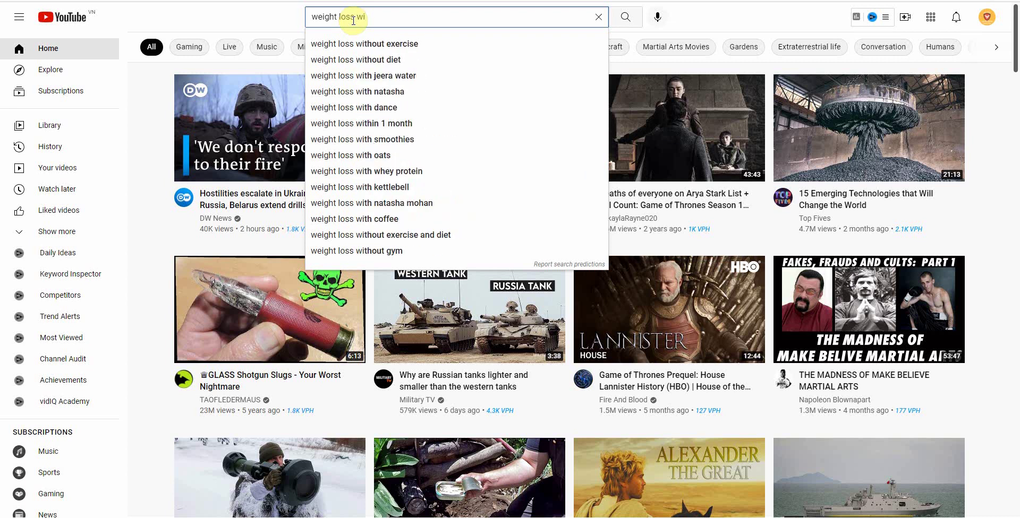
pyautogui.press('BackSpace')
pyautogui.press('BackSpace')
pyautogui.press('BackSpace')
pyautogui.press('BackSpace')
pyautogui.press('BackSpace')
pyautogui.press('BackSpace')
pyautogui.press('BackSpace')
pyautogui.press('BackSpace')
pyautogui.press('BackSpace')
pyautogui.press('BackSpace')
pyautogui.press('BackSpace')
pyautogui.press('BackSpace')
pyautogui.press('BackSpace')
pyautogui.press('BackSpace')
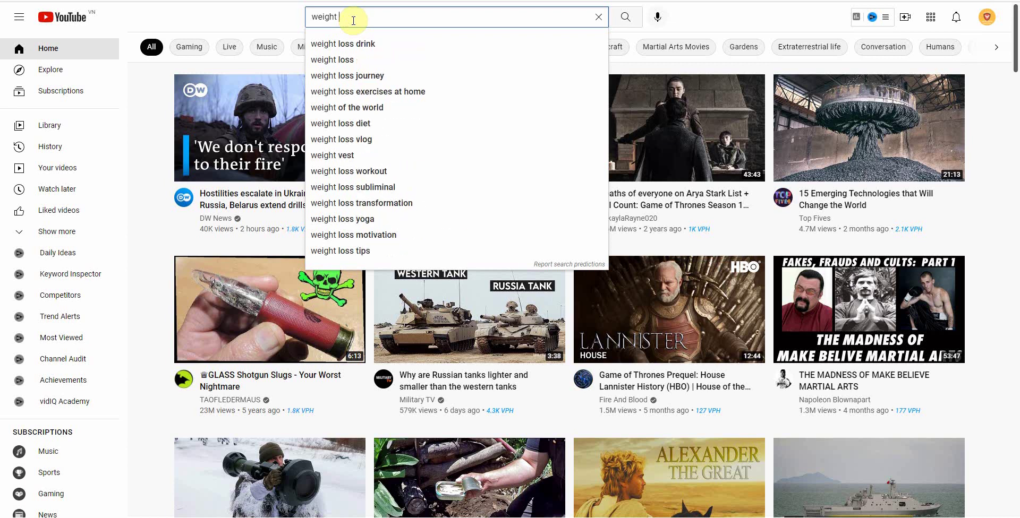
# Search for "fasting for weight loss" and filter the results to videos with Subtitles/CC.
pyautogui.write('fasting for we')
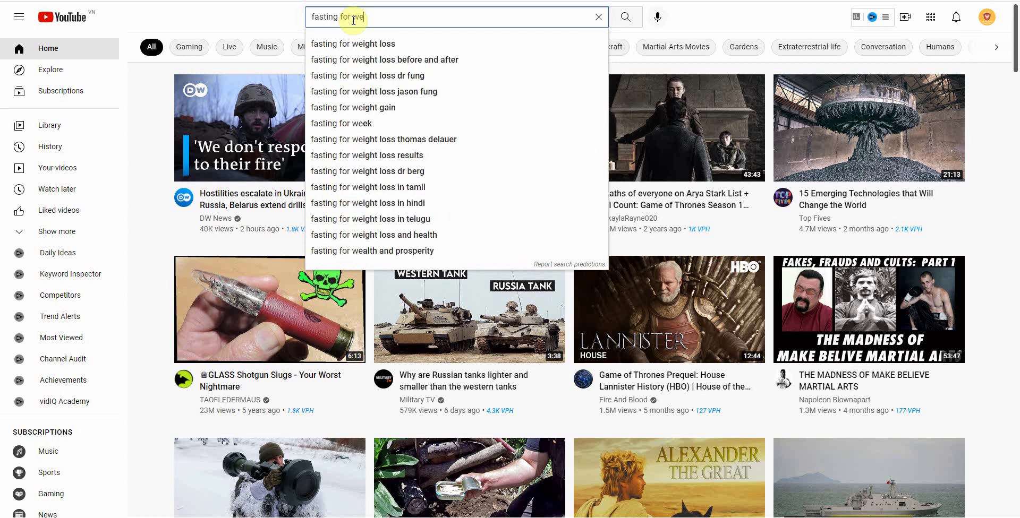
pyautogui.press('Down')
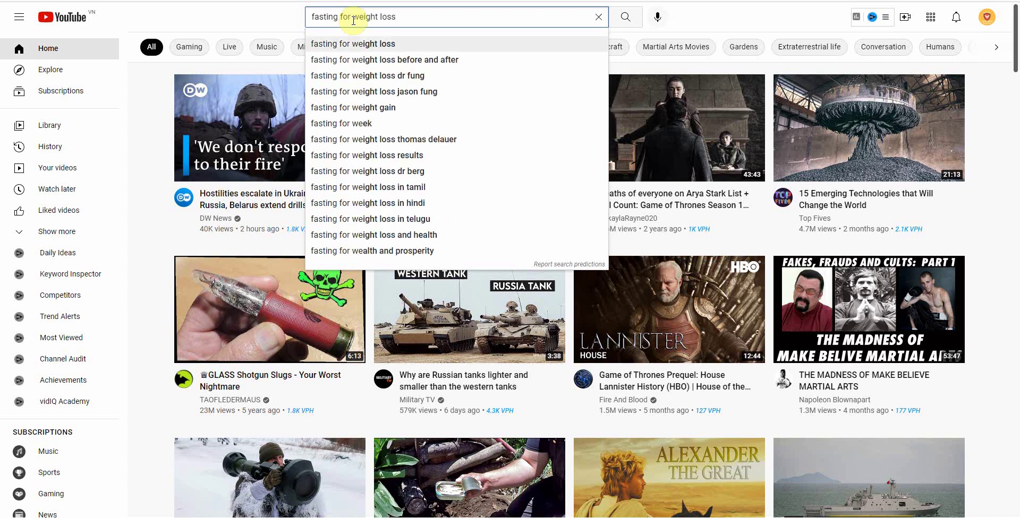
pyautogui.press('Return')
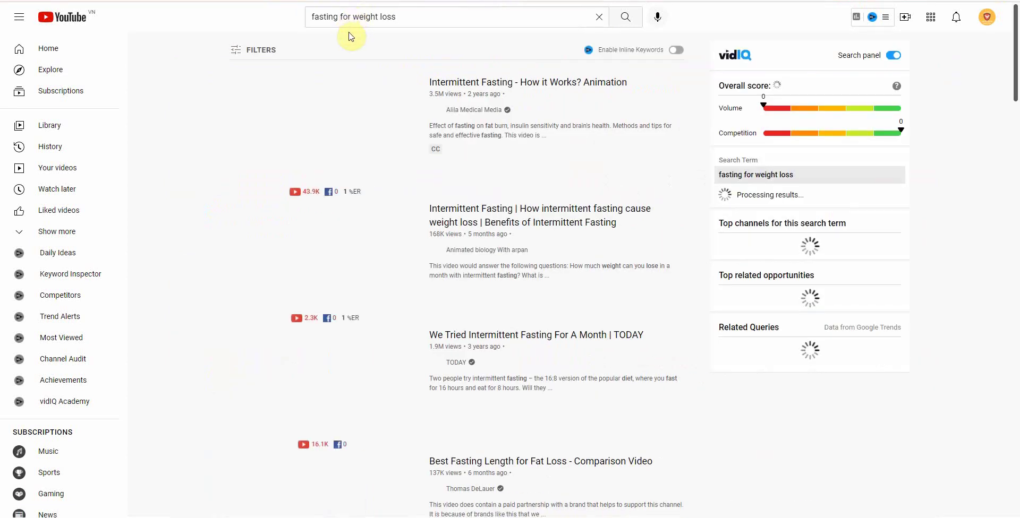
pyautogui.click(254, 59)
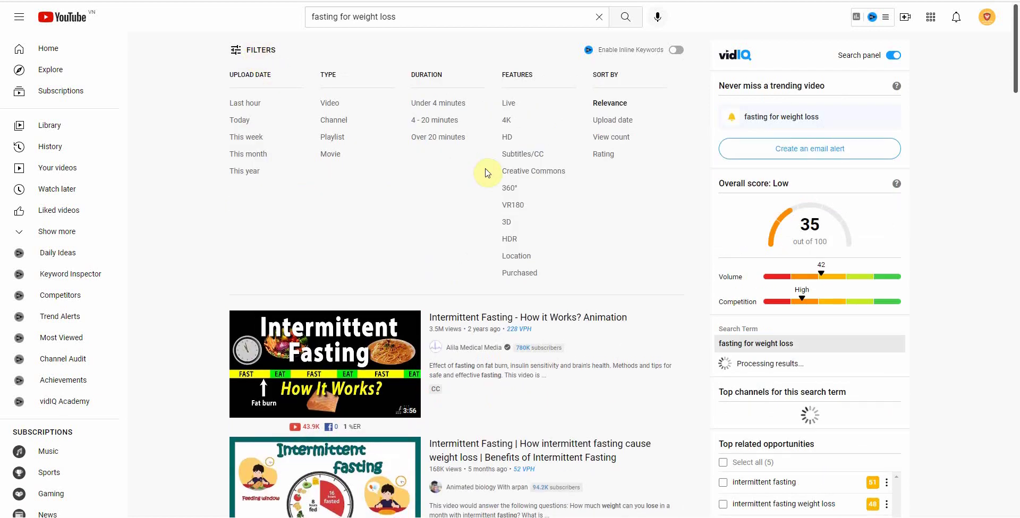
pyautogui.click(524, 158)
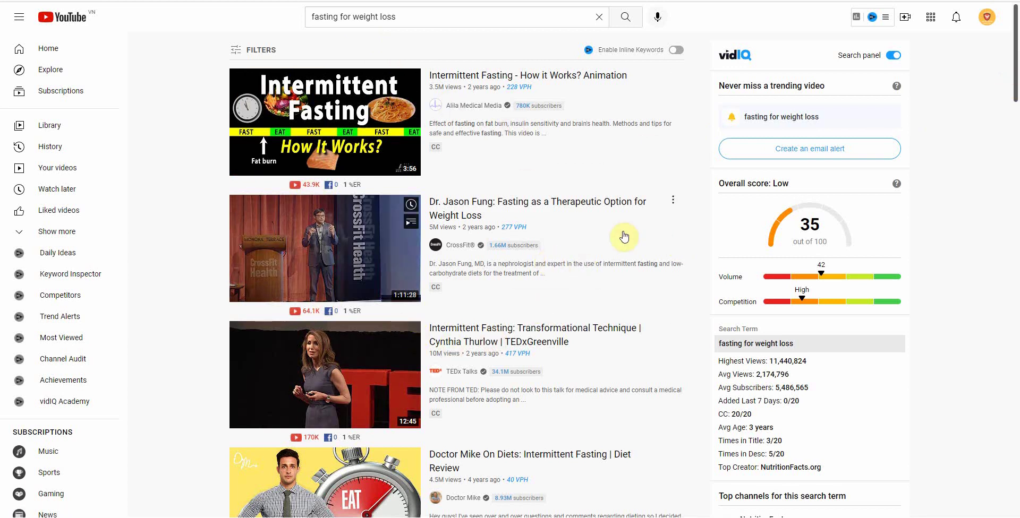
# Open the TEDxGreenville video "Intermittent Fasting: Transformational Technique", pause it, and view its transcript in YT Scribe.
pyautogui.scroll(-1, 1016, 69)
pyautogui.scroll(-1, 1015, 74)
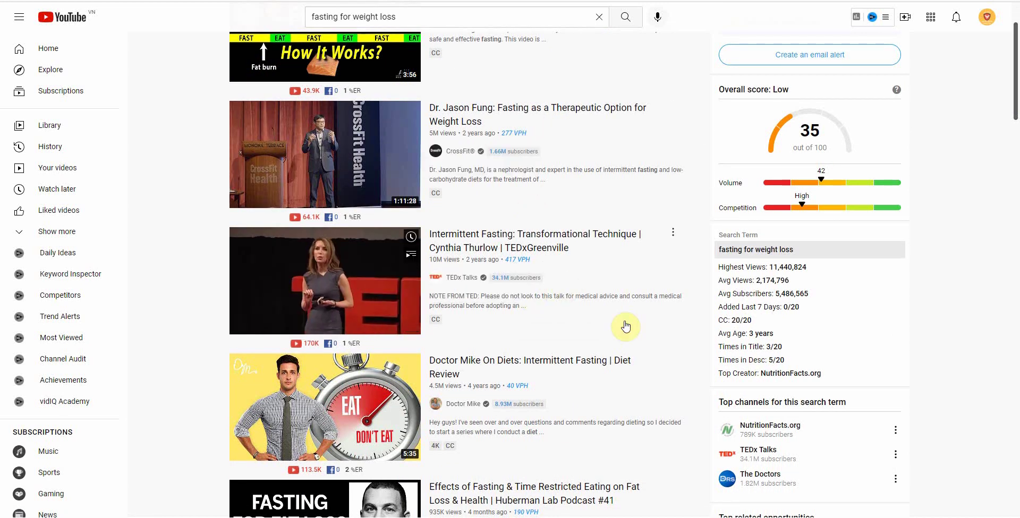
pyautogui.click(492, 247)
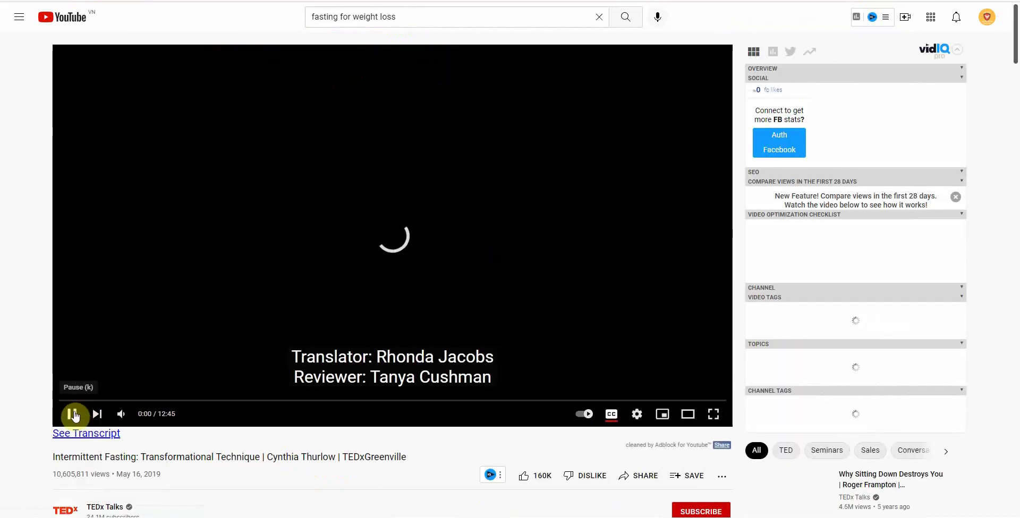
pyautogui.click(73, 415)
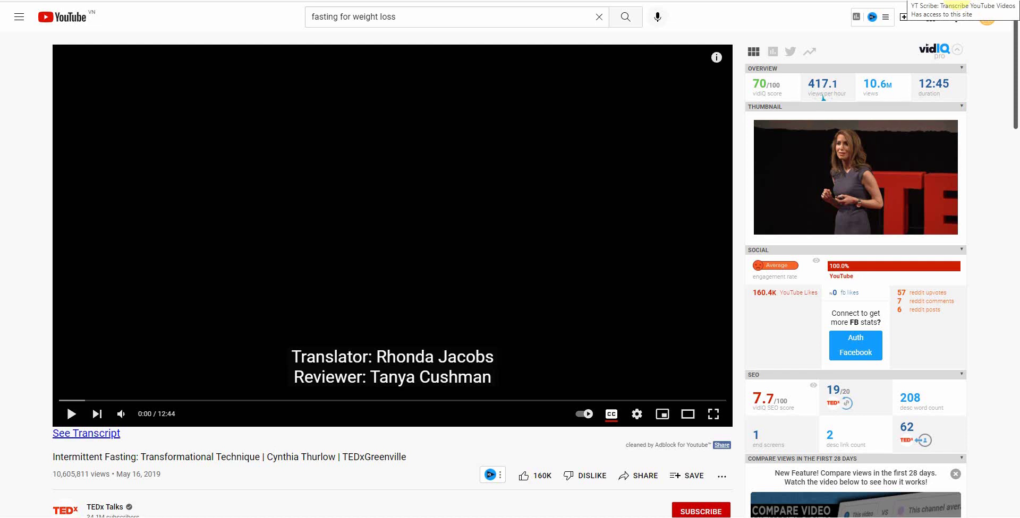
pyautogui.click(93, 438)
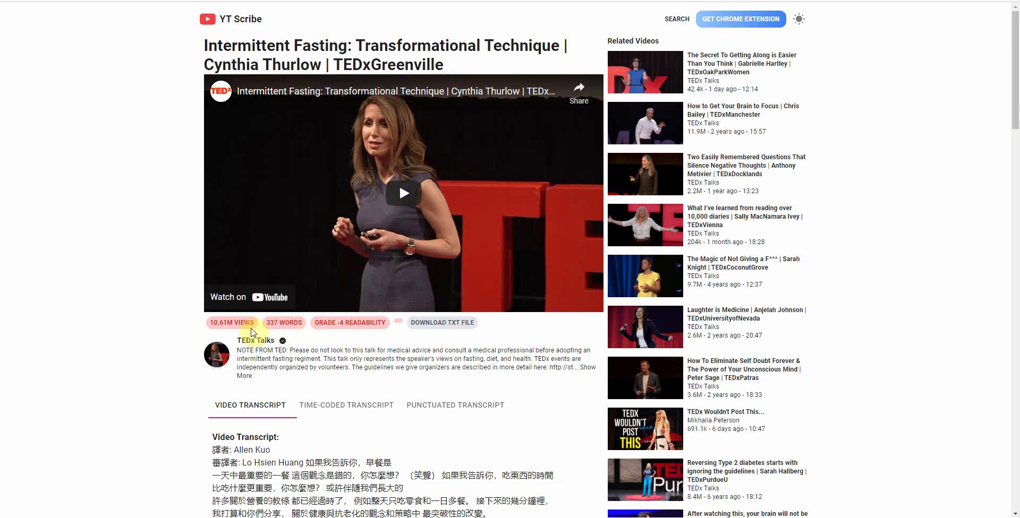
pyautogui.moveTo(1018, 139); pyautogui.dragTo(1017, 112)
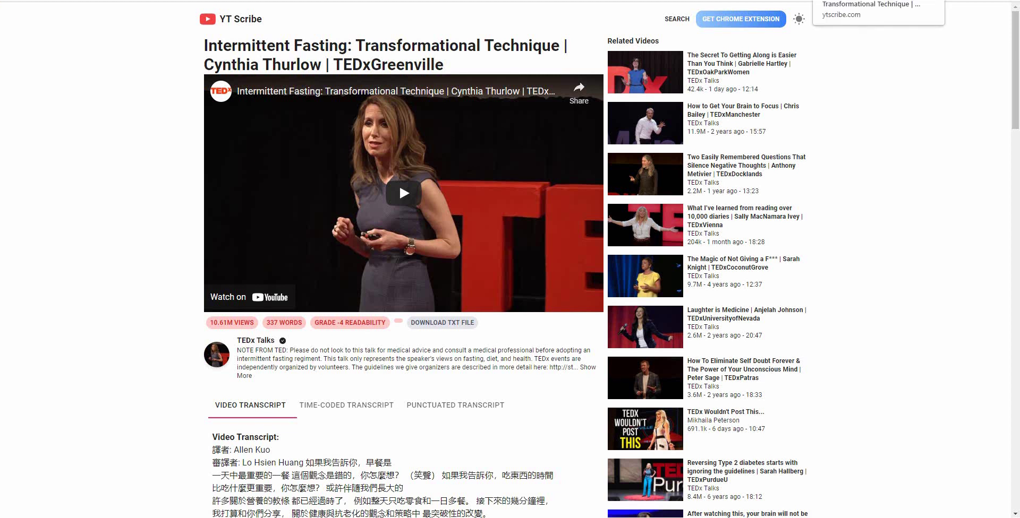
# Return to the YouTube search results and open the YT Scribe transcript of "Doctor Mike On Diets: Intermittent Fasting | Diet Review".
pyautogui.hotkey('ctrl', 'Tab')
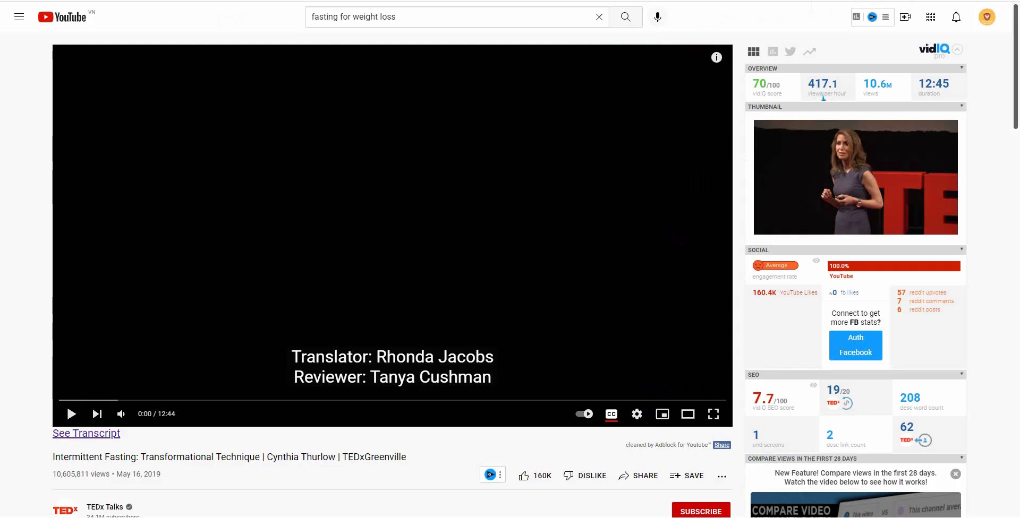
pyautogui.click(11, 1)
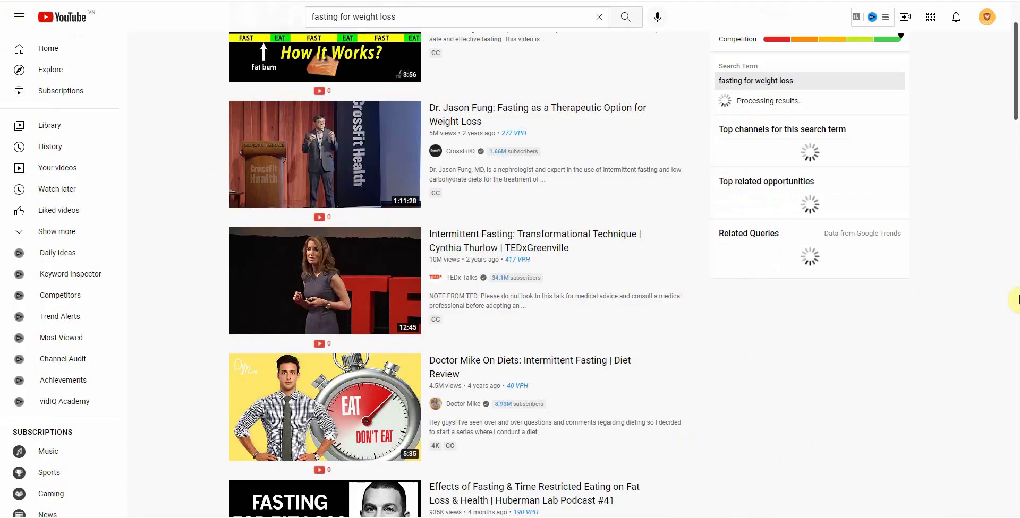
pyautogui.moveTo(1017, 255); pyautogui.dragTo(1014, 123)
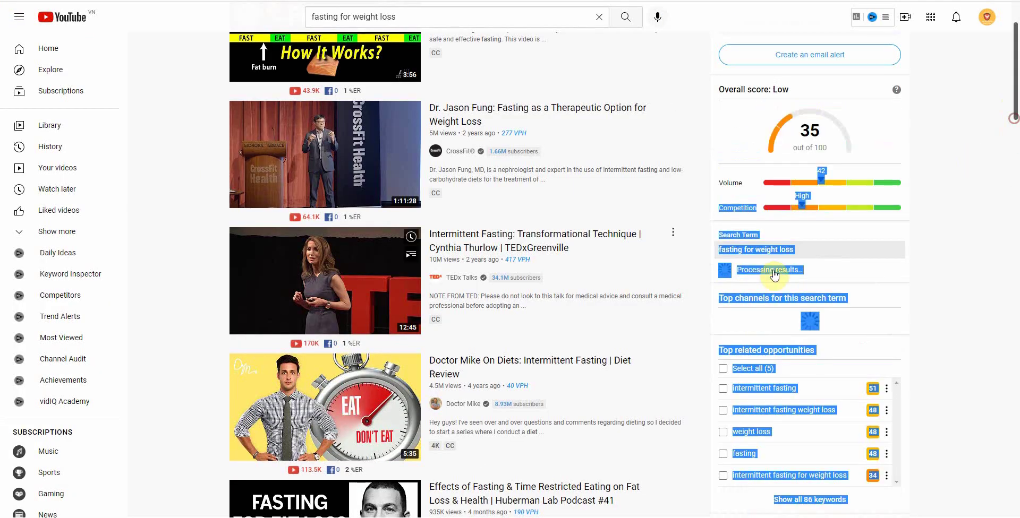
pyautogui.click(526, 373)
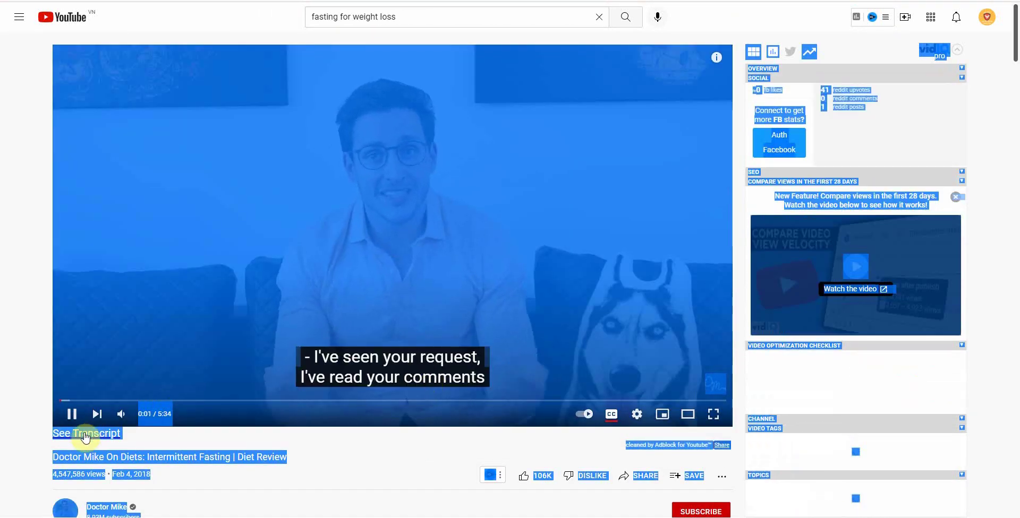
pyautogui.click(85, 435)
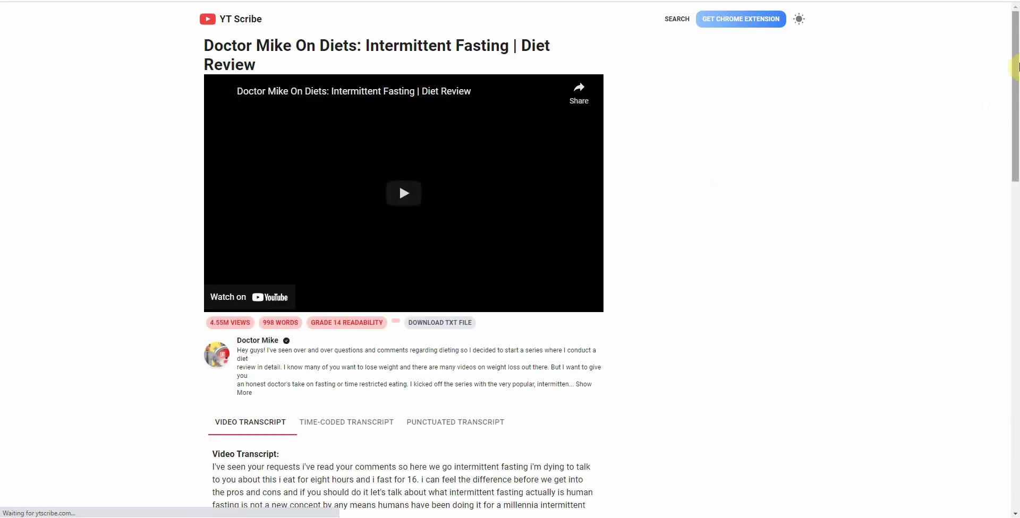
# Check the punctuated transcript view for the diet review video, then return to the plain video transcript.
pyautogui.scroll(-2, 409, 223)
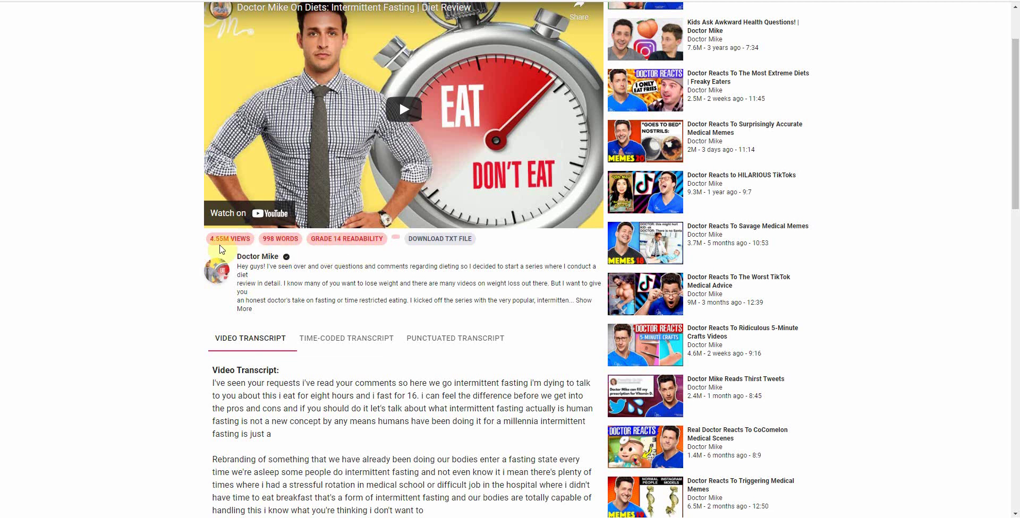
pyautogui.moveTo(1015, 167); pyautogui.dragTo(1015, 222)
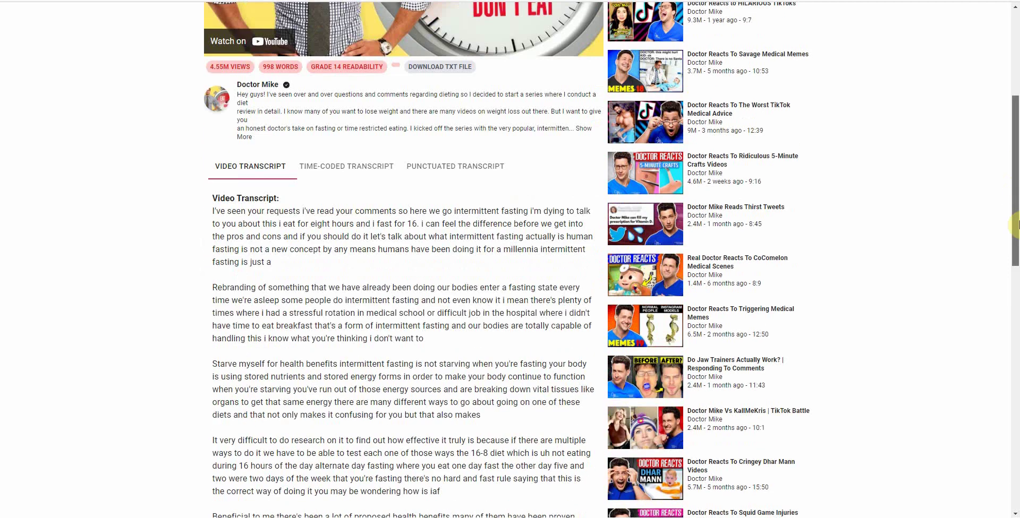
pyautogui.click(457, 174)
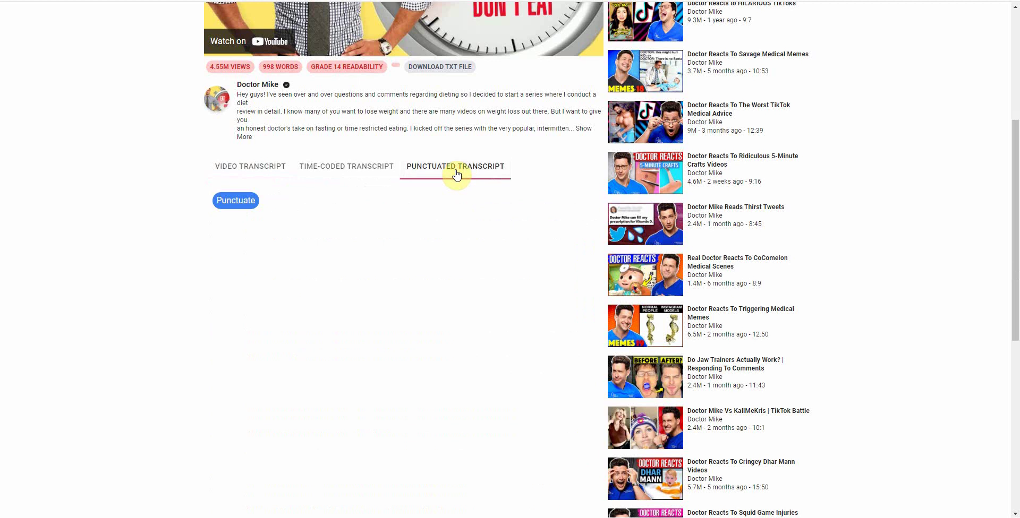
pyautogui.click(265, 175)
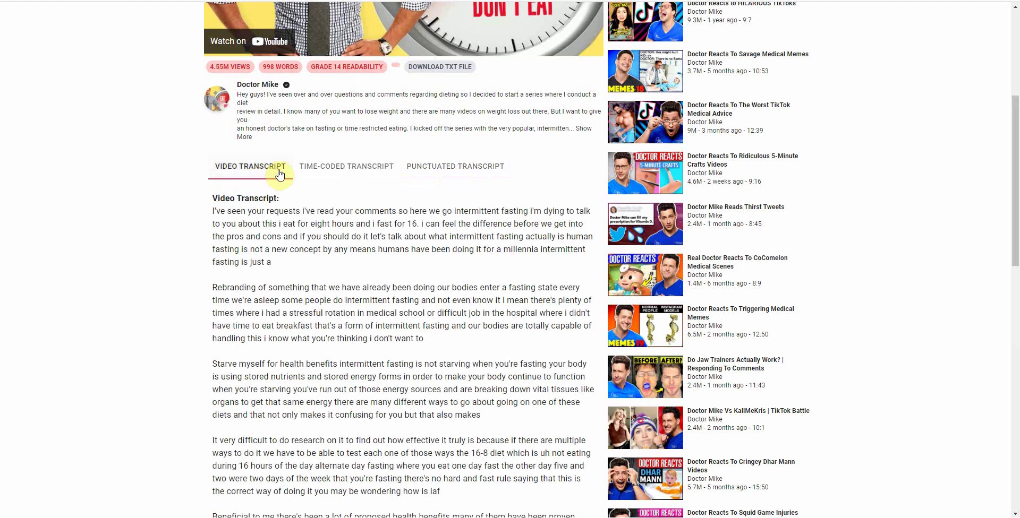
pyautogui.moveTo(210, 215); pyautogui.dragTo(359, 370)
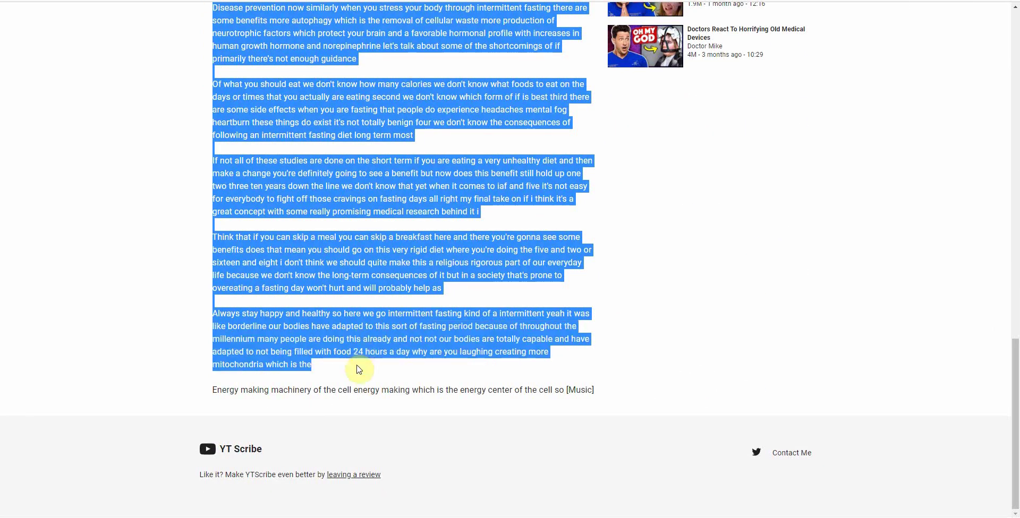
pyautogui.rightClick(344, 336)
pyautogui.click(264, 351)
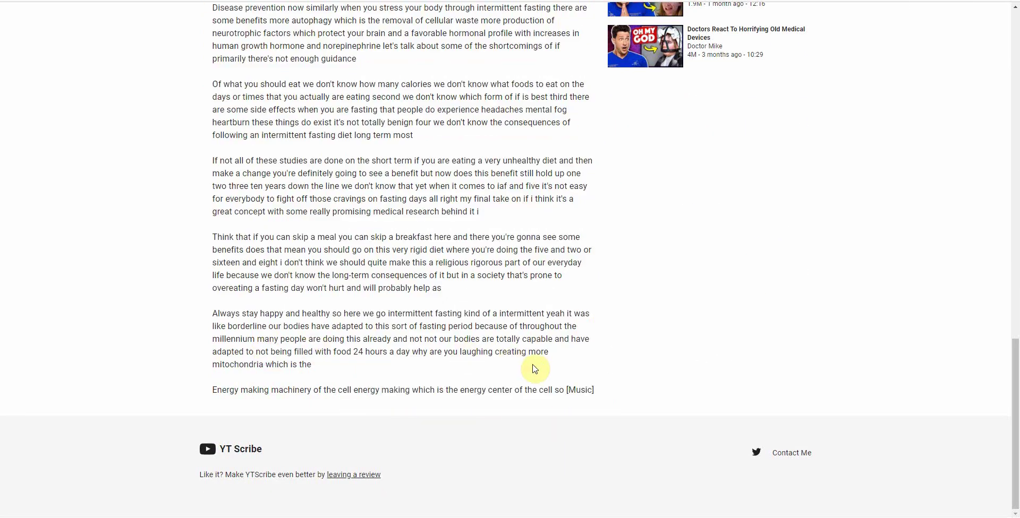
# Copy the full video transcript from "I've seen your requests" to the final paragraph, leaving out the closing "[Music]" tag.
pyautogui.moveTo(565, 390); pyautogui.dragTo(449, 339)
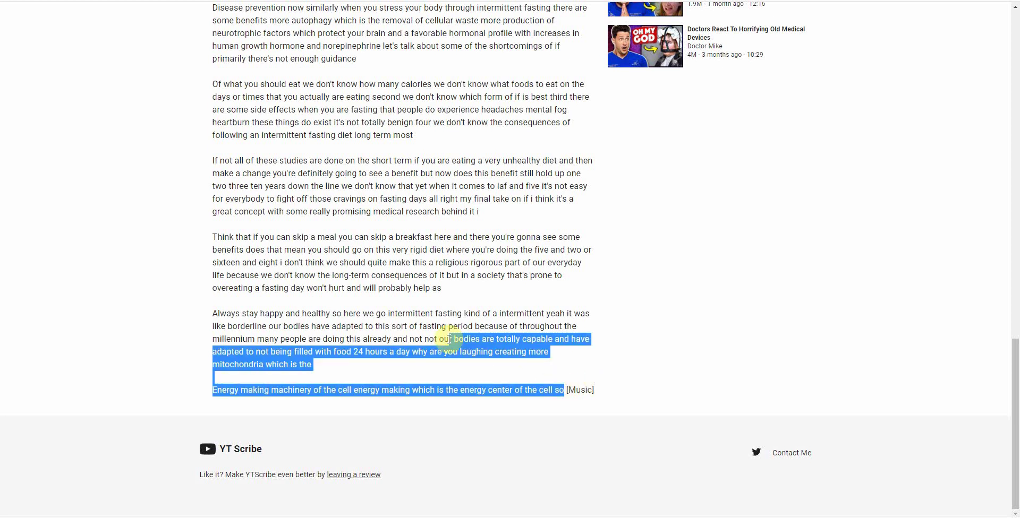
pyautogui.scroll(20, 449, 339)
pyautogui.moveTo(453, 337); pyautogui.dragTo(215, 465)
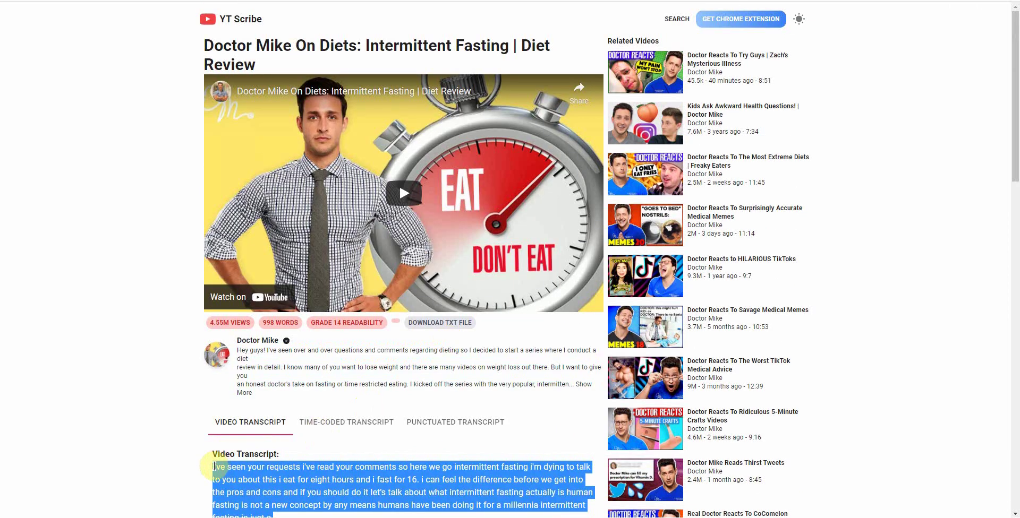
pyautogui.rightClick(240, 467)
pyautogui.click(306, 400)
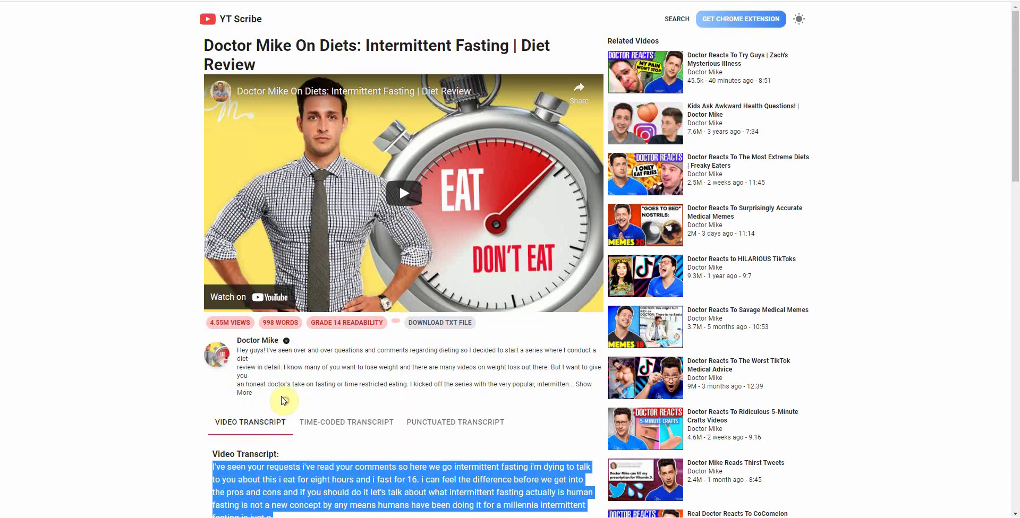
# Switch back to YouTube, pause the Doctor Mike video, and return to the "fasting for weight loss" search results.
pyautogui.hotkey('ctrl', 'Tab')
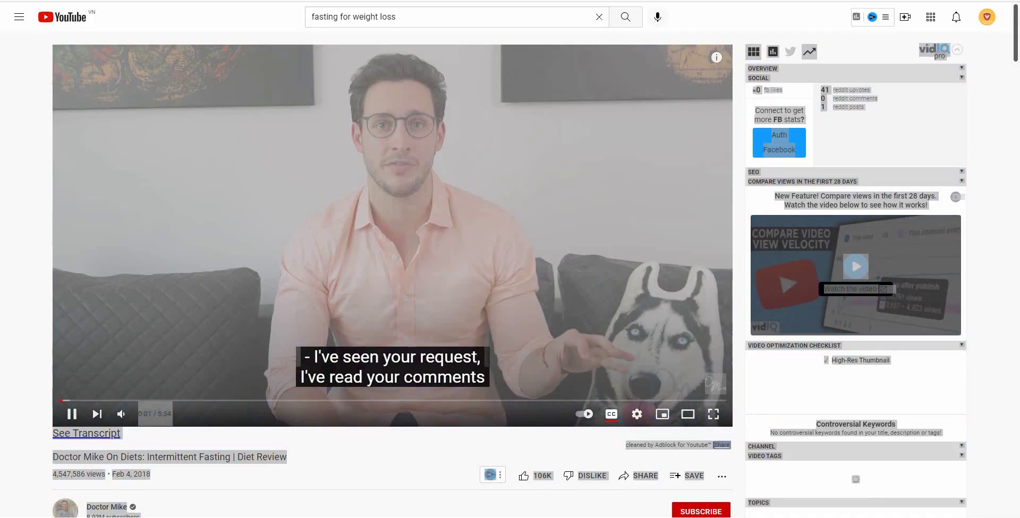
pyautogui.hotkey('ctrl', 'a')
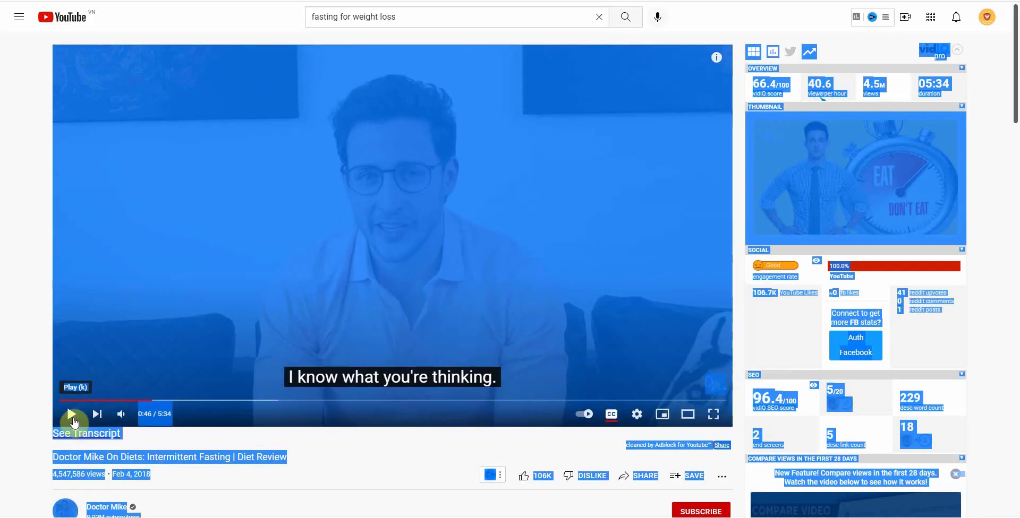
pyautogui.hotkey('alt', 'Left')
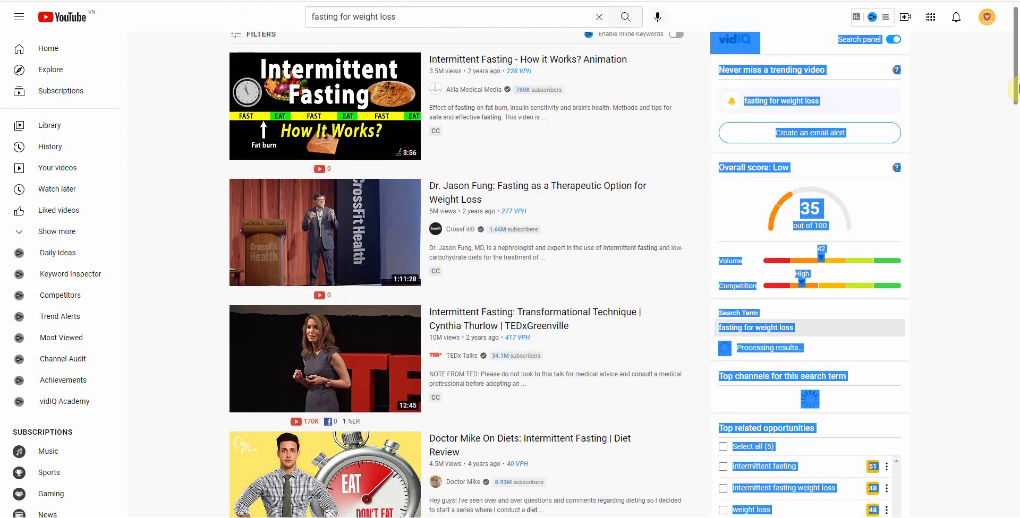
pyautogui.scroll(1, 1017, 89)
pyautogui.click(166, 160)
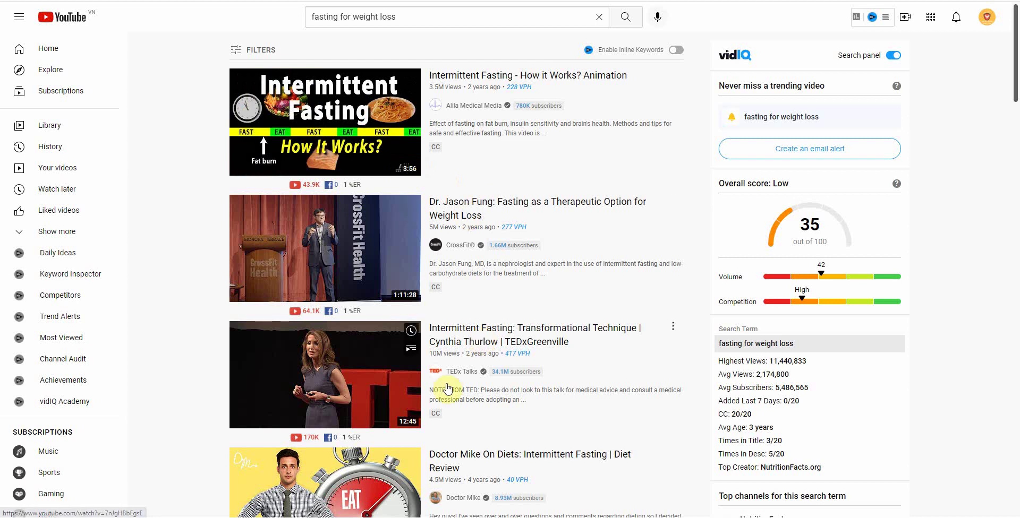
pyautogui.moveTo(517, 359)
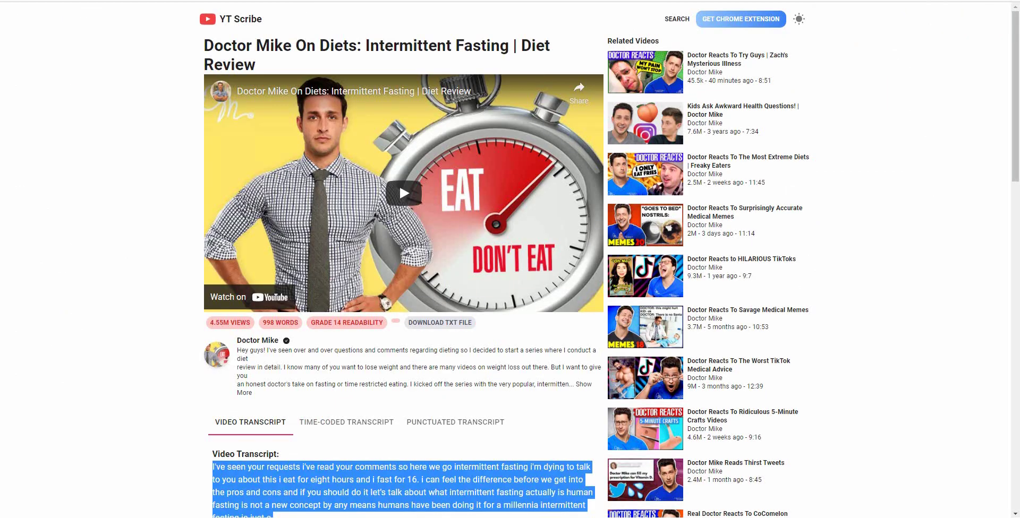
pyautogui.hotkey('ctrl', 'Tab')
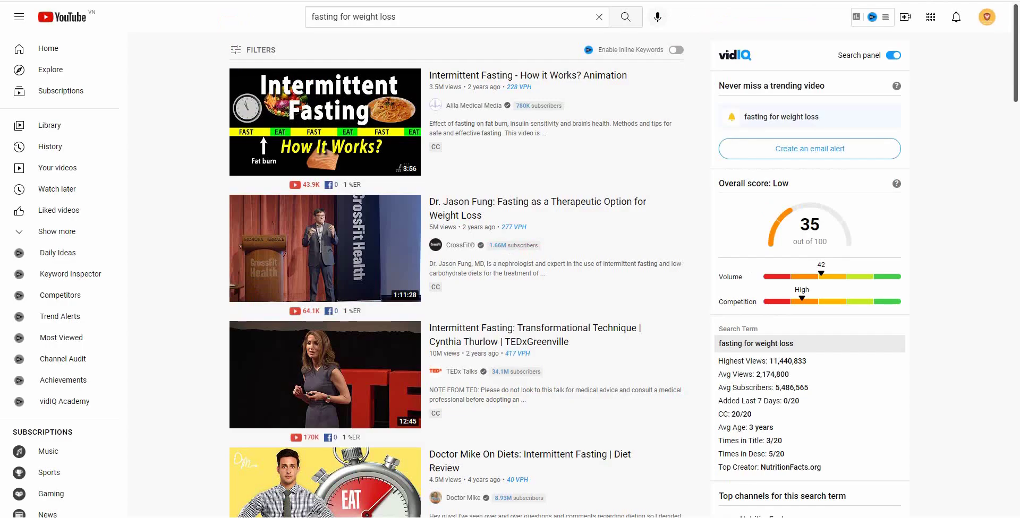
# Open CrossFit's "Fasting as a Therapeutic Option for Weight Loss" video from the search results and pause its playback.
pyautogui.moveTo(347, 368)
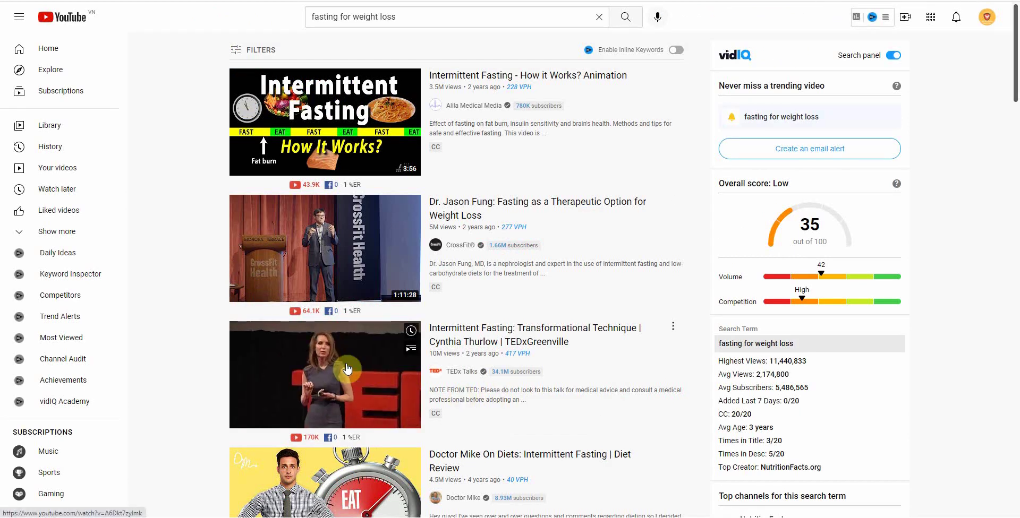
pyautogui.click(351, 250)
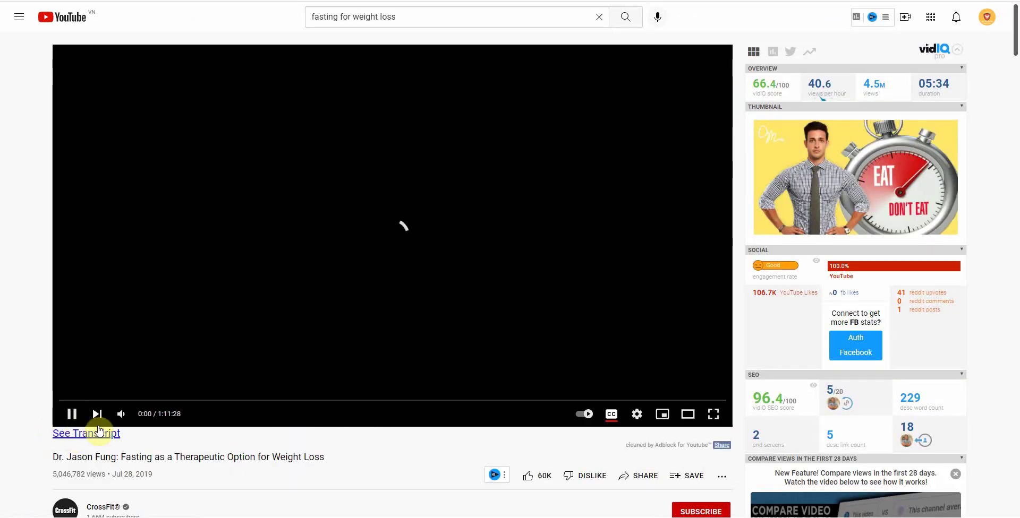
pyautogui.click(72, 413)
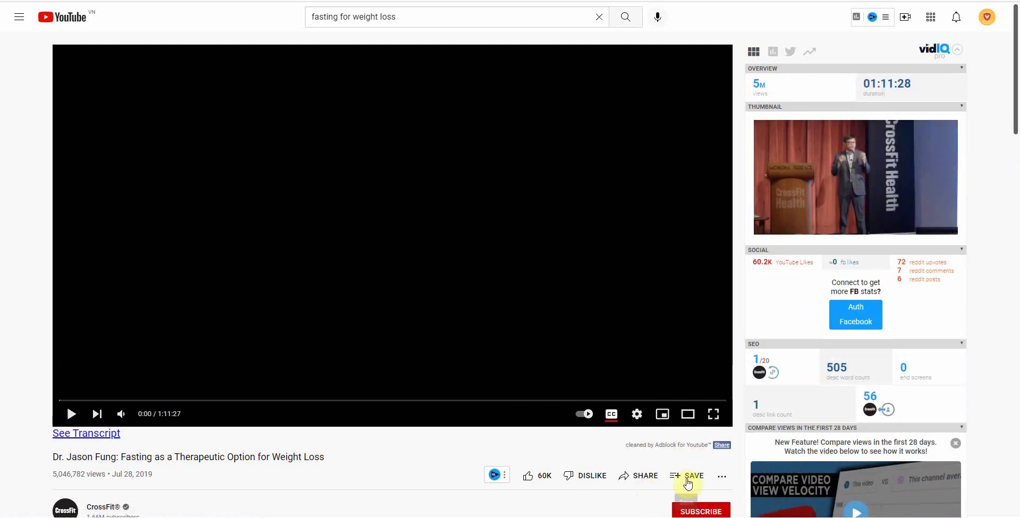
# Open YouTube's built-in transcript for the paused fasting video.
pyautogui.click(724, 478)
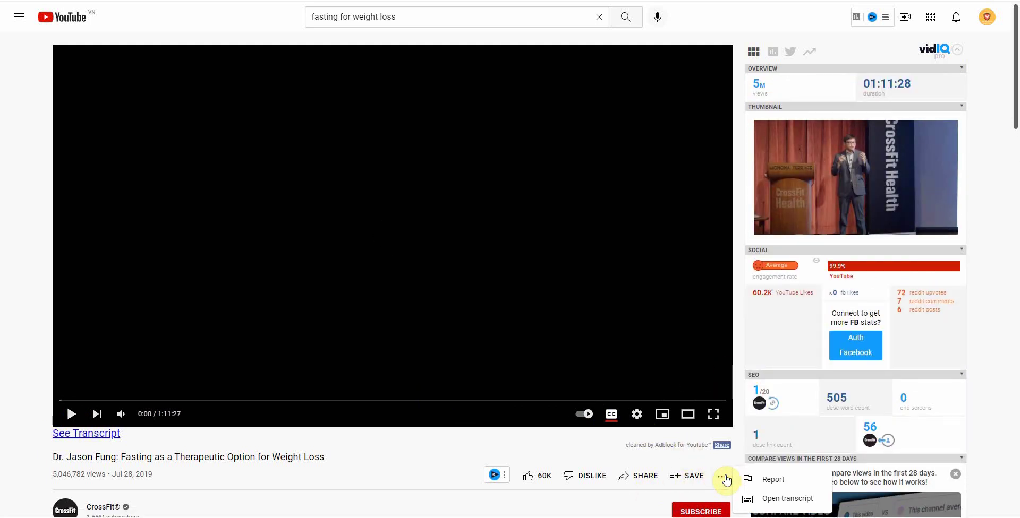
pyautogui.click(726, 484)
pyautogui.click(722, 481)
pyautogui.click(780, 498)
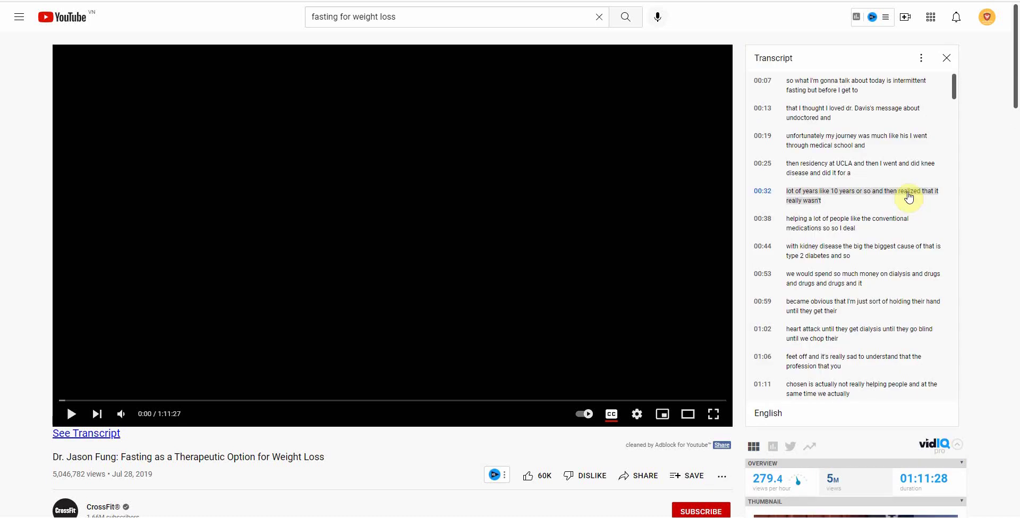
# Hide the timestamps in the video's transcript, look through its text, and close the transcript.
pyautogui.click(923, 60)
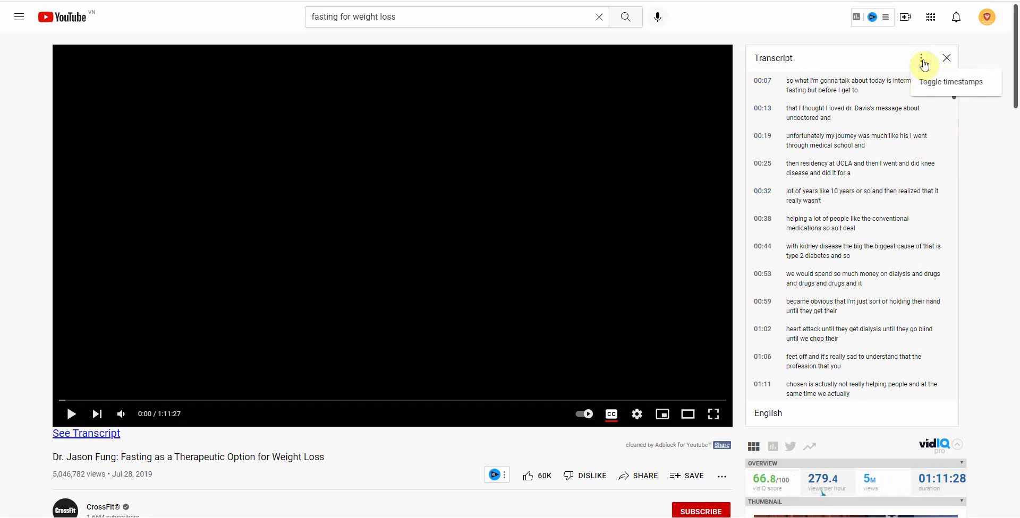
pyautogui.click(942, 82)
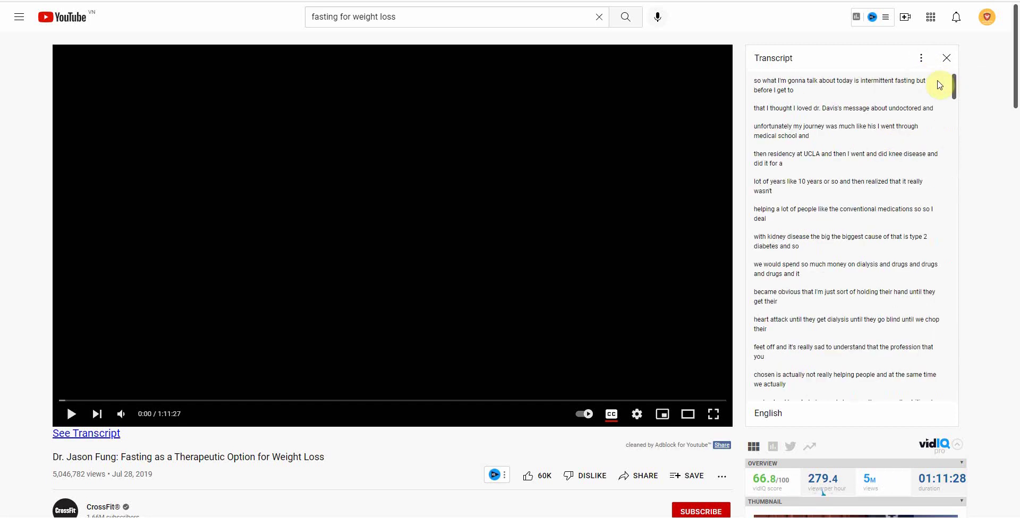
pyautogui.moveTo(951, 85); pyautogui.dragTo(972, 91)
pyautogui.click(946, 58)
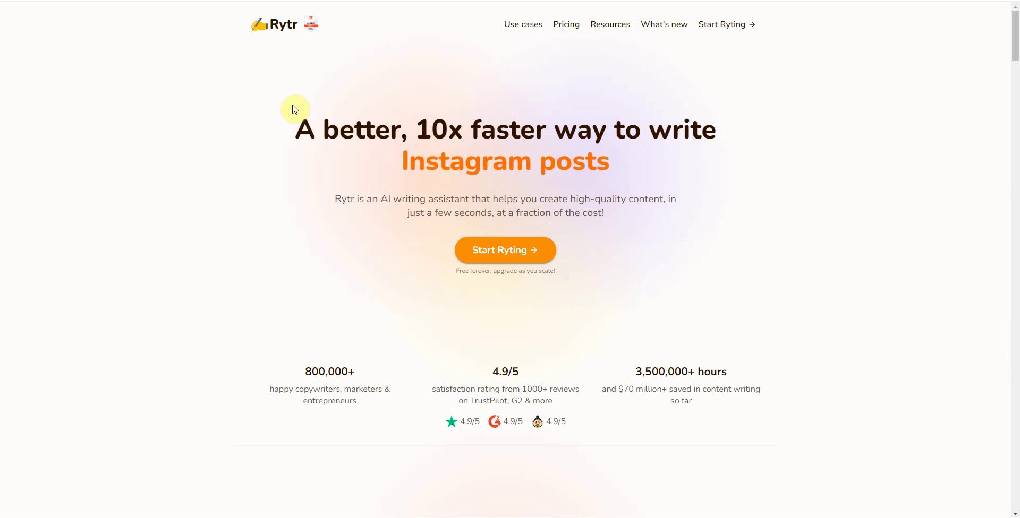
# Switch to Rytr, start its writing assistant, and choose the Blog Idea & Outline use case after trying Blog Section Writing.
pyautogui.click(505, 253)
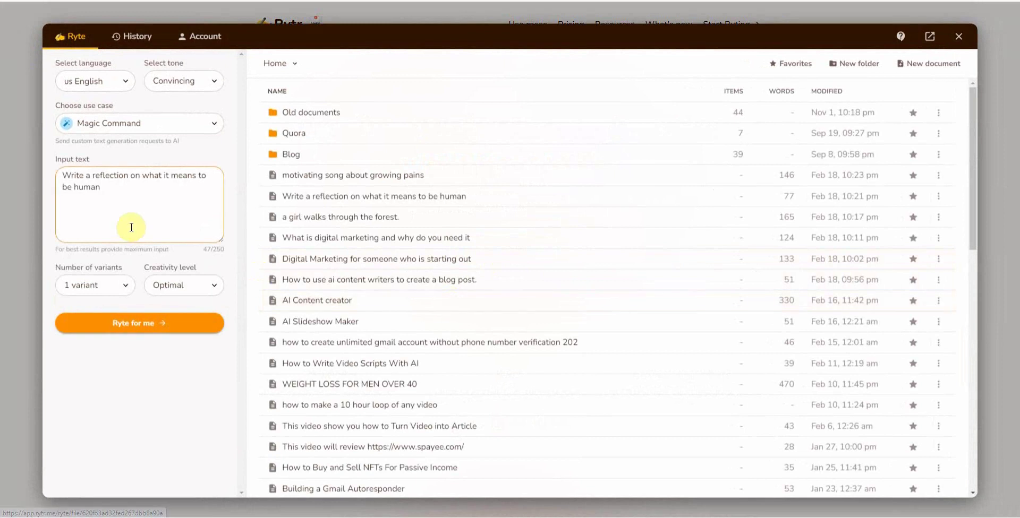
pyautogui.click(141, 127)
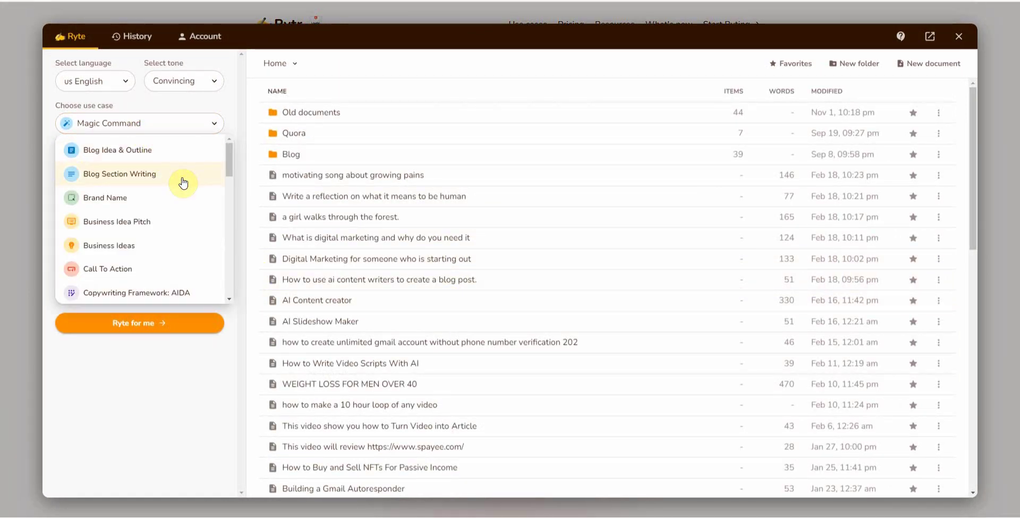
pyautogui.moveTo(228, 166); pyautogui.dragTo(223, 136)
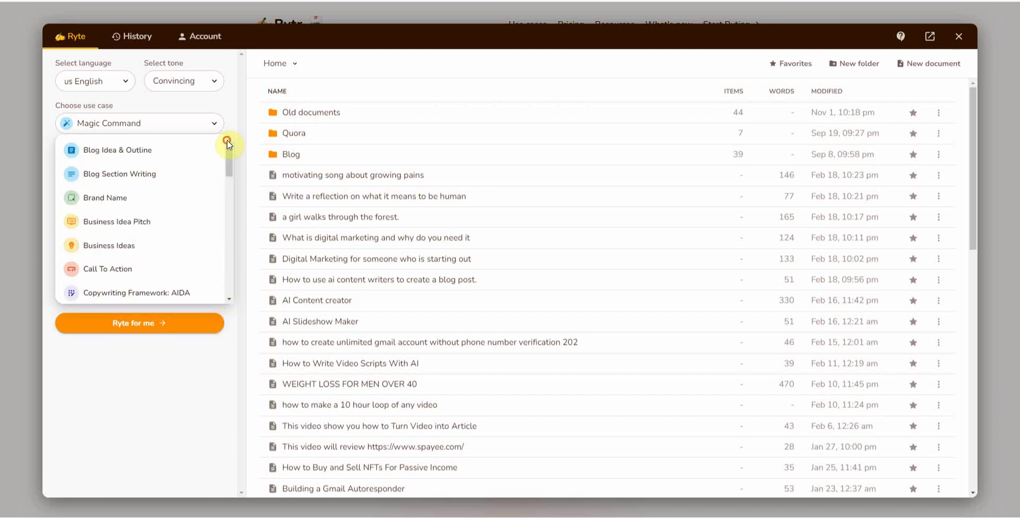
pyautogui.click(154, 182)
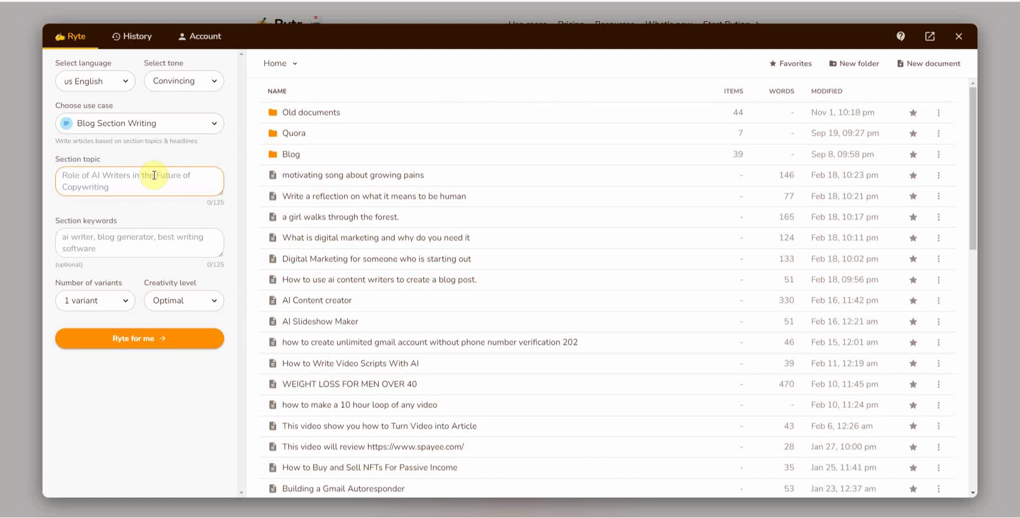
pyautogui.click(161, 128)
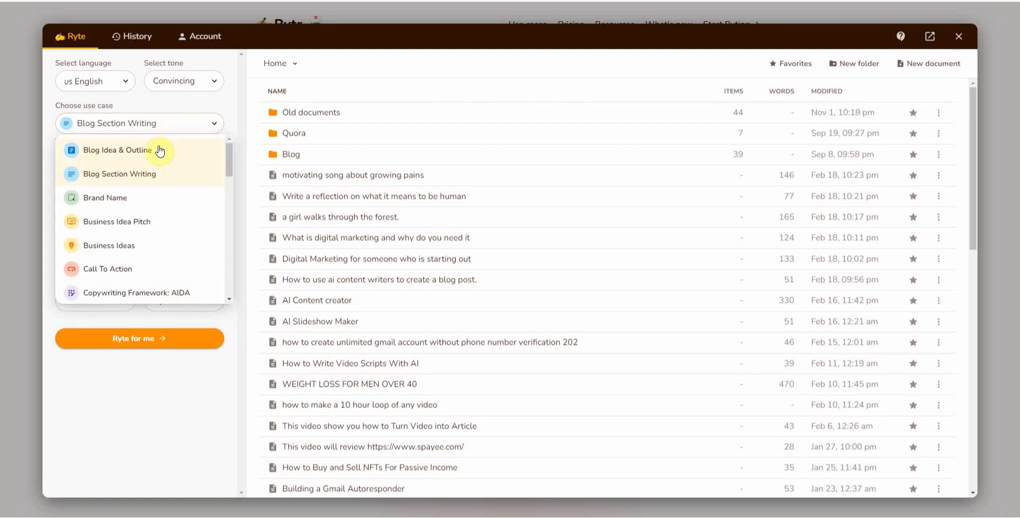
pyautogui.click(165, 154)
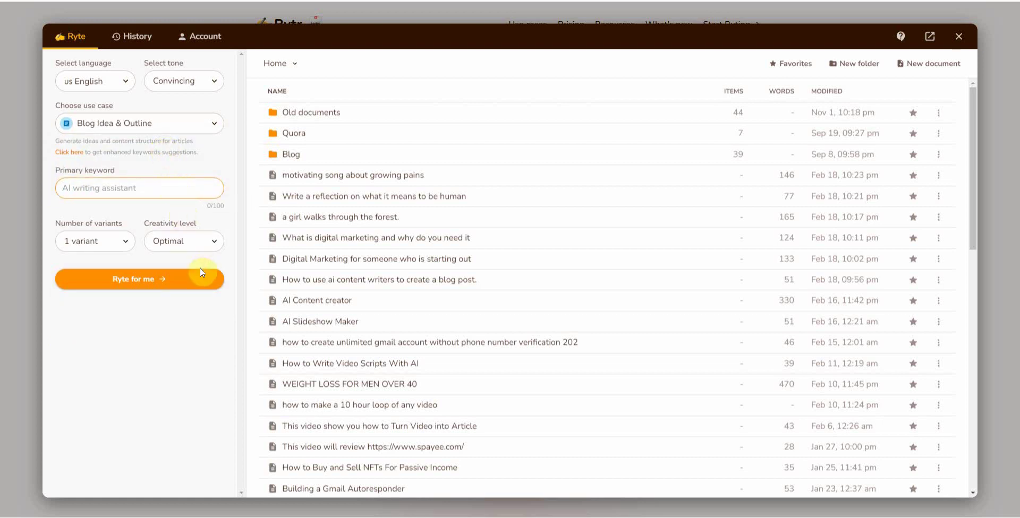
pyautogui.scroll(-10, 462, 262)
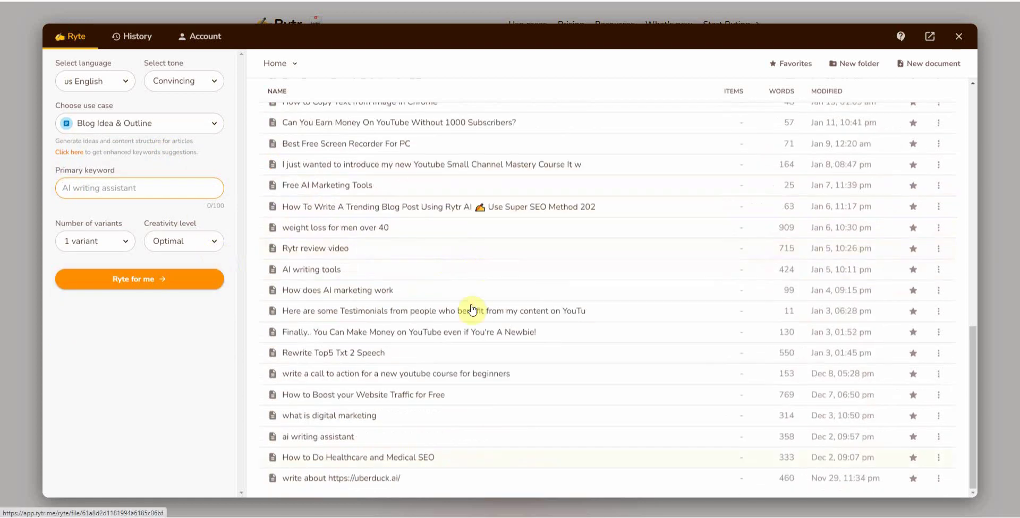
pyautogui.click(446, 481)
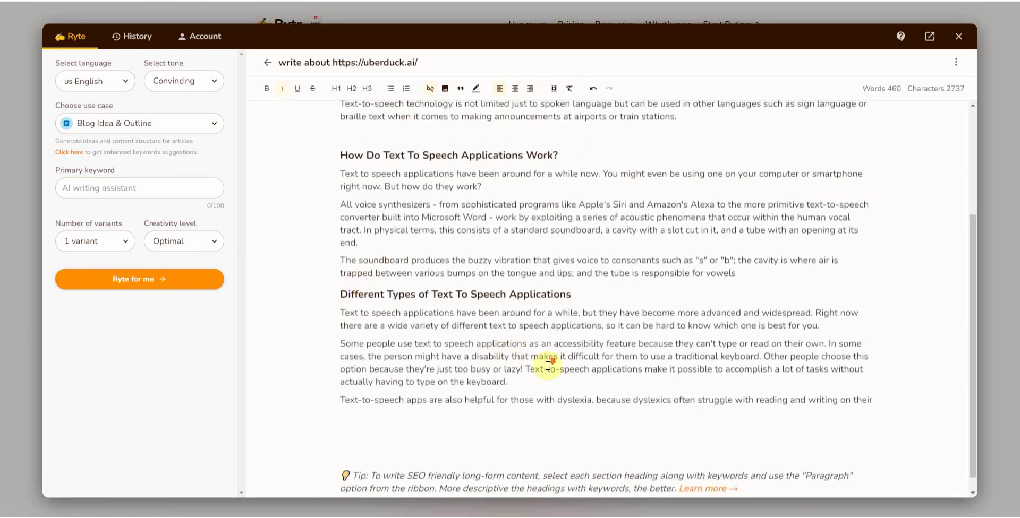
pyautogui.scroll(-1, 546, 362)
pyautogui.click(268, 63)
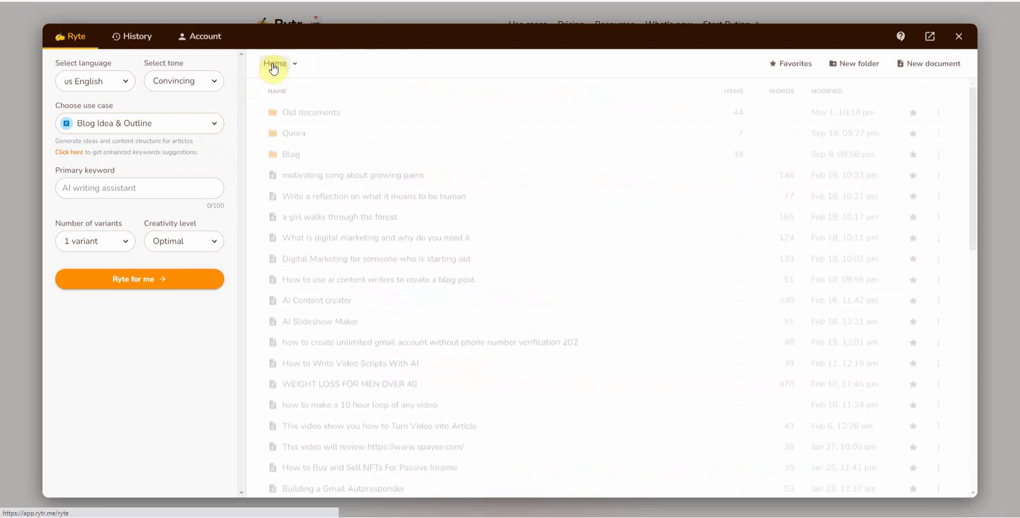
# Open the saved document "How to Do Healthcare and Medical SEO" and select its whole text.
pyautogui.scroll(-10, 489, 314)
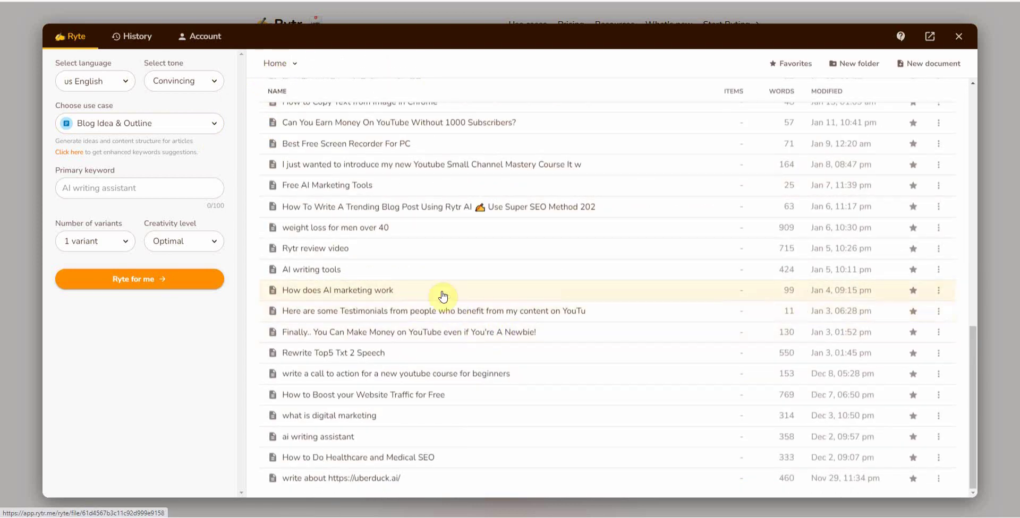
pyautogui.click(448, 459)
pyautogui.scroll(-3, 449, 461)
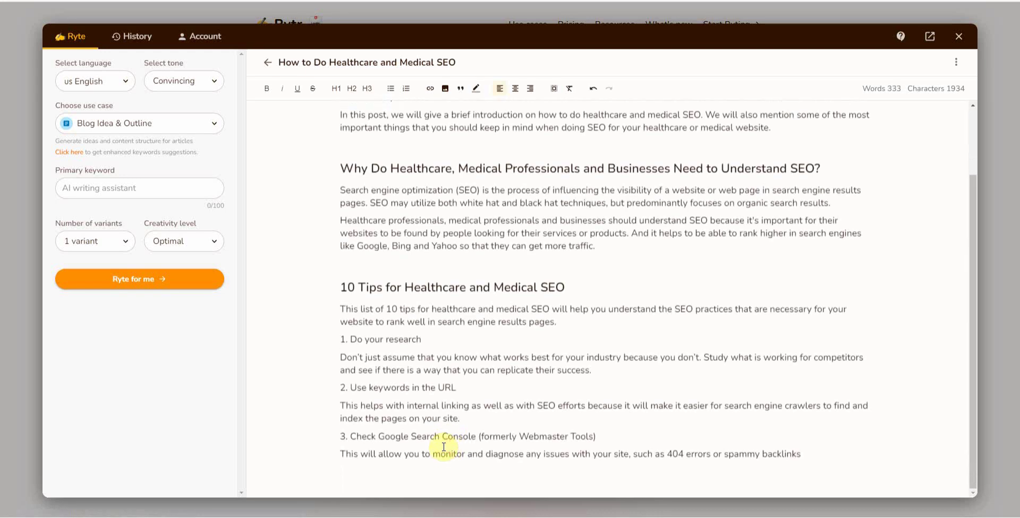
pyautogui.tripleClick(812, 459)
pyautogui.moveTo(811, 459); pyautogui.dragTo(266, 37)
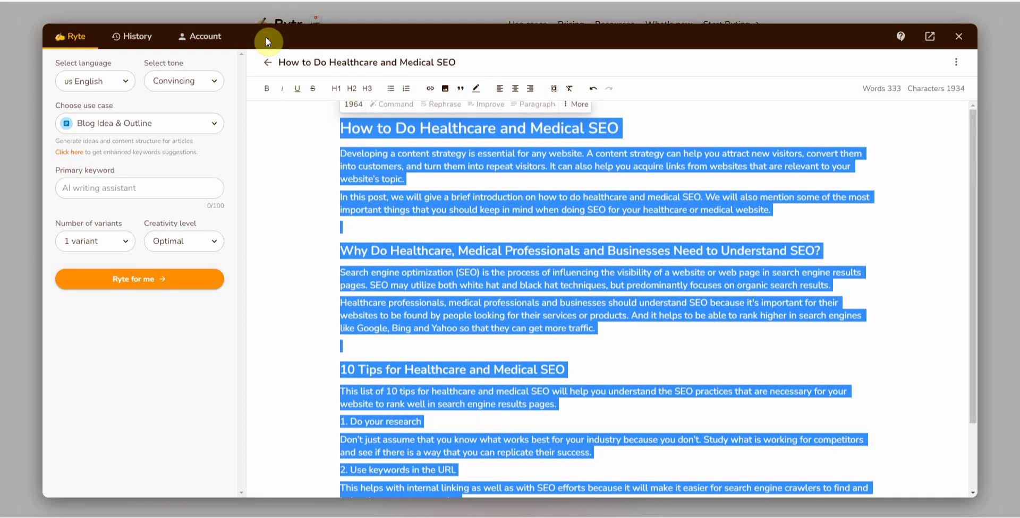
# Browse the available use cases and set the use case to Magic Command.
pyautogui.click(208, 121)
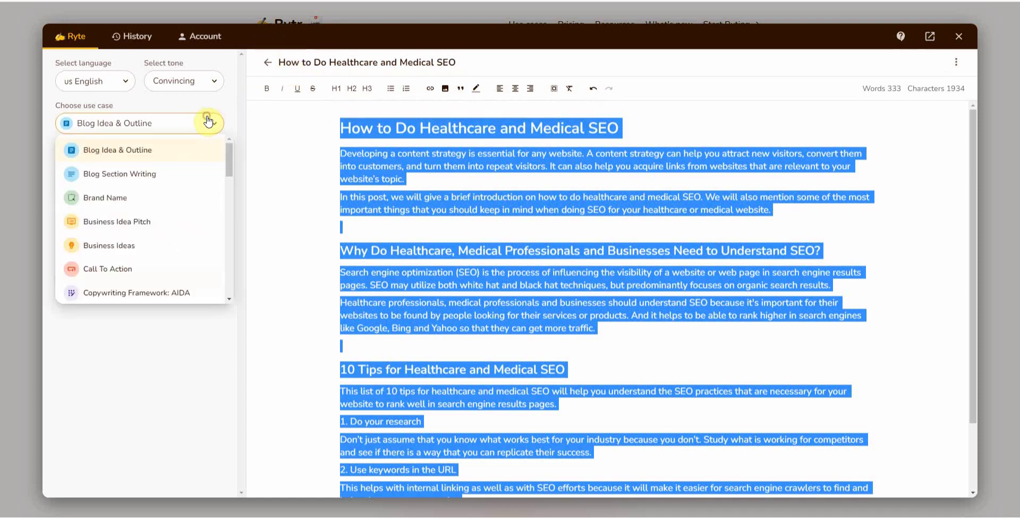
pyautogui.scroll(-10, 195, 179)
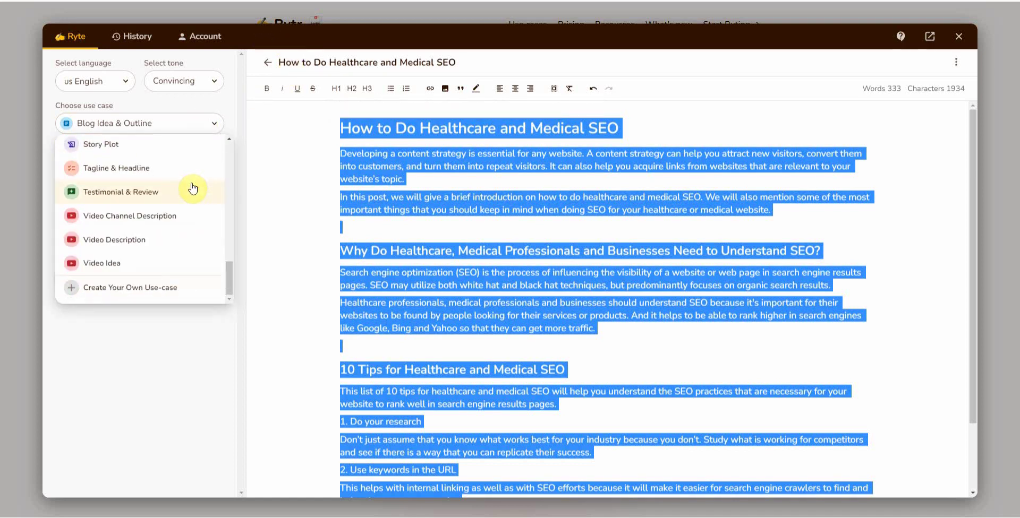
pyautogui.moveTo(228, 277); pyautogui.dragTo(228, 209)
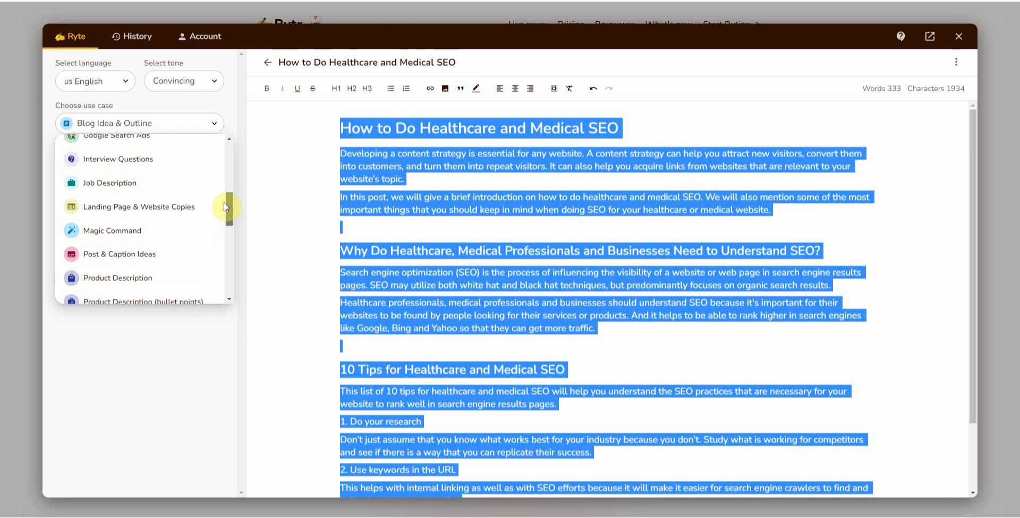
pyautogui.click(127, 229)
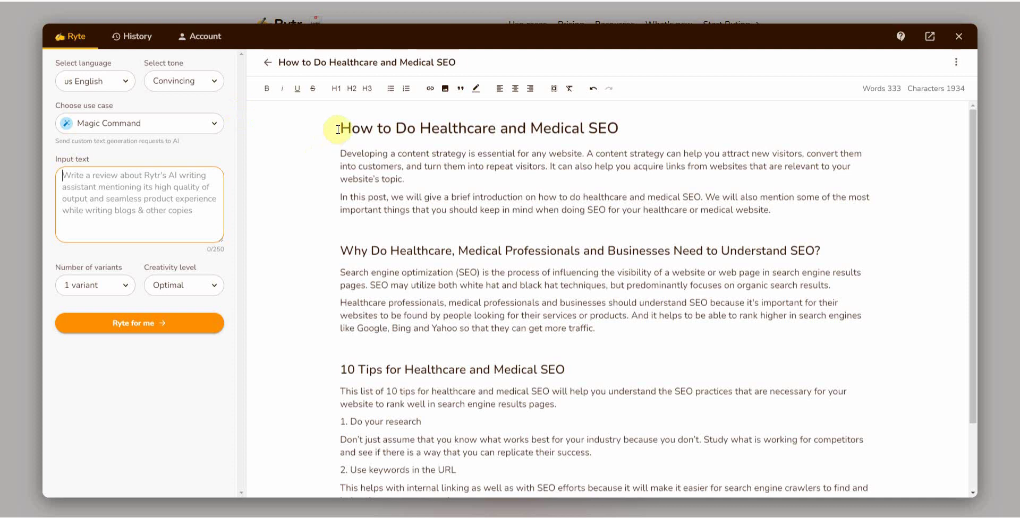
# Delete all the text of the healthcare SEO document and return to the document list.
pyautogui.moveTo(335, 128); pyautogui.dragTo(547, 372)
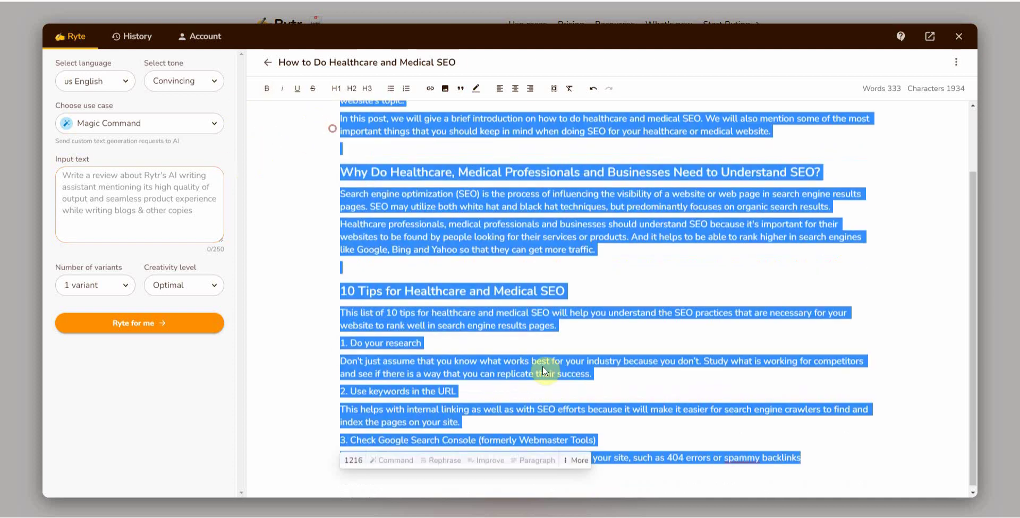
pyautogui.press('BackSpace')
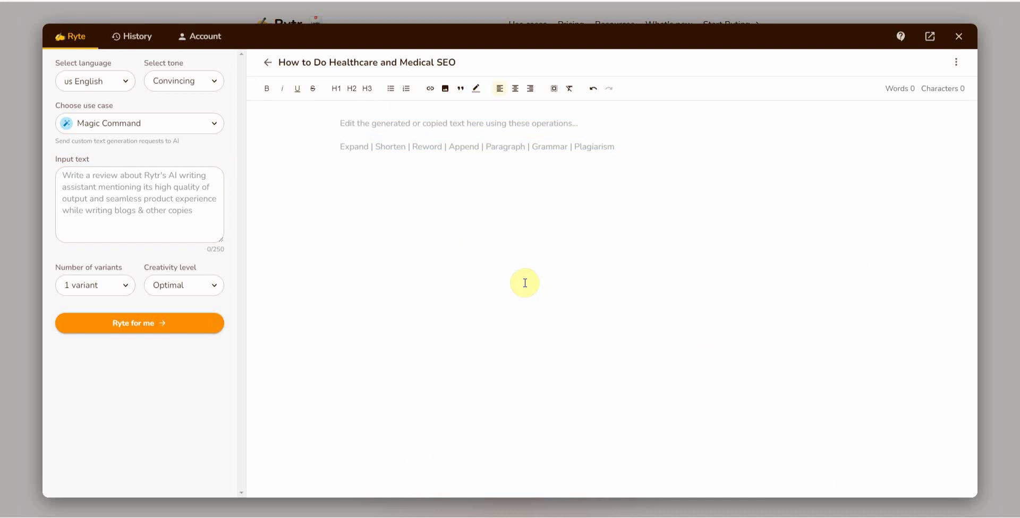
pyautogui.click(267, 64)
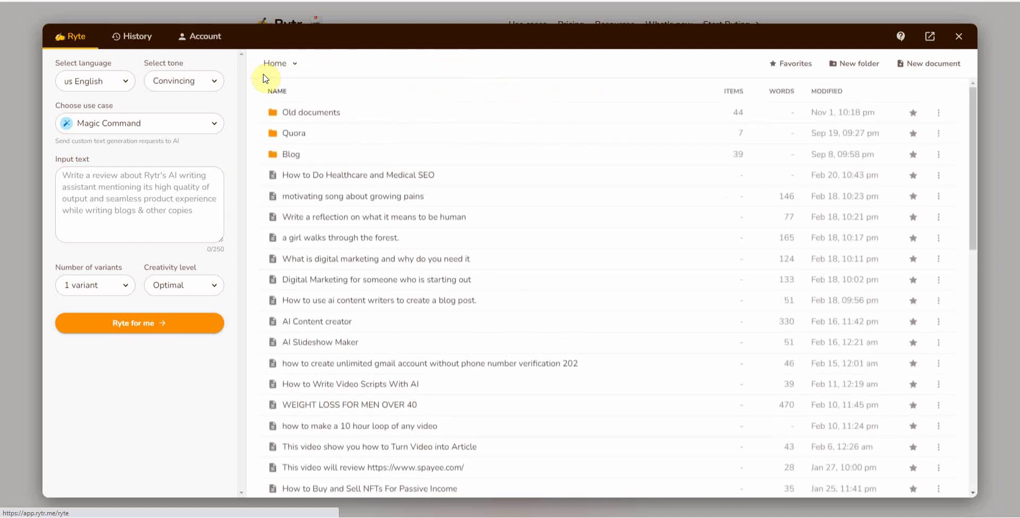
# Set the use case to Blog Idea & Outline and try generating with the primary keyword left empty.
pyautogui.click(120, 126)
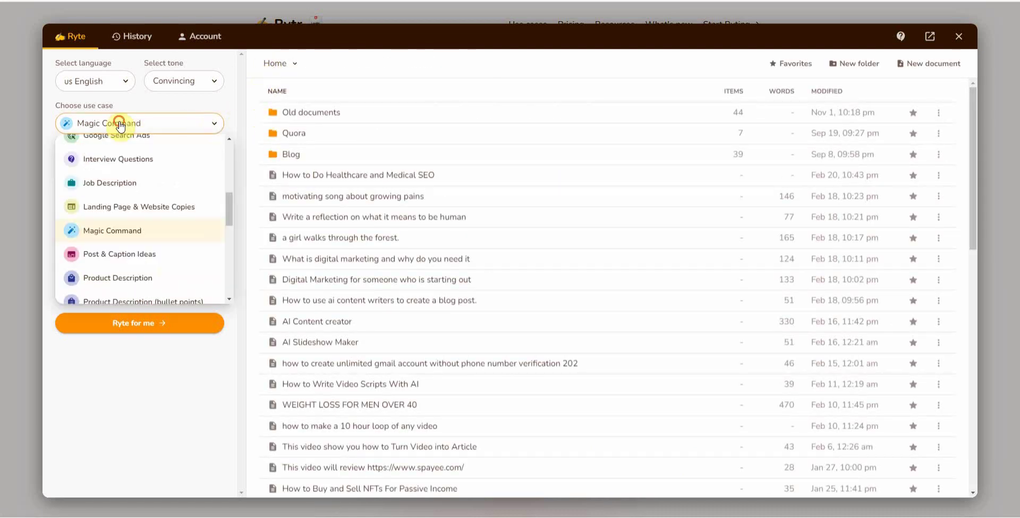
pyautogui.scroll(5, 167, 197)
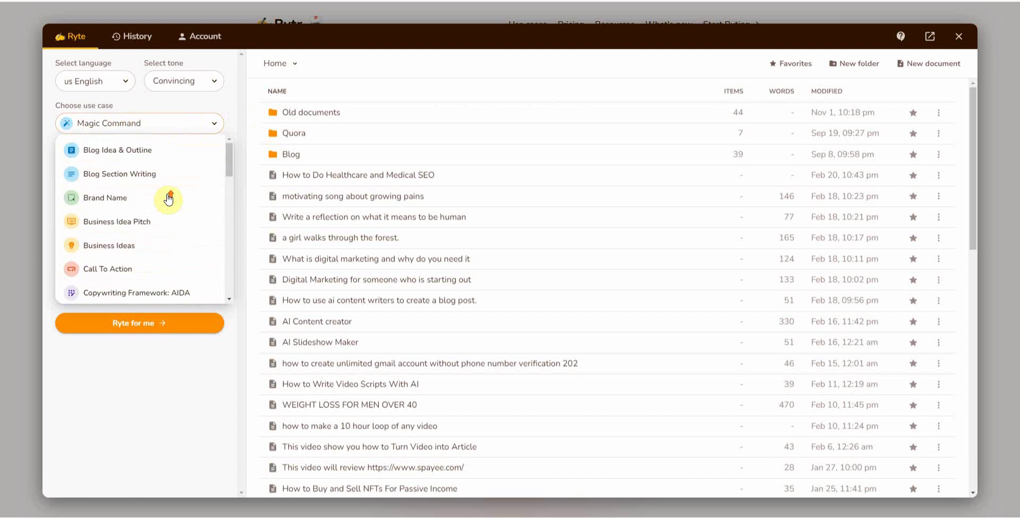
pyautogui.click(169, 160)
pyautogui.click(179, 280)
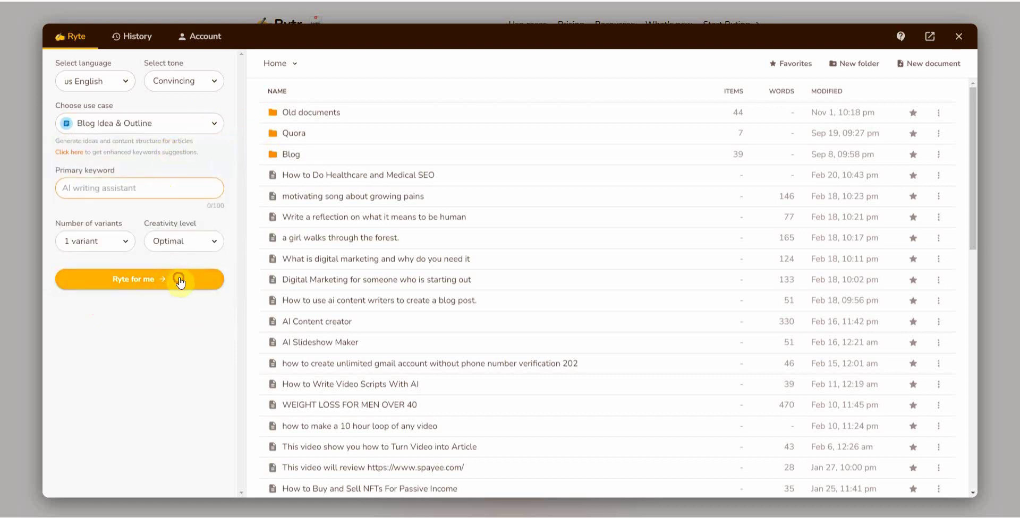
# Copy "Fasting as a Therapeutic Option for Weight Loss" from the YouTube video's title and enter it as Rytr's primary keyword.
pyautogui.click(114, 189)
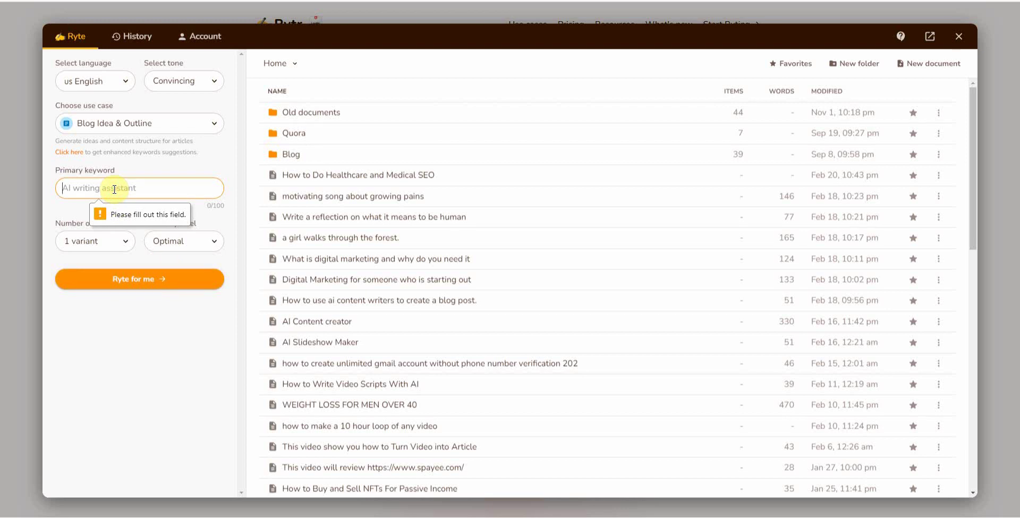
pyautogui.write('B')
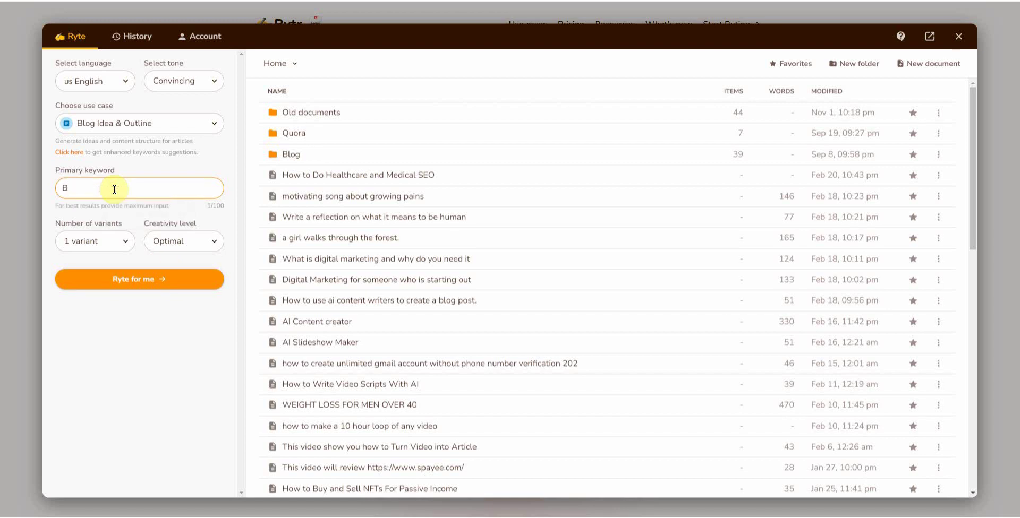
pyautogui.press('BackSpace')
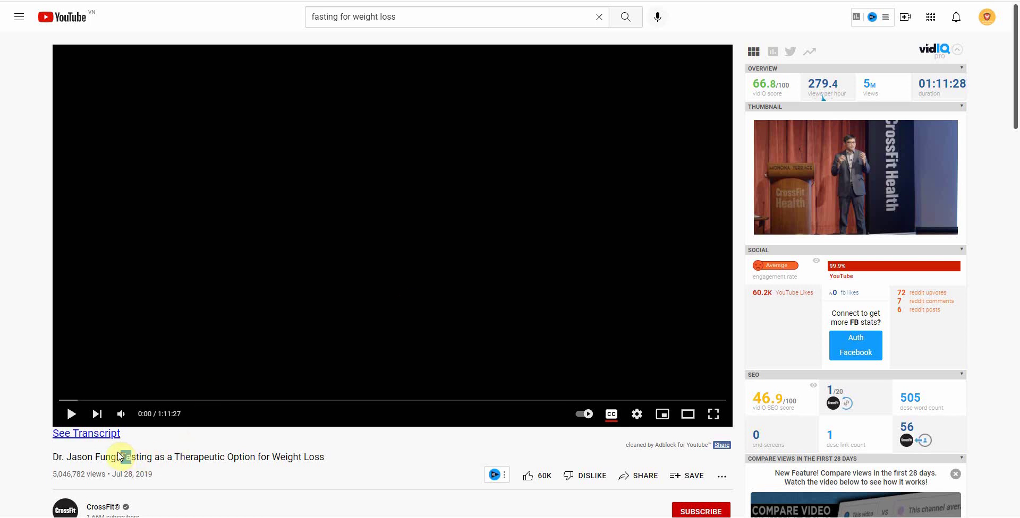
pyautogui.moveTo(121, 457); pyautogui.dragTo(342, 465)
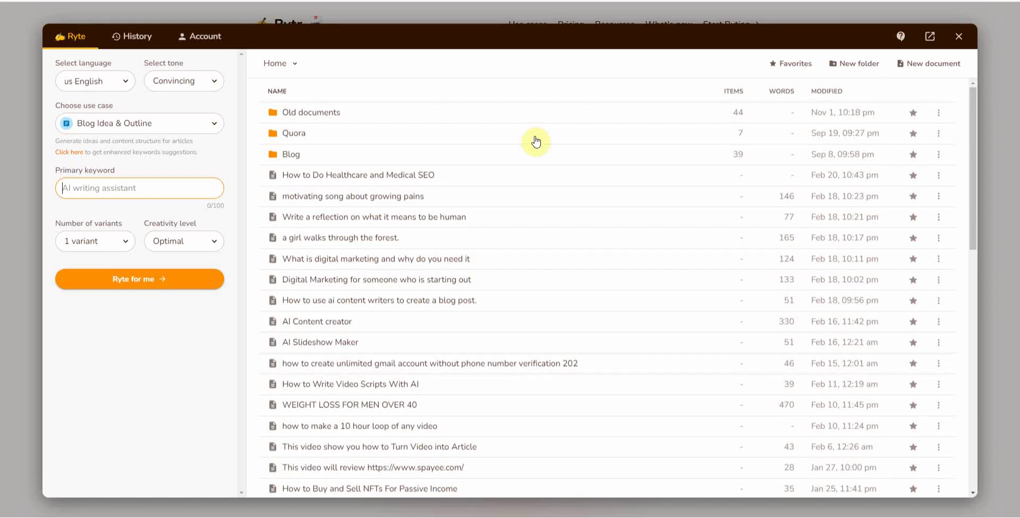
pyautogui.write('Fasting as a Therapeutic Option for Weight Loss')
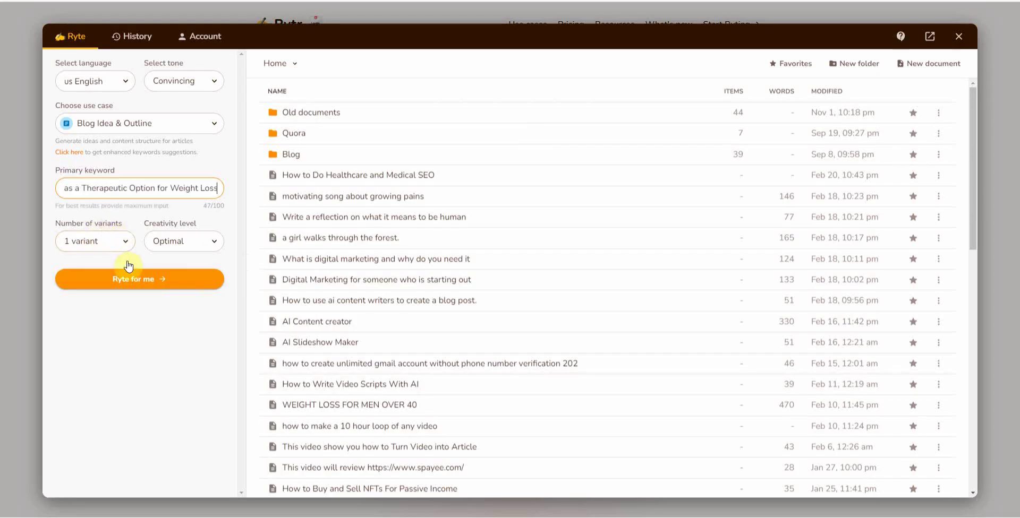
# Generate the one-variant blog outline in Rytr and copy the full intermittent fasting transcript from YT Scribe.
pyautogui.click(131, 282)
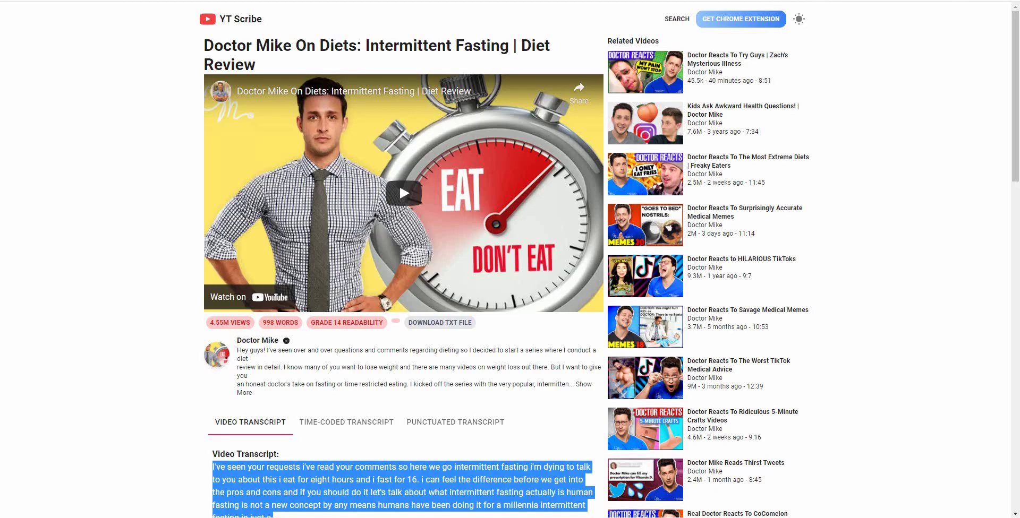
pyautogui.scroll(-6, 470, 139)
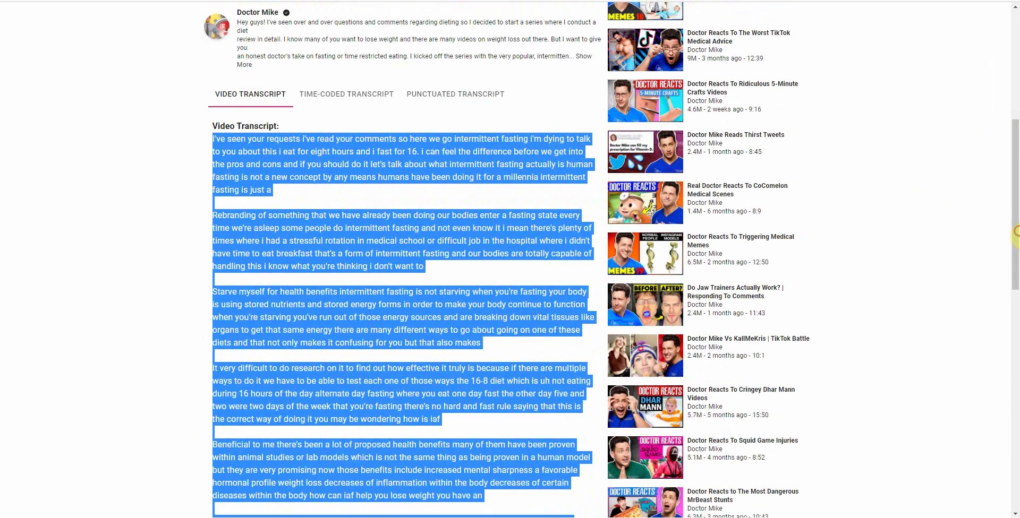
pyautogui.rightClick(471, 139)
pyautogui.click(513, 150)
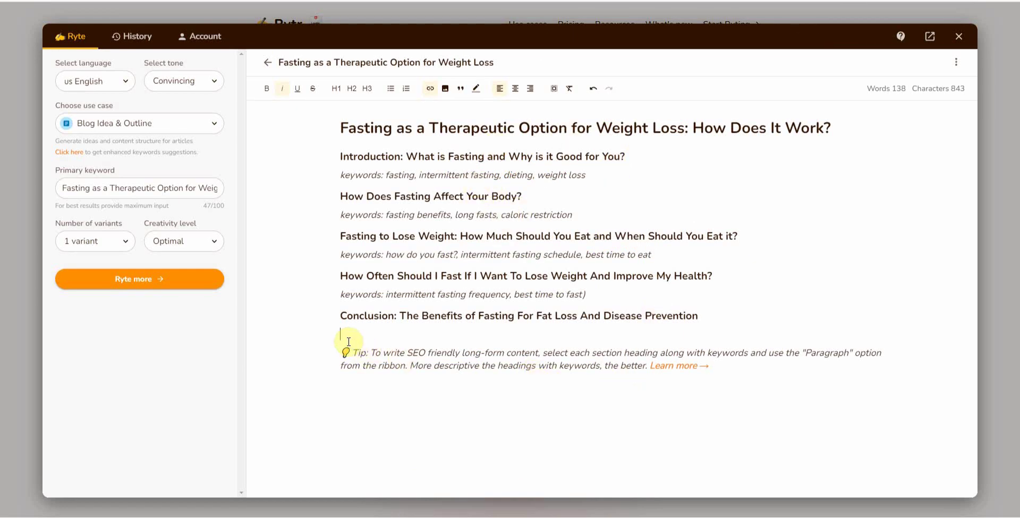
# Delete the tip text beneath the Conclusion heading up to the words "with keywords, the better".
pyautogui.moveTo(347, 340); pyautogui.dragTo(519, 425)
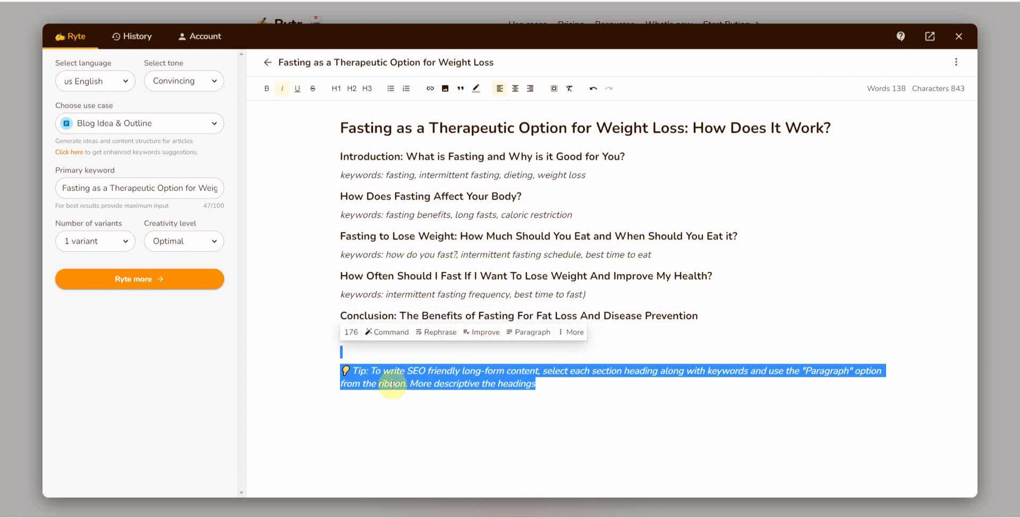
pyautogui.press('BackSpace')
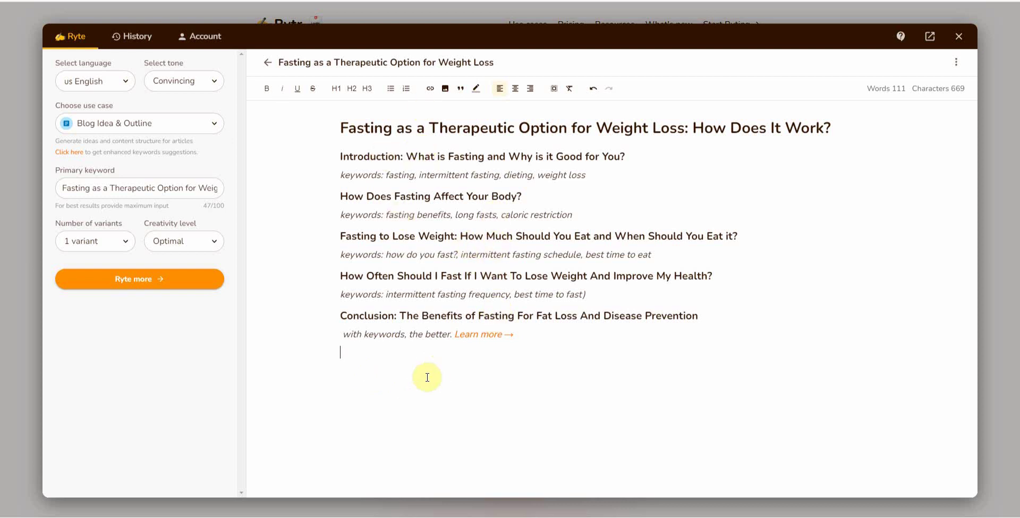
# Paste the full transcript below the outline and delete it again.
pyautogui.hotkey('ctrl', 'v')
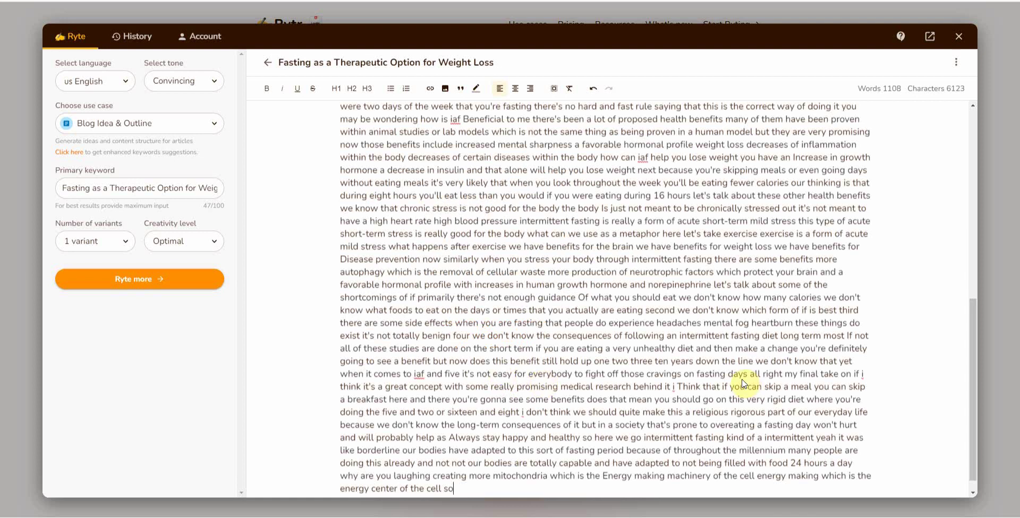
pyautogui.moveTo(976, 372); pyautogui.dragTo(967, 227)
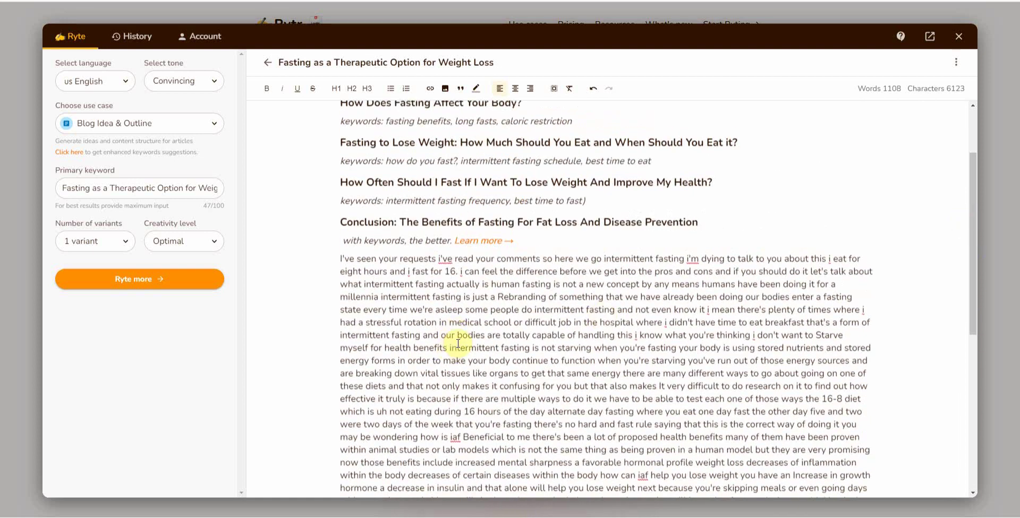
pyautogui.moveTo(339, 258); pyautogui.dragTo(424, 300)
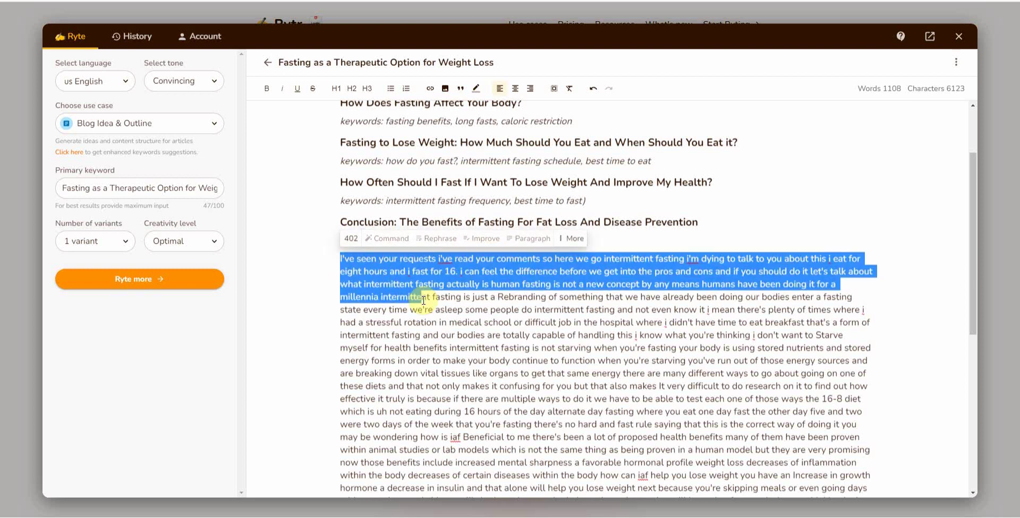
pyautogui.moveTo(423, 300); pyautogui.dragTo(505, 494)
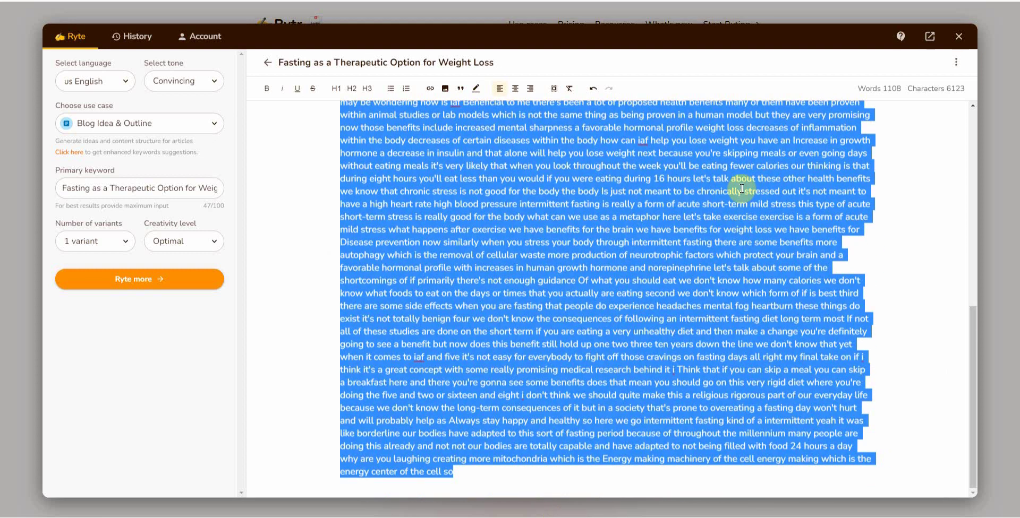
pyautogui.press('BackSpace')
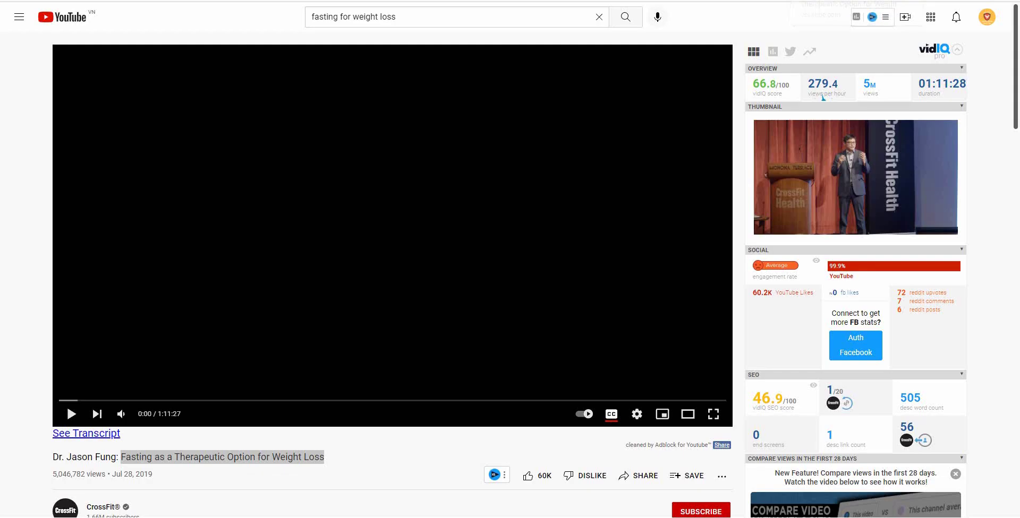
# Copy only the first transcript paragraph from YT Scribe and paste it below the outline in Rytr.
pyautogui.click(935, 23)
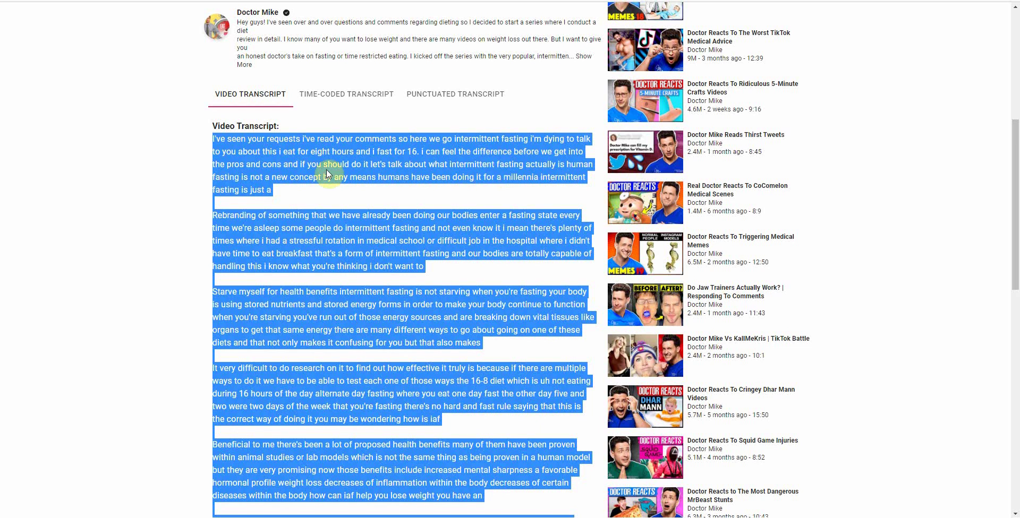
pyautogui.click(281, 162)
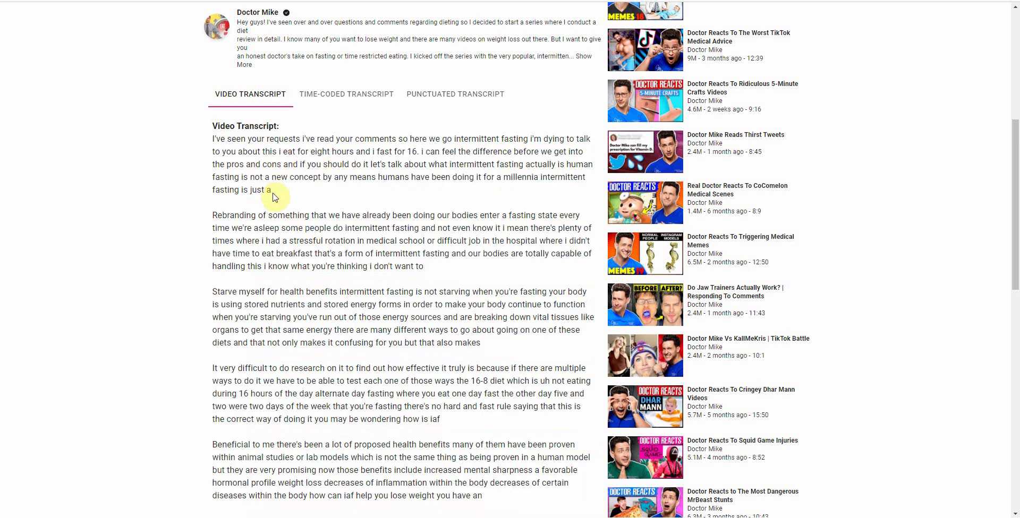
pyautogui.moveTo(212, 139); pyautogui.dragTo(308, 186)
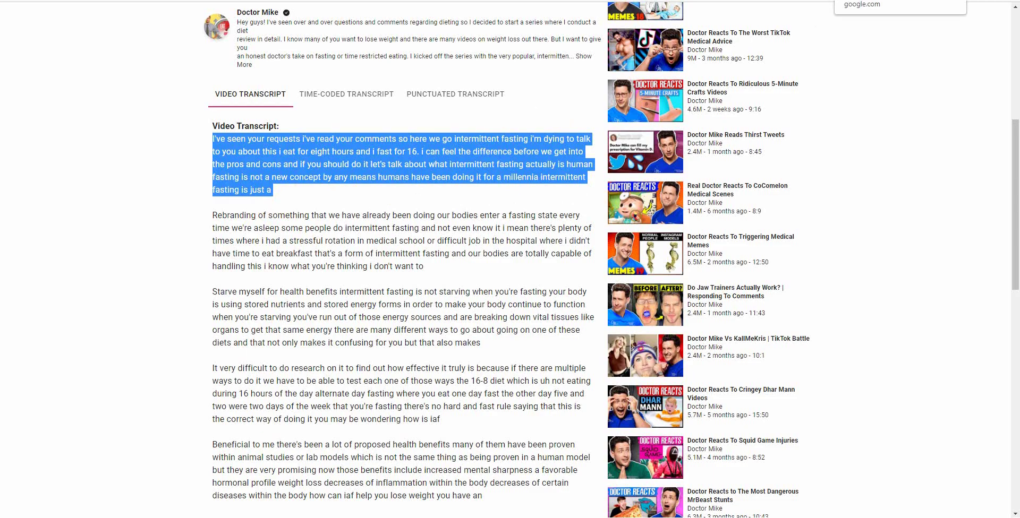
pyautogui.click(897, 0)
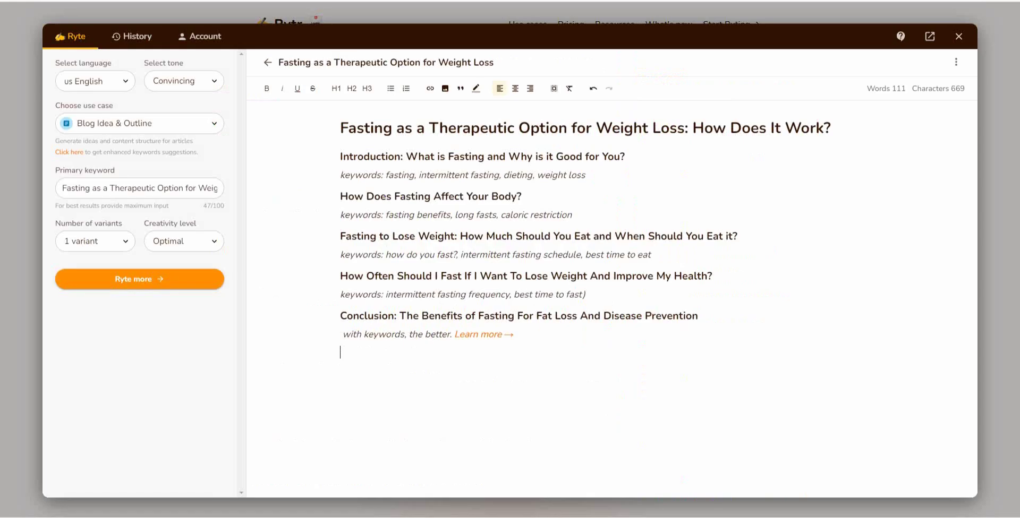
pyautogui.hotkey('ctrl', 'v')
# Rephrase the first part of the pasted paragraph, from "I've seen your requests" to "intermittent fasting actually".
pyautogui.moveTo(499, 389); pyautogui.dragTo(356, 366)
pyautogui.moveTo(467, 396); pyautogui.dragTo(337, 352)
pyautogui.click(412, 377)
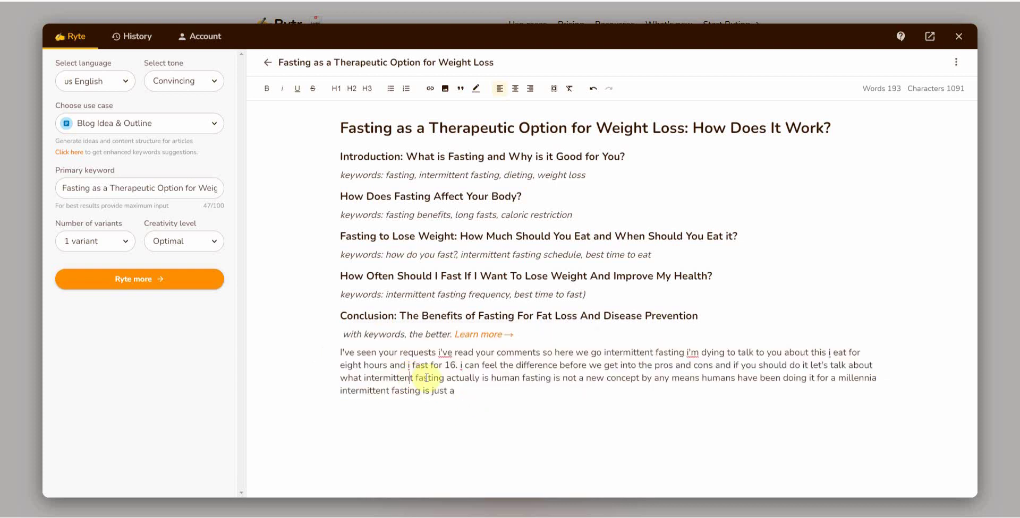
pyautogui.moveTo(340, 352); pyautogui.dragTo(480, 379)
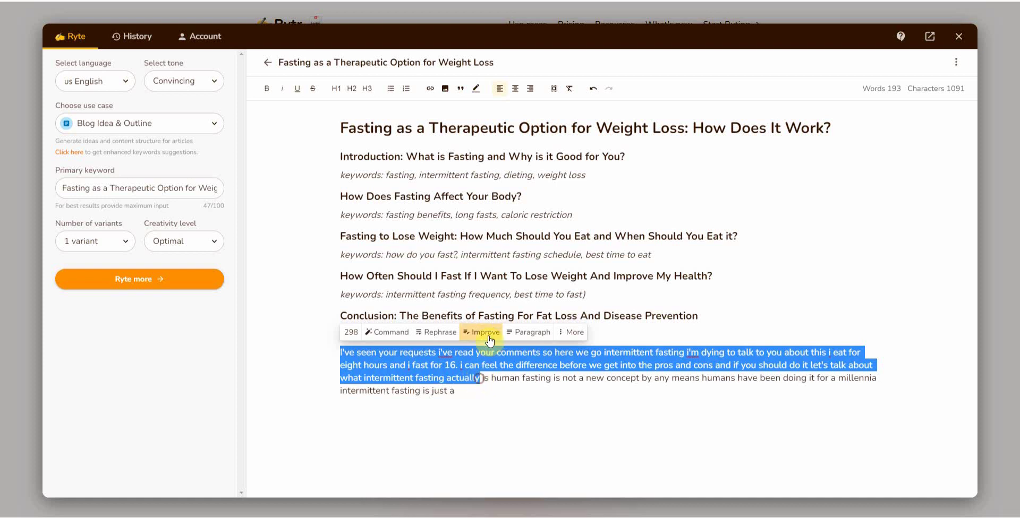
pyautogui.click(453, 335)
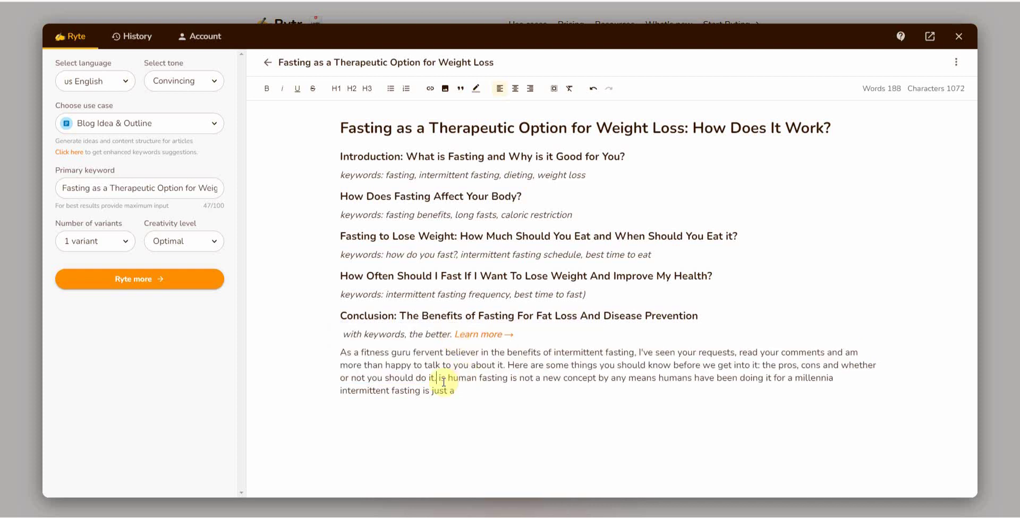
# Rephrase the rest of the first pasted paragraph and tidy the spacing where the two rewritten parts meet.
pyautogui.moveTo(440, 379); pyautogui.dragTo(461, 394)
pyautogui.click(530, 359)
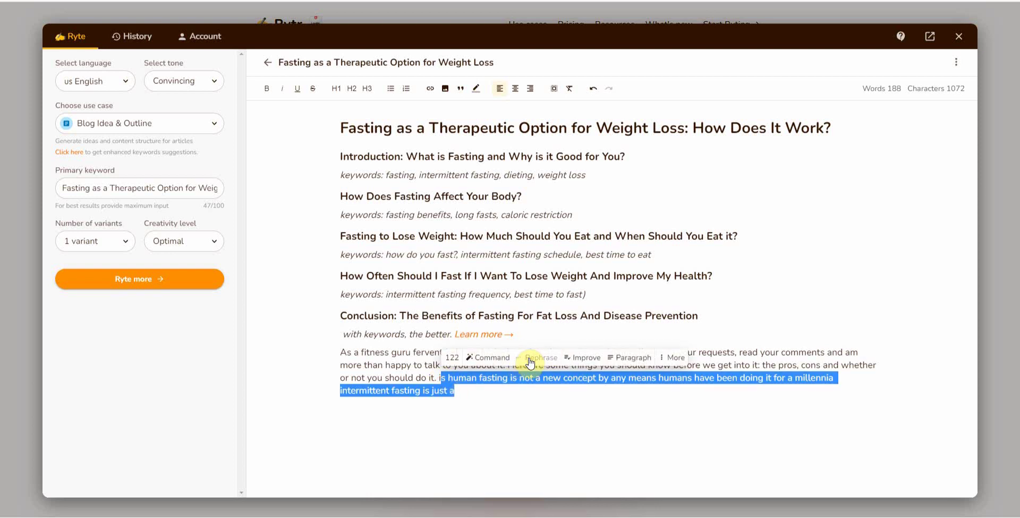
pyautogui.click(443, 377)
pyautogui.press('BackSpace')
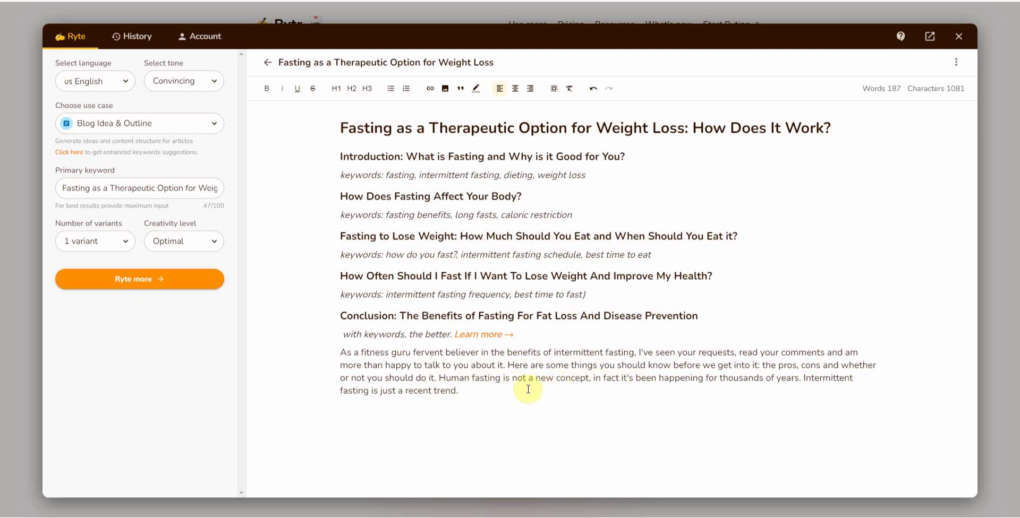
# Copy the second transcript paragraph, starting "Rebranding of something", from YT Scribe and paste it below the rewritten paragraph in Rytr.
pyautogui.click(470, 391)
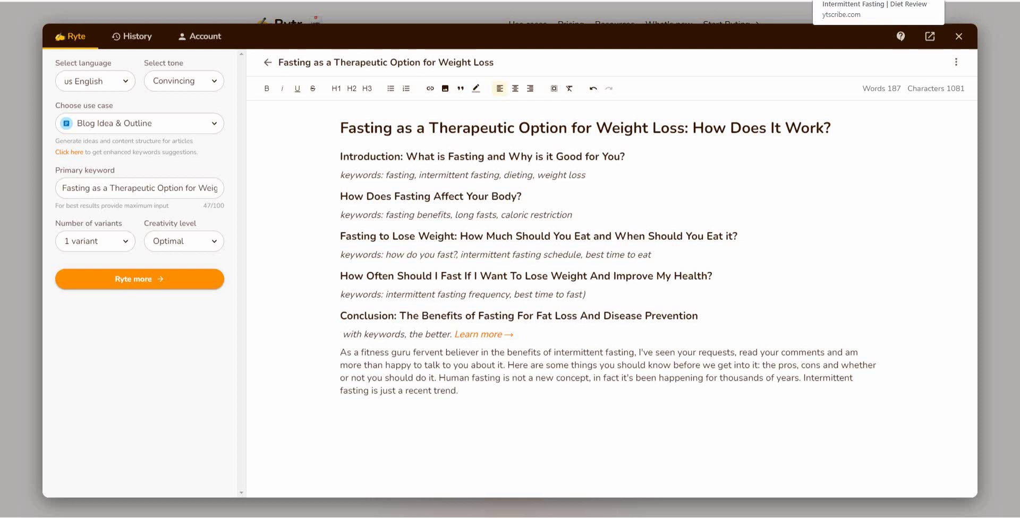
pyautogui.click(823, 1)
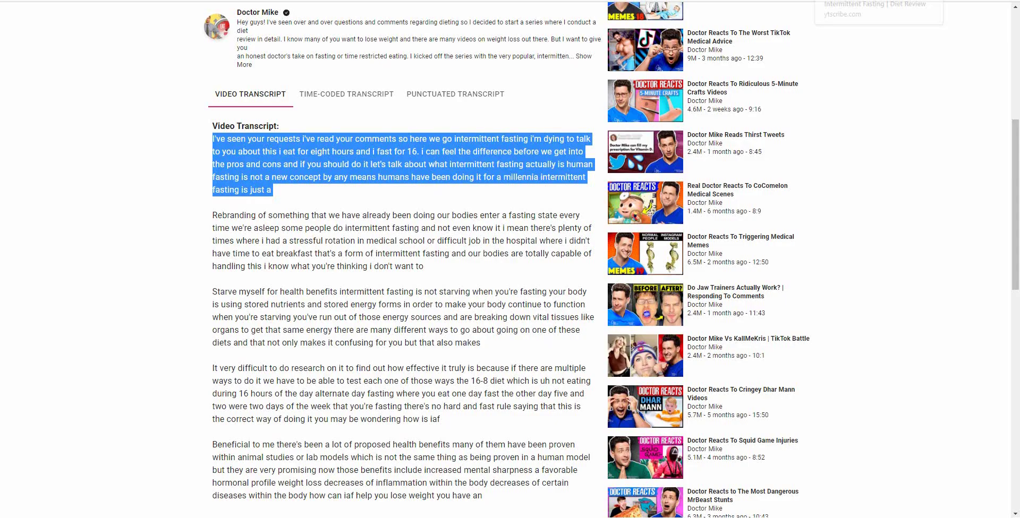
pyautogui.click(303, 241)
pyautogui.moveTo(209, 216); pyautogui.dragTo(428, 267)
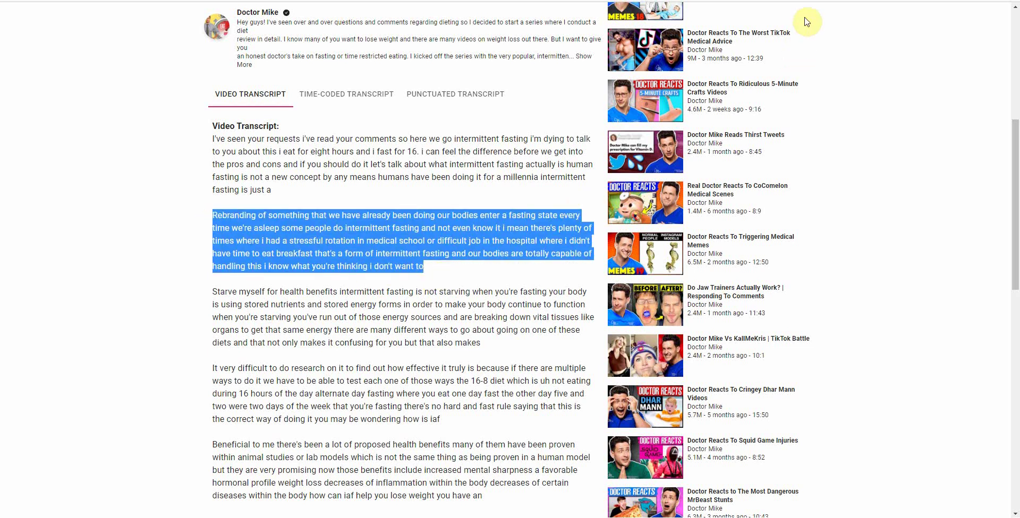
pyautogui.click(882, 3)
pyautogui.click(399, 420)
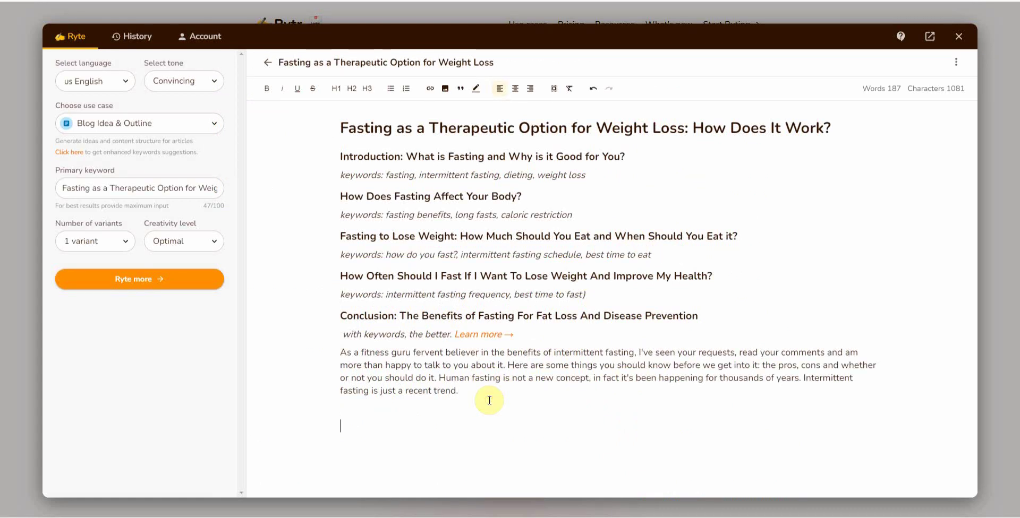
pyautogui.hotkey('ctrl', 'v')
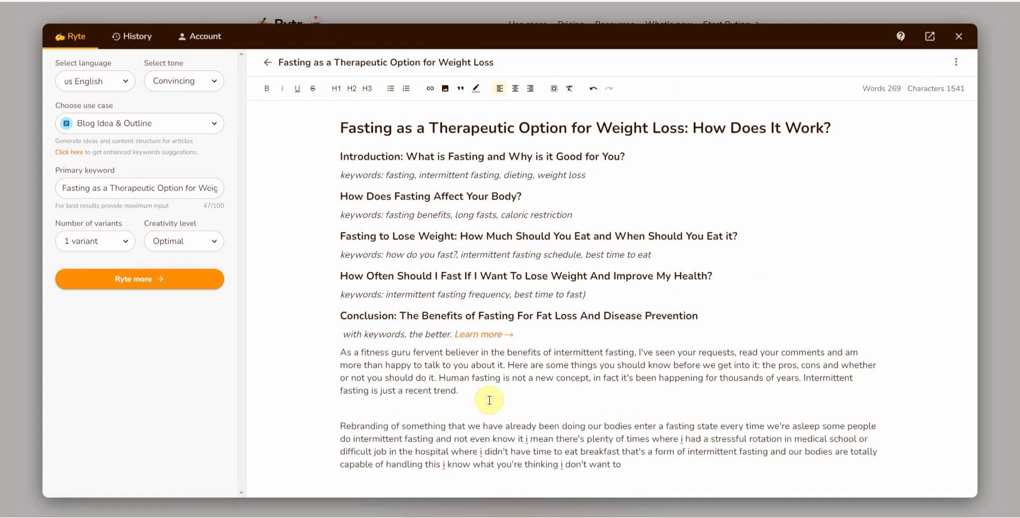
# Rephrase the first 300 characters of the second pasted paragraph, undoing a trial of the Paragraph option.
pyautogui.moveTo(342, 427); pyautogui.dragTo(513, 452)
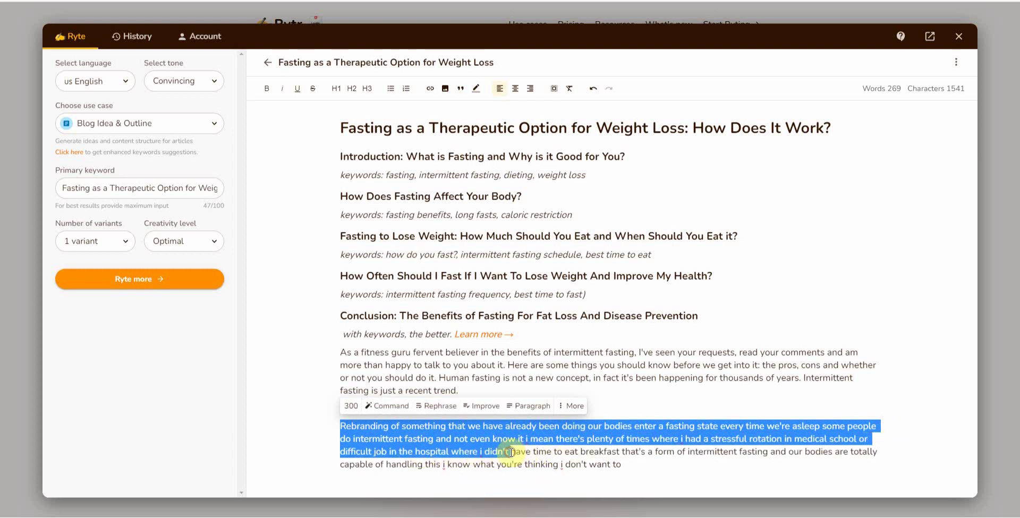
pyautogui.click(527, 407)
pyautogui.click(593, 88)
pyautogui.click(444, 414)
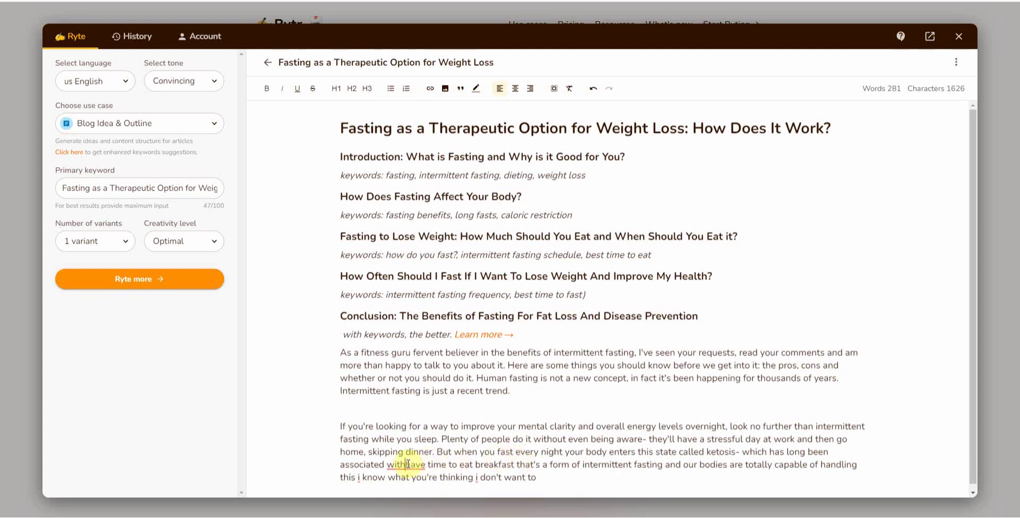
# Rephrase the remainder of the second paragraph and add a period after "associated with".
pyautogui.moveTo(404, 464); pyautogui.dragTo(537, 478)
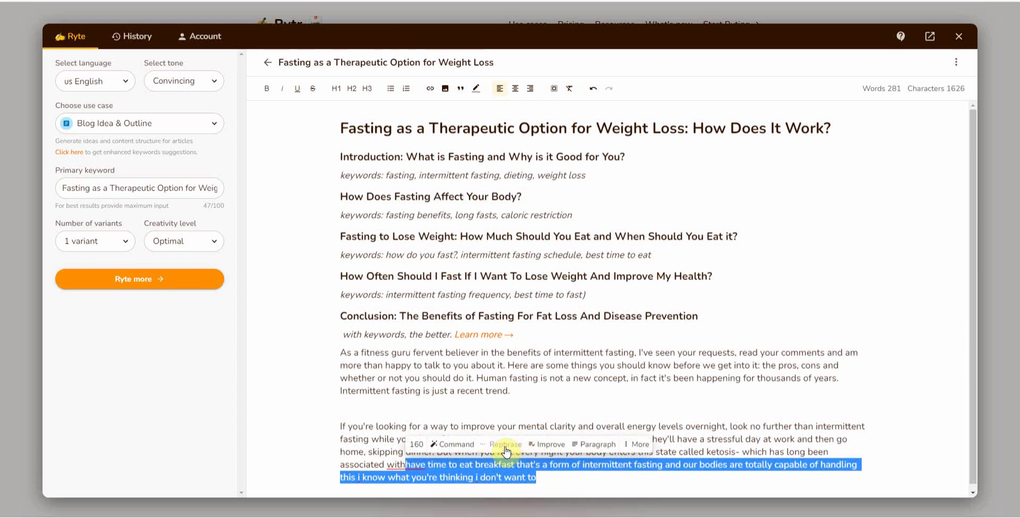
pyautogui.click(407, 466)
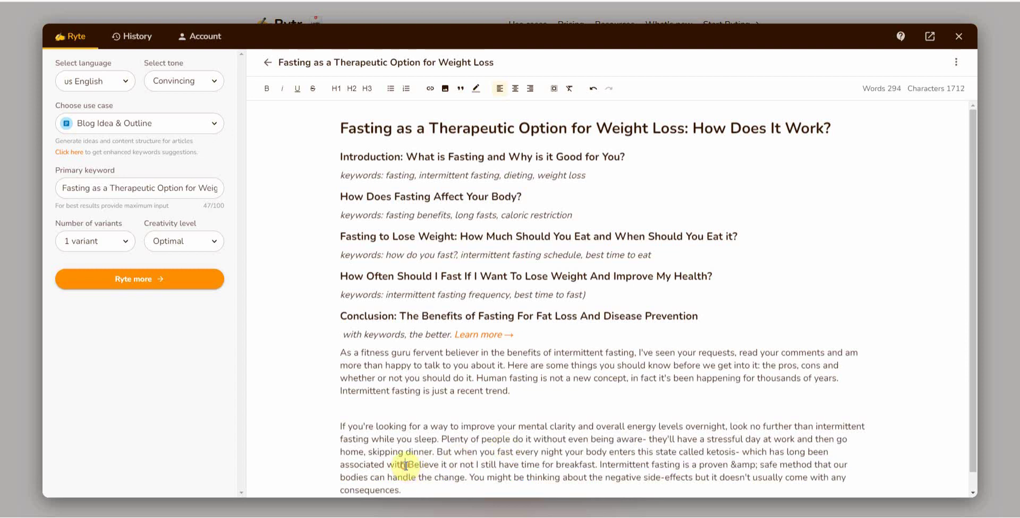
pyautogui.write('.')
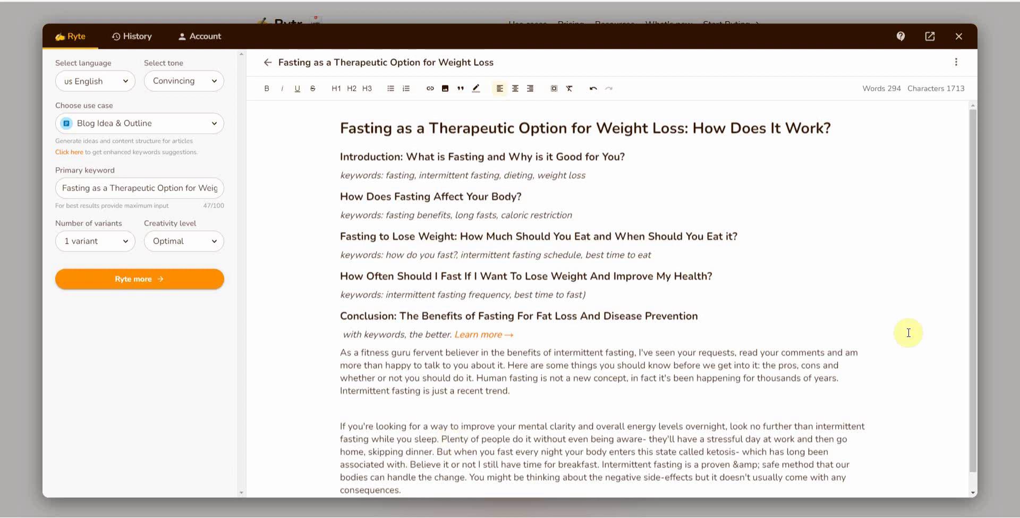
# Remove the blank line between the two rewritten paragraphs.
pyautogui.scroll(-2, 978, 326)
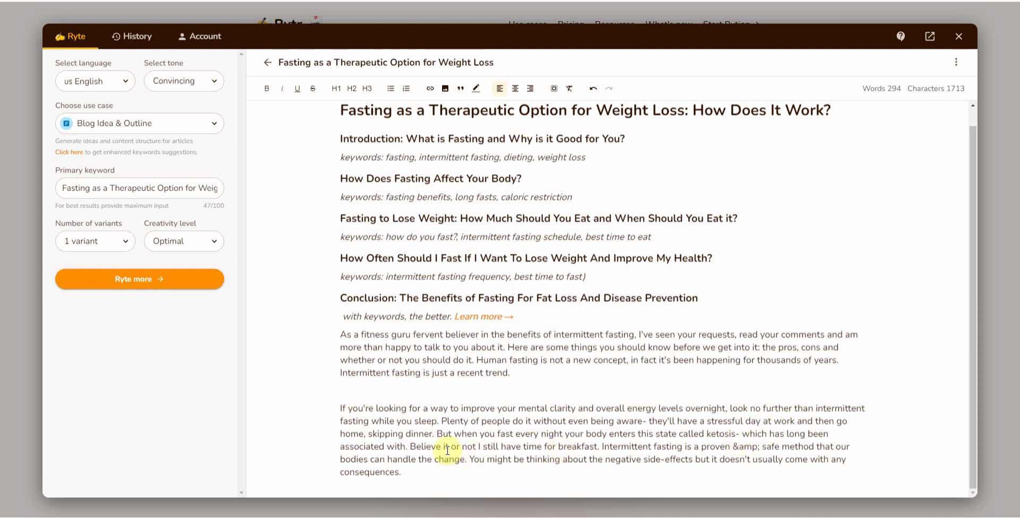
pyautogui.click(405, 450)
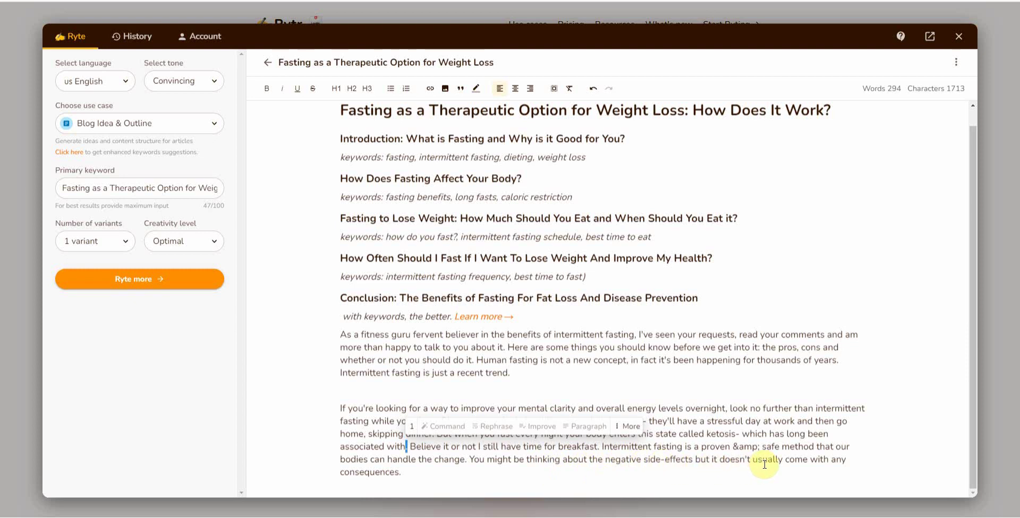
pyautogui.click(577, 476)
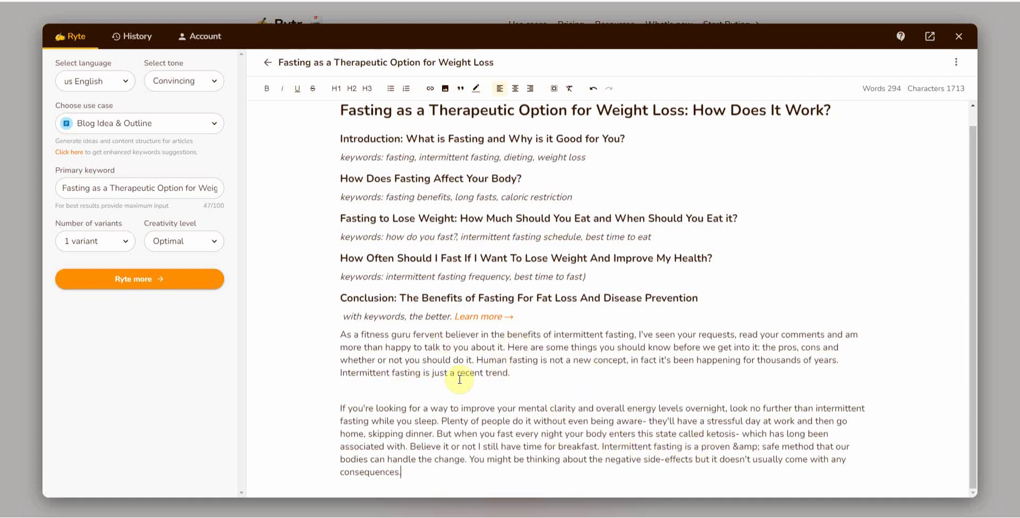
pyautogui.click(396, 389)
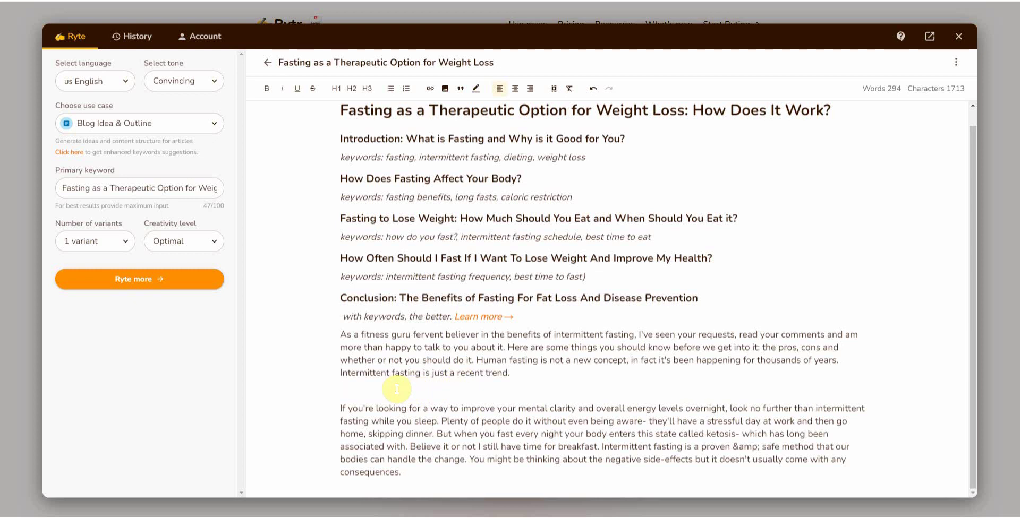
pyautogui.press('BackSpace')
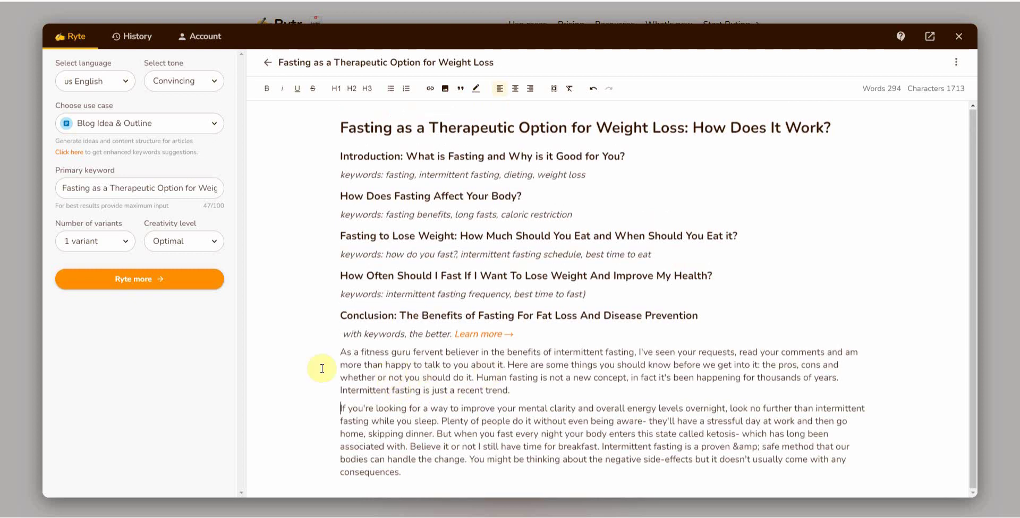
# Copy the rewritten paragraphs below the outline.
pyautogui.moveTo(330, 357)
pyautogui.mouseDown()
pyautogui.moveTo(337, 372)
pyautogui.moveTo(467, 451)
pyautogui.moveTo(470, 471)
pyautogui.moveTo(422, 470)
pyautogui.moveTo(336, 348)
pyautogui.mouseUp()
pyautogui.hotkey('ctrl', 'c')
pyautogui.click(468, 473)
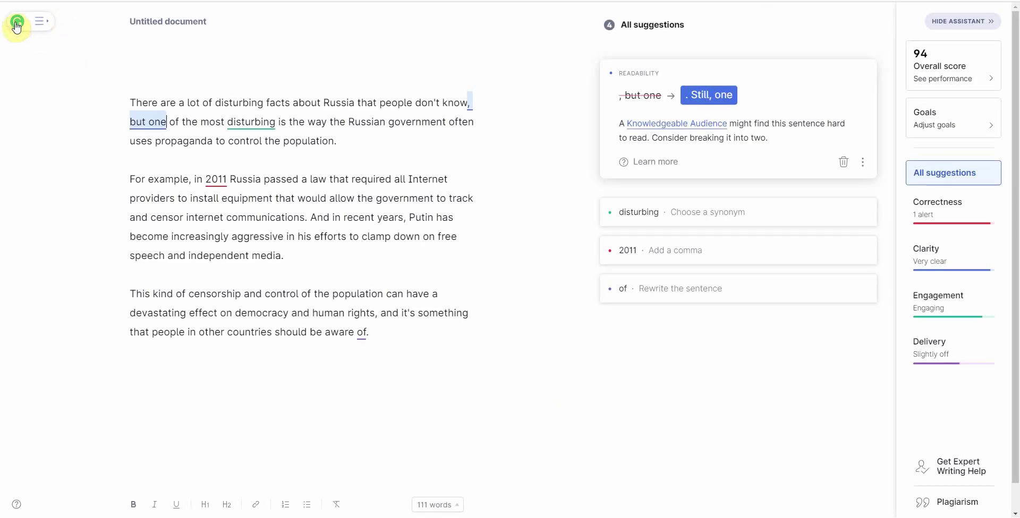
# Replace the text in the Grammarly document with the copied rewritten paragraphs and add a blank line between the two.
pyautogui.moveTo(392, 347); pyautogui.dragTo(81, 62)
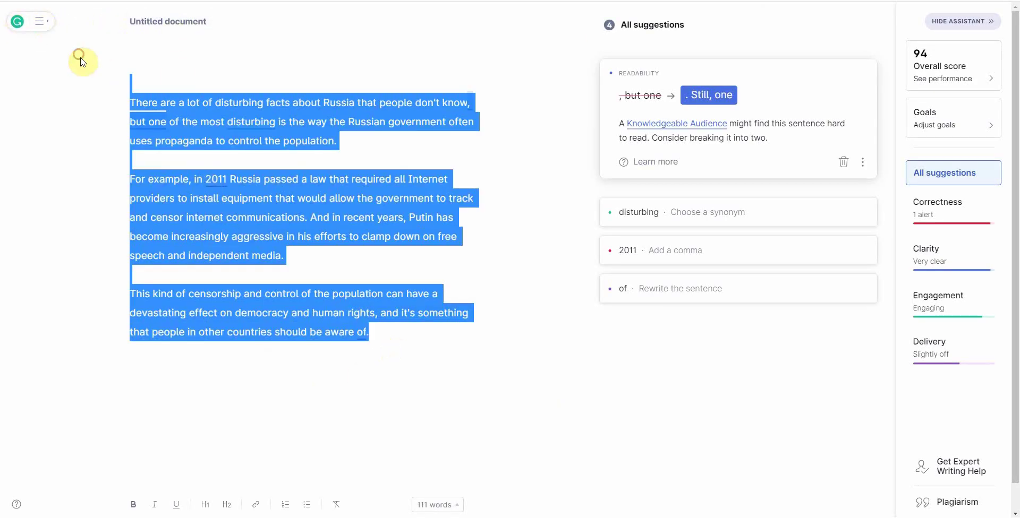
pyautogui.press('BackSpace')
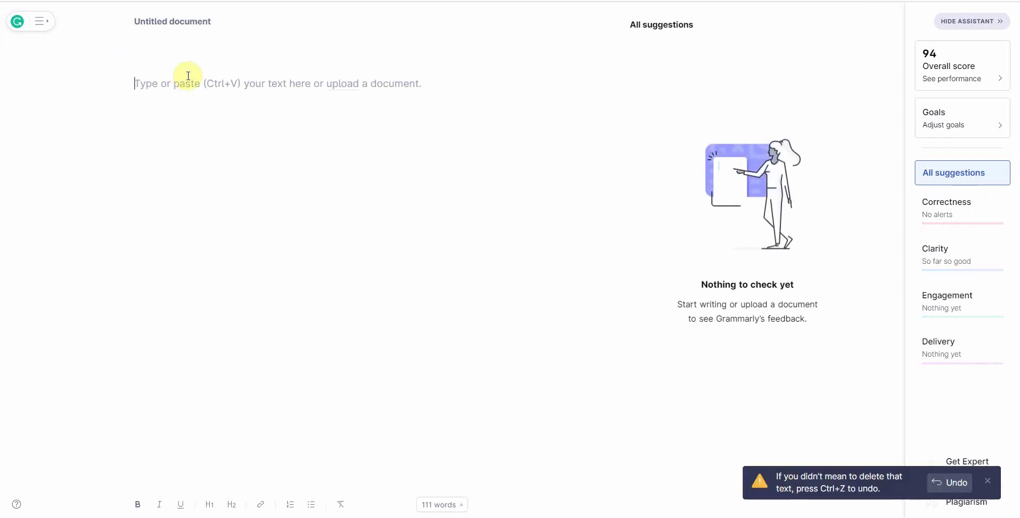
pyautogui.hotkey('ctrl', 'v')
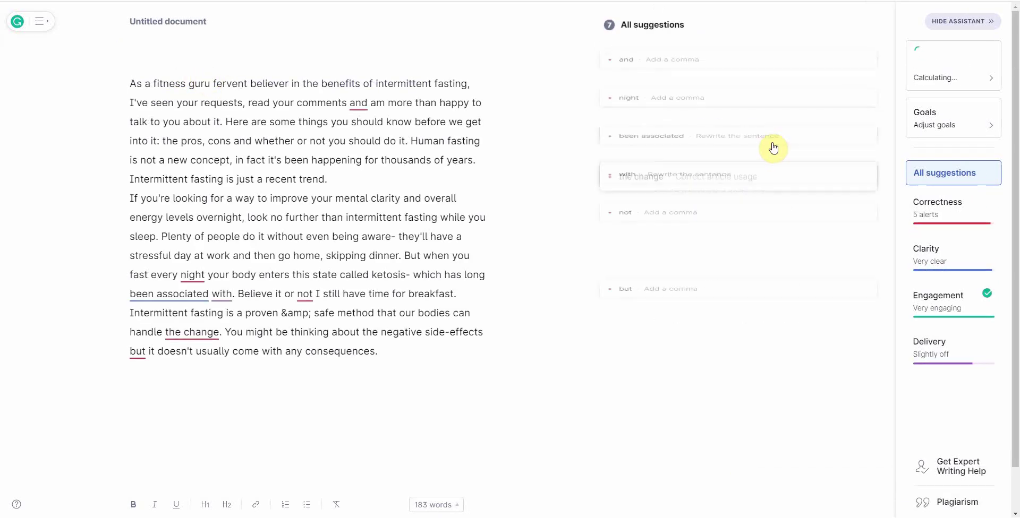
pyautogui.click(771, 148)
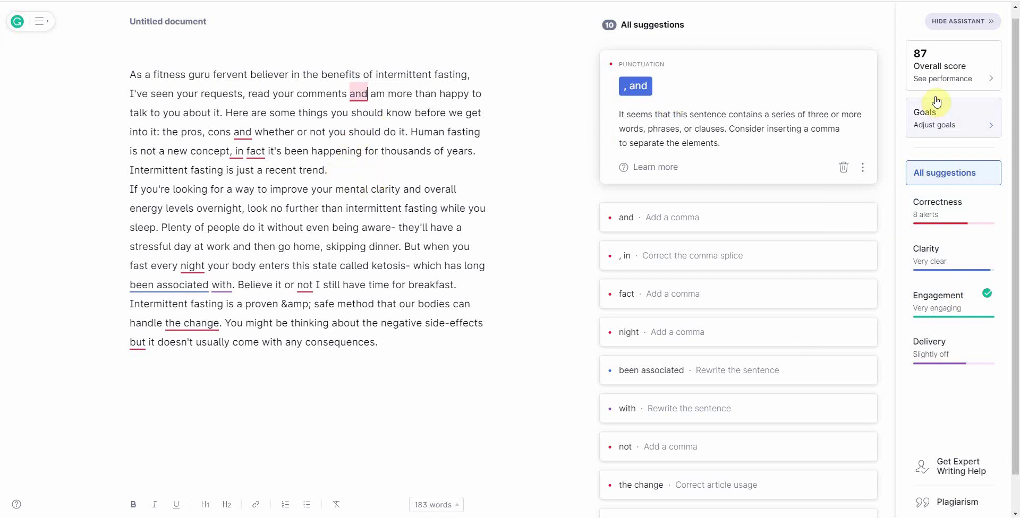
pyautogui.click(392, 179)
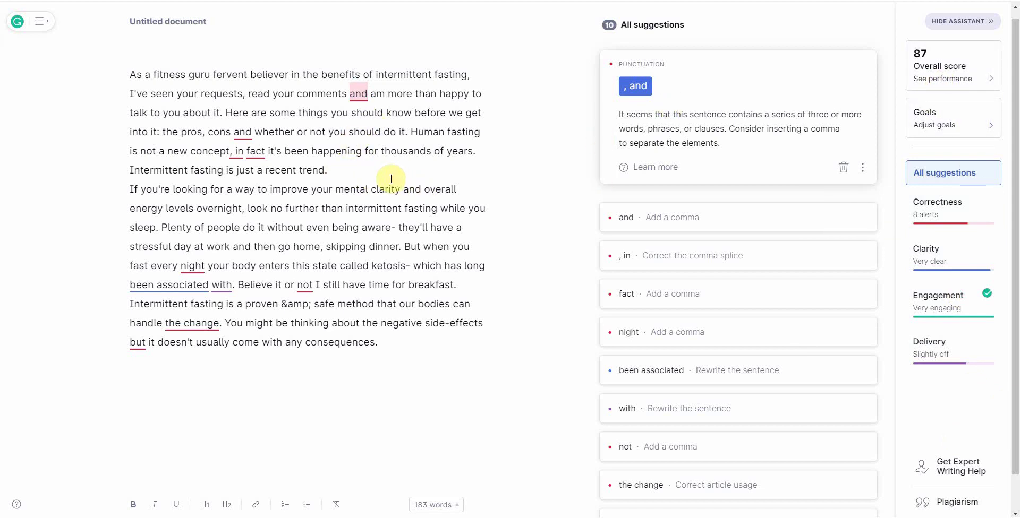
pyautogui.press('Return')
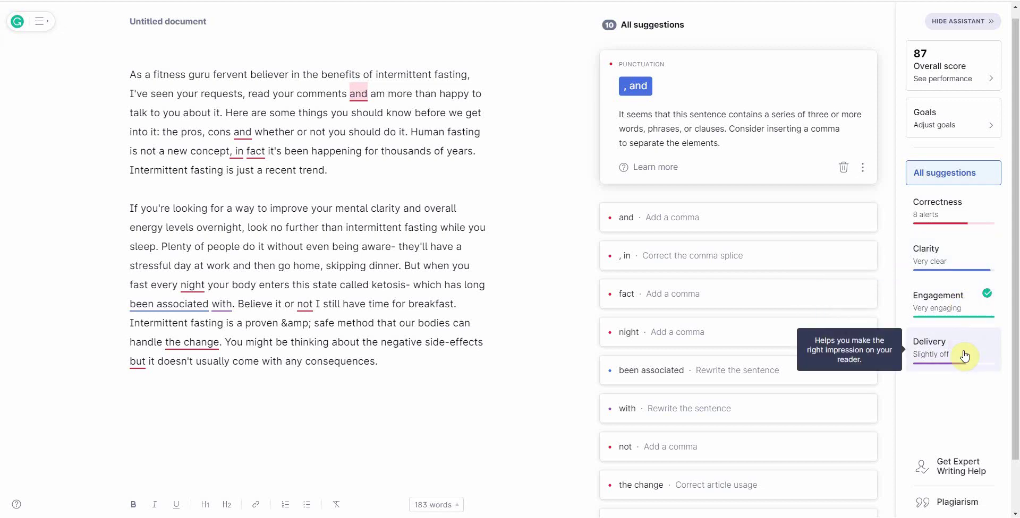
# Run the plagiarism check on the pasted text and examine the matched passage and its source.
pyautogui.click(955, 502)
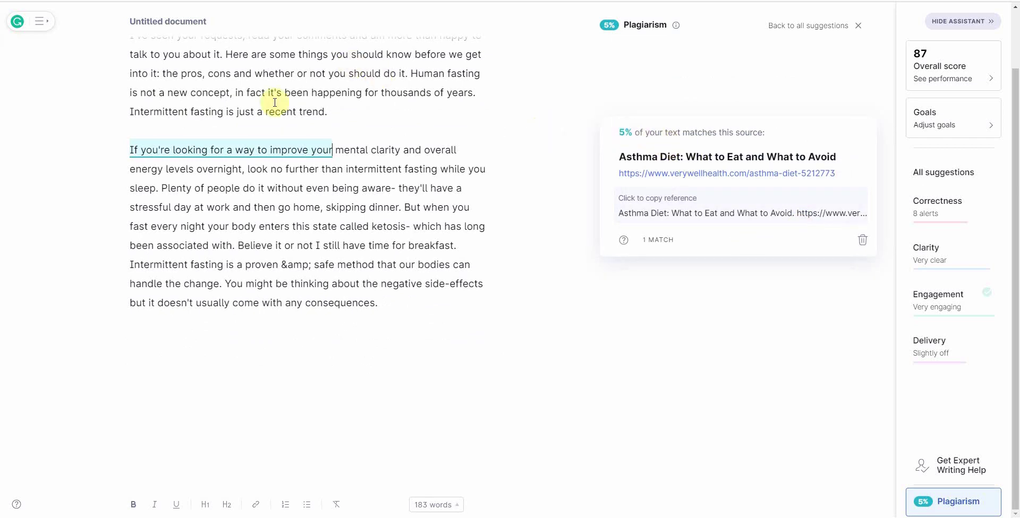
pyautogui.scroll(2, 371, 206)
pyautogui.scroll(2, 371, 206)
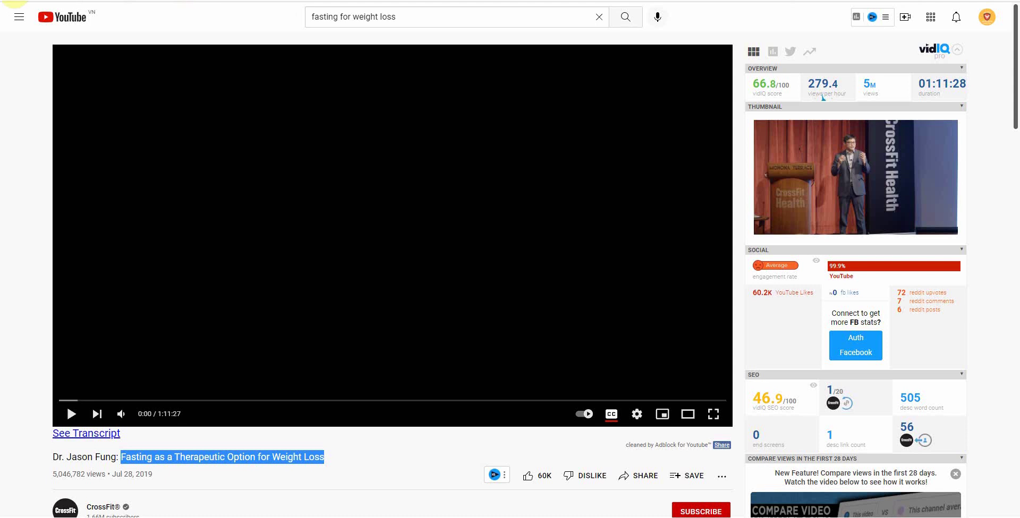
# Go back to the YouTube results for "fasting for weight loss" and look through the search filters and listed videos.
pyautogui.hotkey('alt', 'Left')
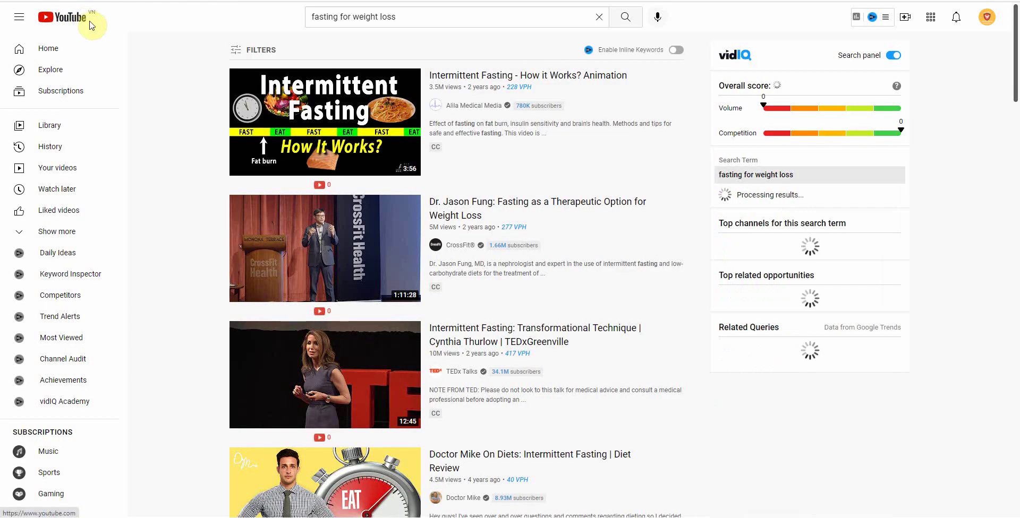
pyautogui.click(257, 51)
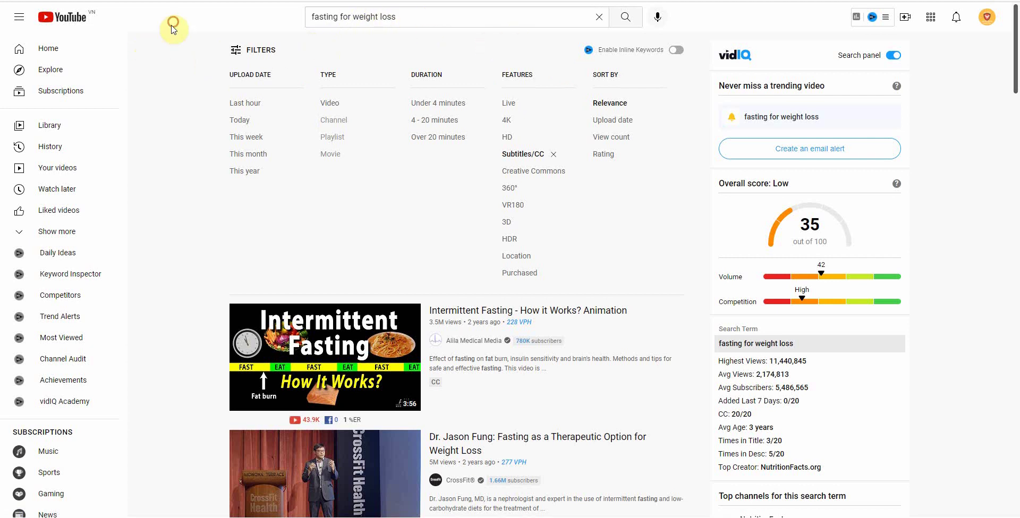
pyautogui.scroll(-10, 497, 341)
pyautogui.scroll(10, 497, 342)
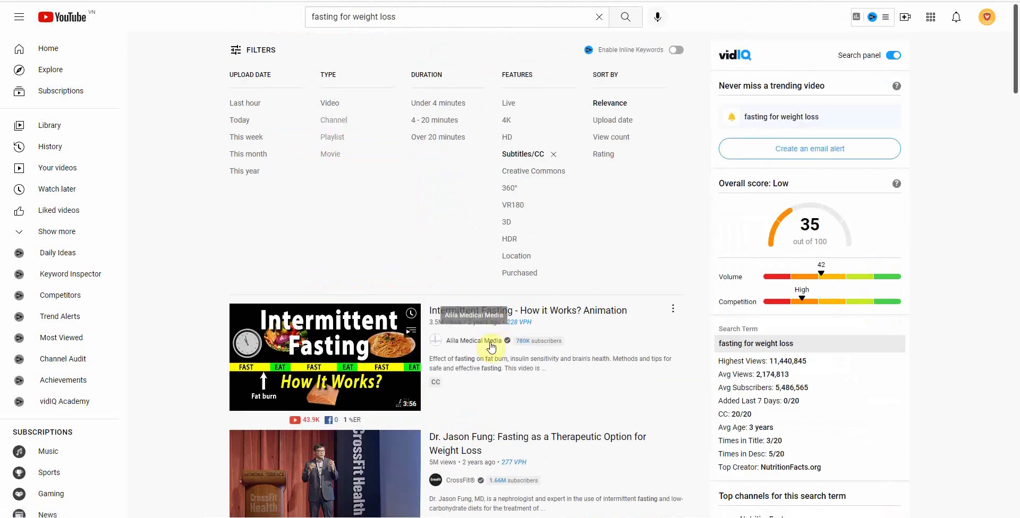
# Open the video "Intermittent Fasting - How it Works? Animation", pause it and show its transcript.
pyautogui.click(541, 310)
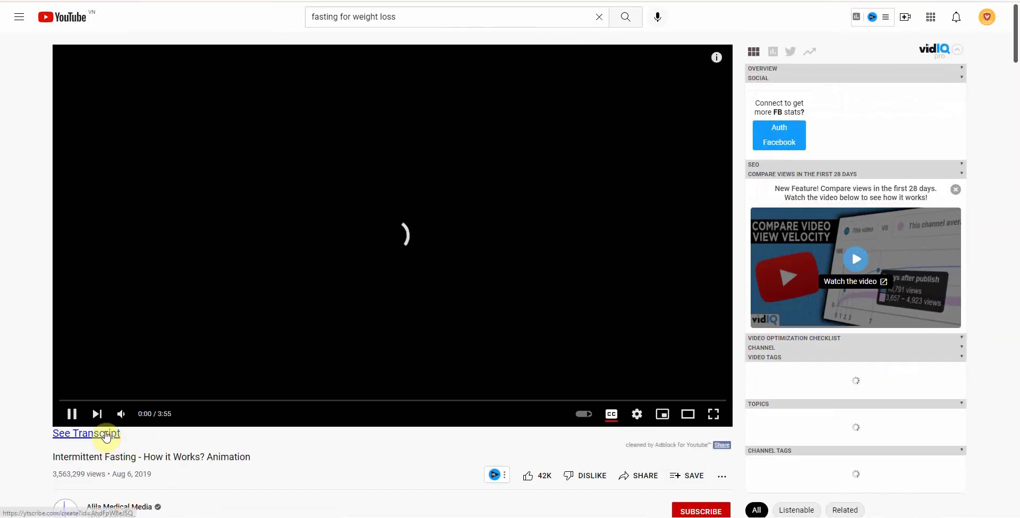
pyautogui.click(73, 417)
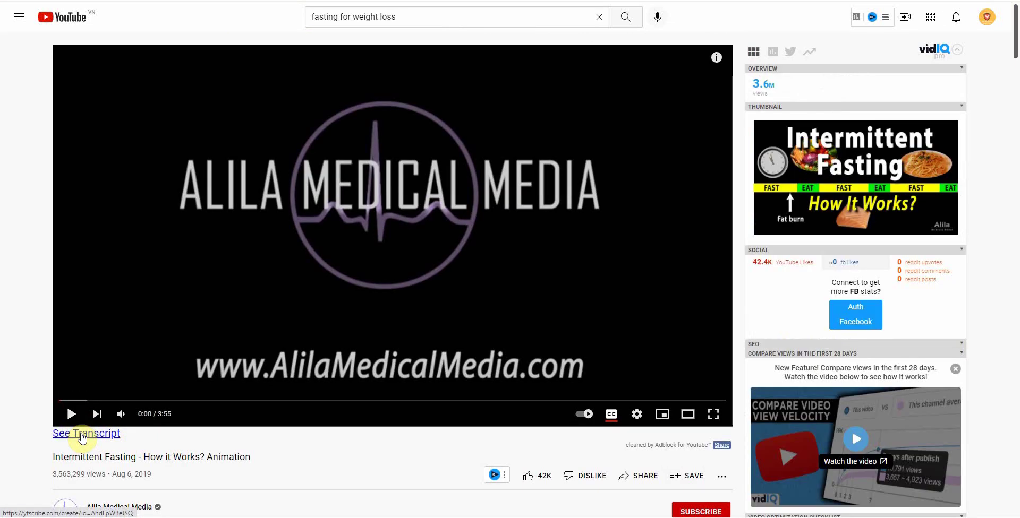
pyautogui.click(722, 476)
pyautogui.click(787, 499)
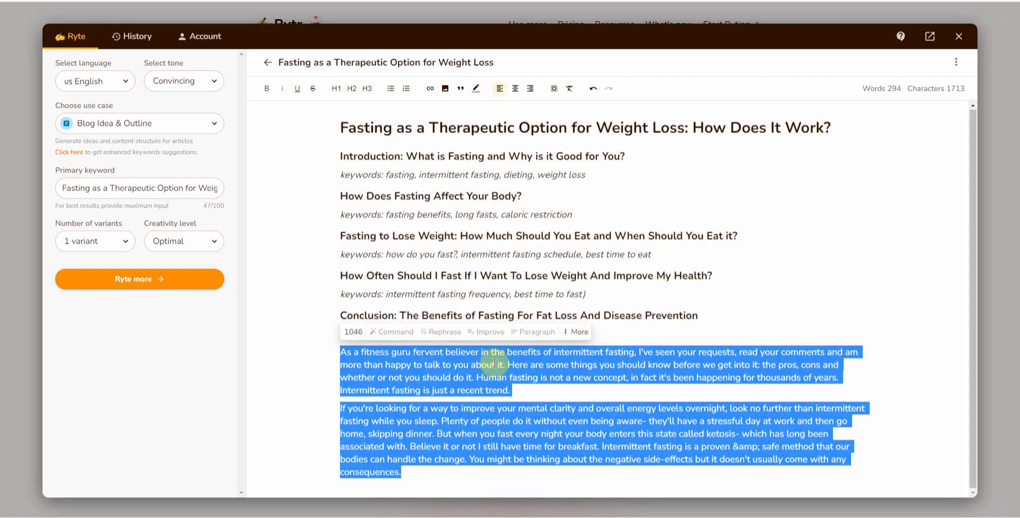
pyautogui.click(770, 298)
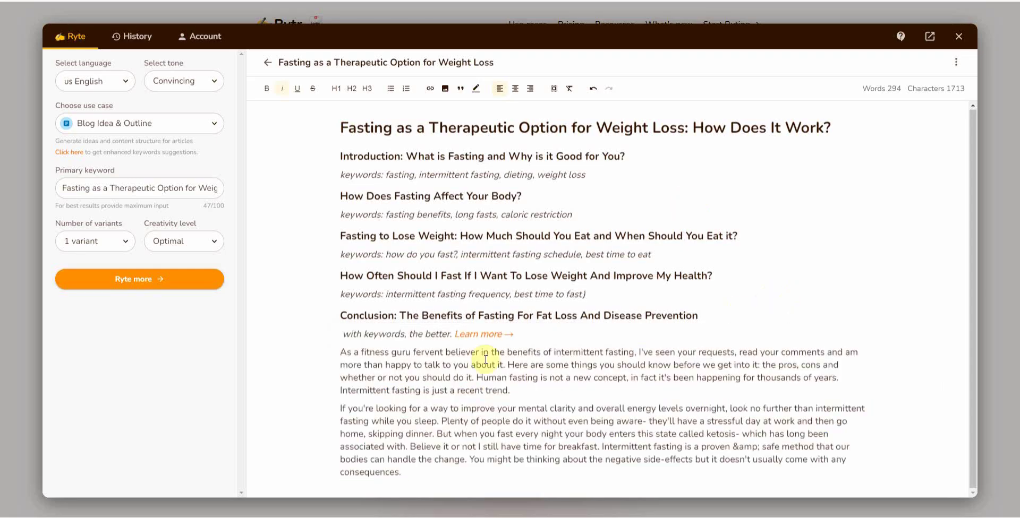
pyautogui.moveTo(530, 388); pyautogui.dragTo(337, 352)
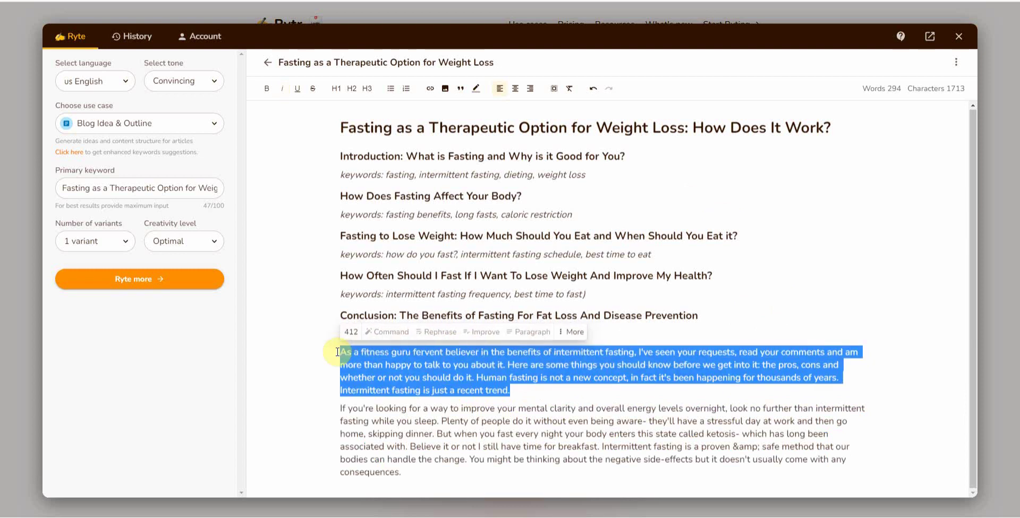
pyautogui.click(859, 378)
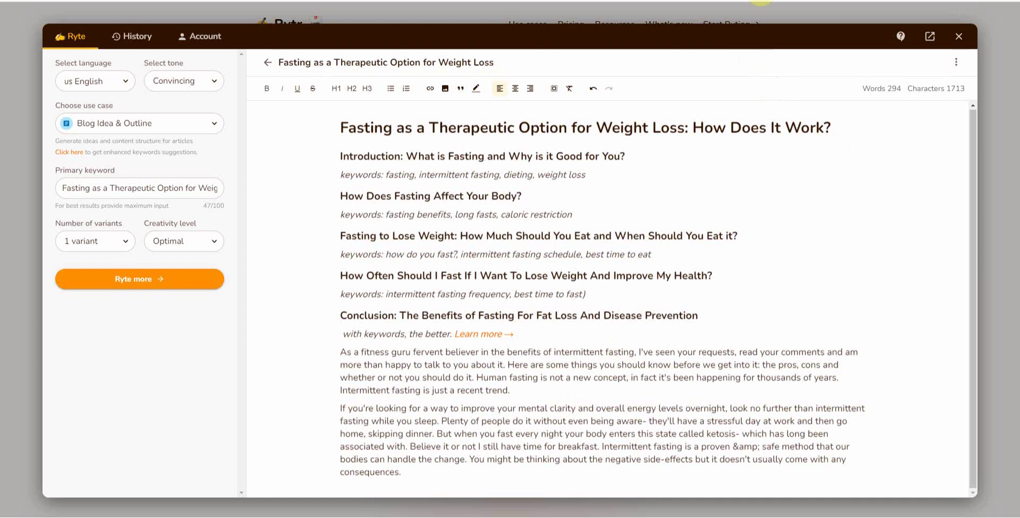
# Search Google for "fasting for weight loss".
pyautogui.click(786, 1)
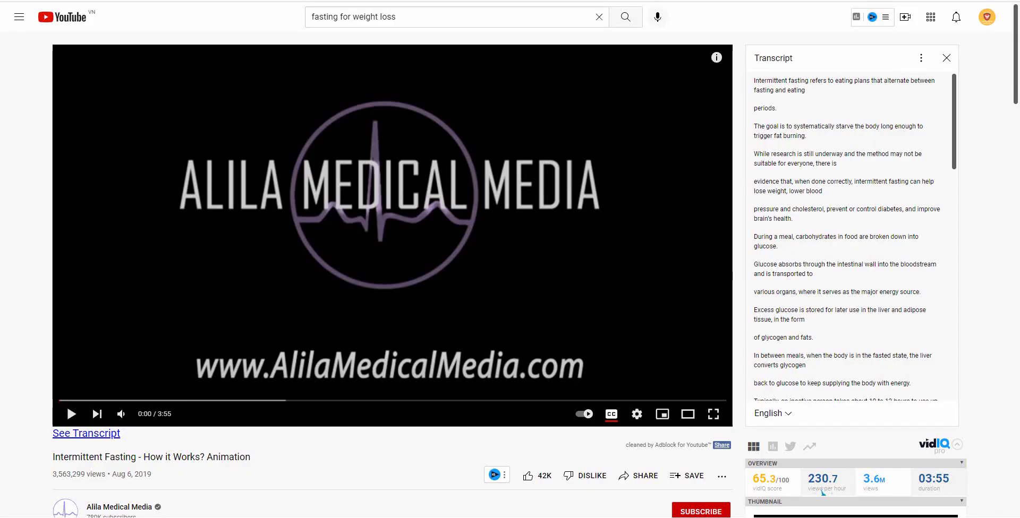
pyautogui.click(456, 16)
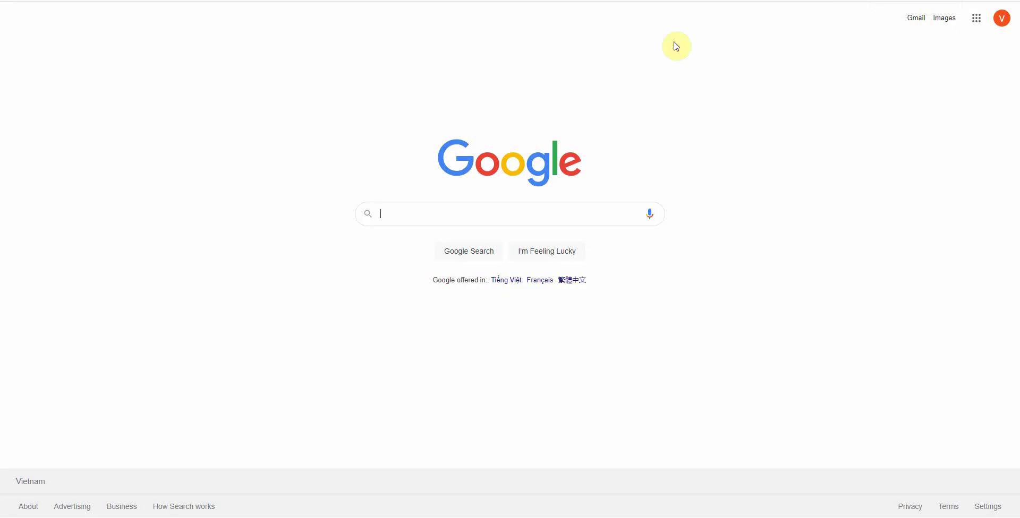
pyautogui.write('fasting for weight loss')
pyautogui.press('Return')
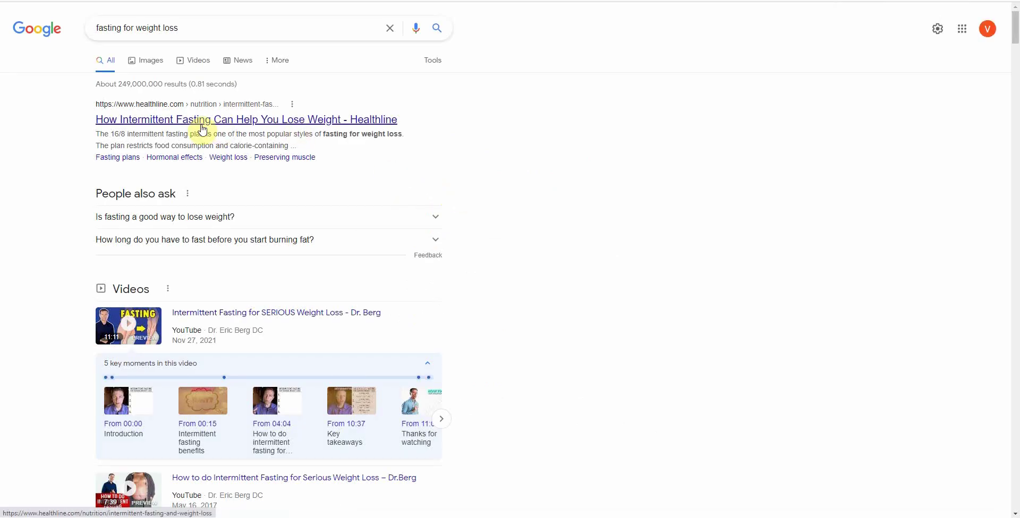
# Scan the search results and open the Healthline article "How Intermittent Fasting Can Help You Lose Weight".
pyautogui.scroll(-10, 197, 213)
pyautogui.scroll(10, 196, 213)
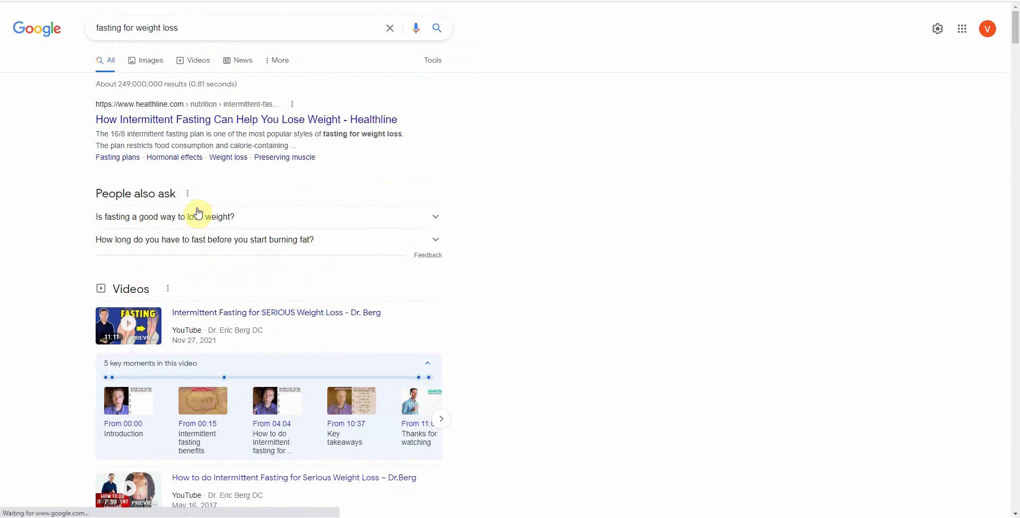
pyautogui.click(186, 125)
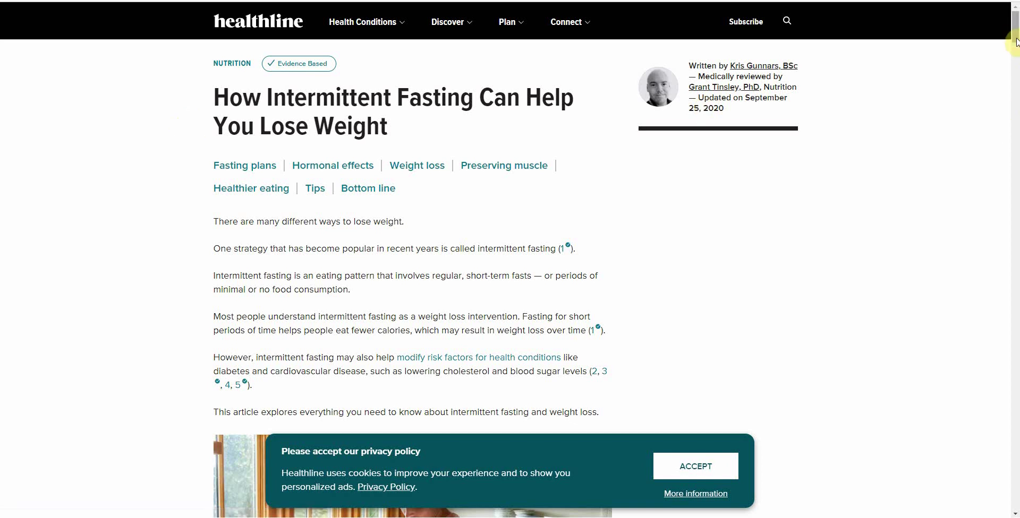
pyautogui.moveTo(1016, 36)
pyautogui.mouseDown()
pyautogui.moveTo(1016, 286)
pyautogui.moveTo(1015, 40)
pyautogui.mouseUp()
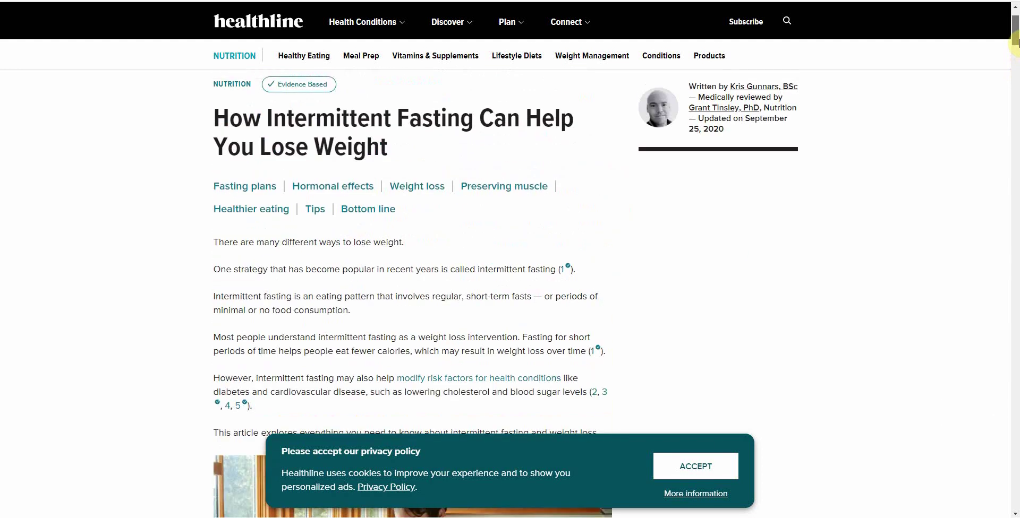
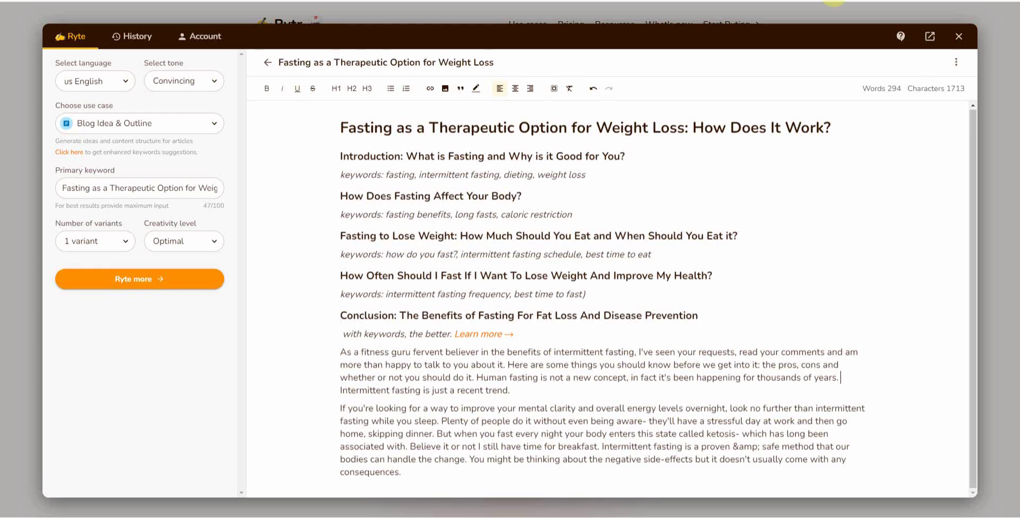
# Clear the whole Rytr document and insert the Healthline article title "How Intermittent Fasting Can Help You Lose Weight".
pyautogui.moveTo(342, 129); pyautogui.dragTo(493, 473)
pyautogui.press('BackSpace')
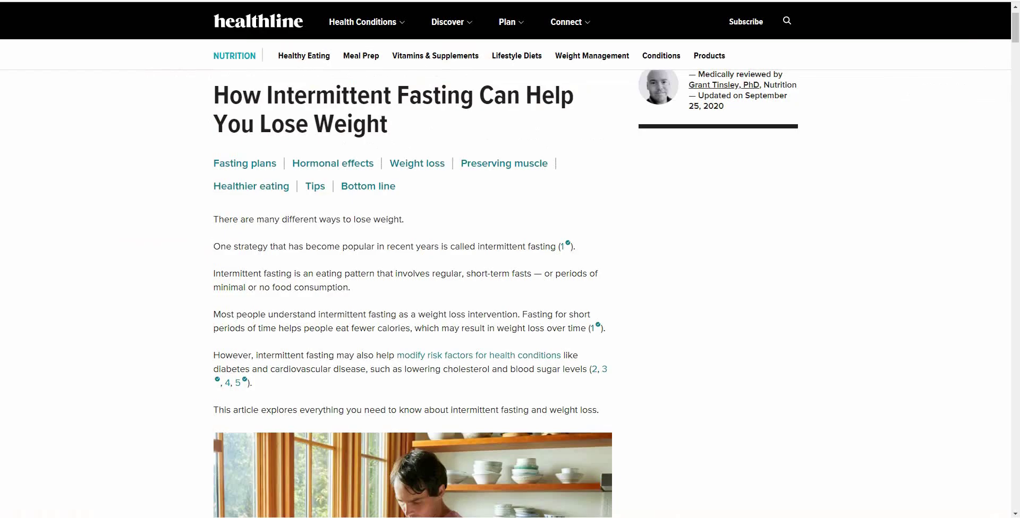
pyautogui.tripleClick(365, 102)
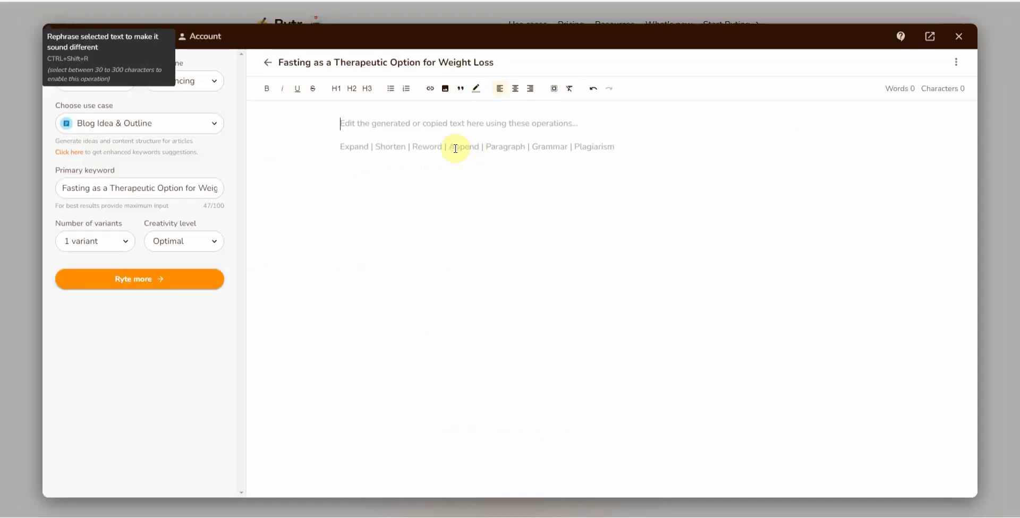
pyautogui.write('How Intermittent Fasting Can Help You Lose Weight')
pyautogui.press('BackSpace')
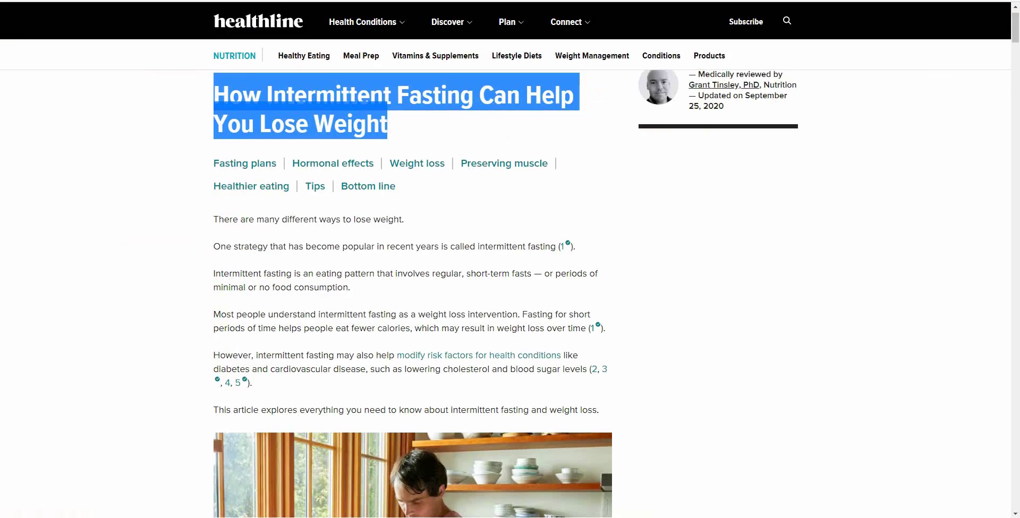
# Copy the Healthline heading "Choosing your intermittent fasting plan" into the Rytr document below the title.
pyautogui.moveTo(1015, 29); pyautogui.dragTo(1015, 57)
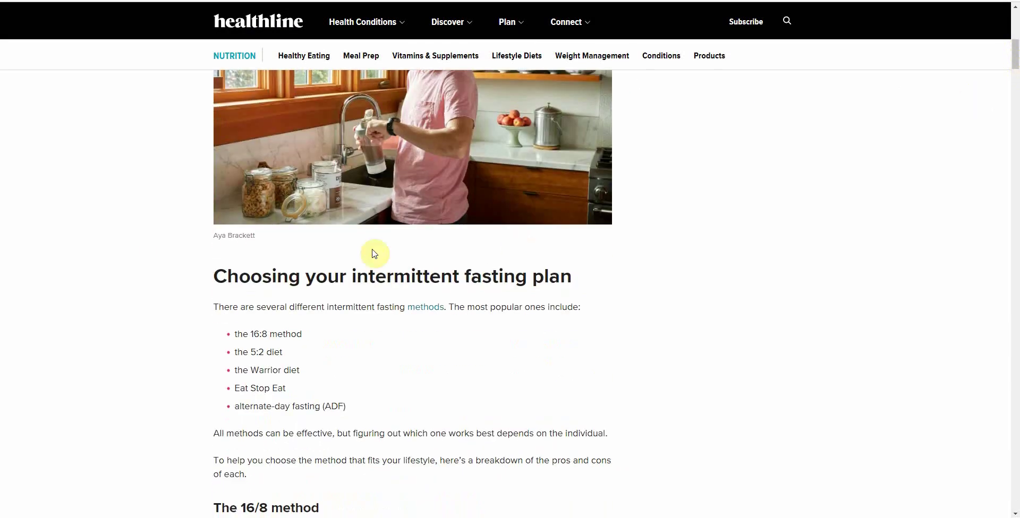
pyautogui.moveTo(215, 280); pyautogui.dragTo(611, 441)
pyautogui.moveTo(646, 280); pyautogui.dragTo(619, 317)
pyautogui.hotkey('ctrl', 'c')
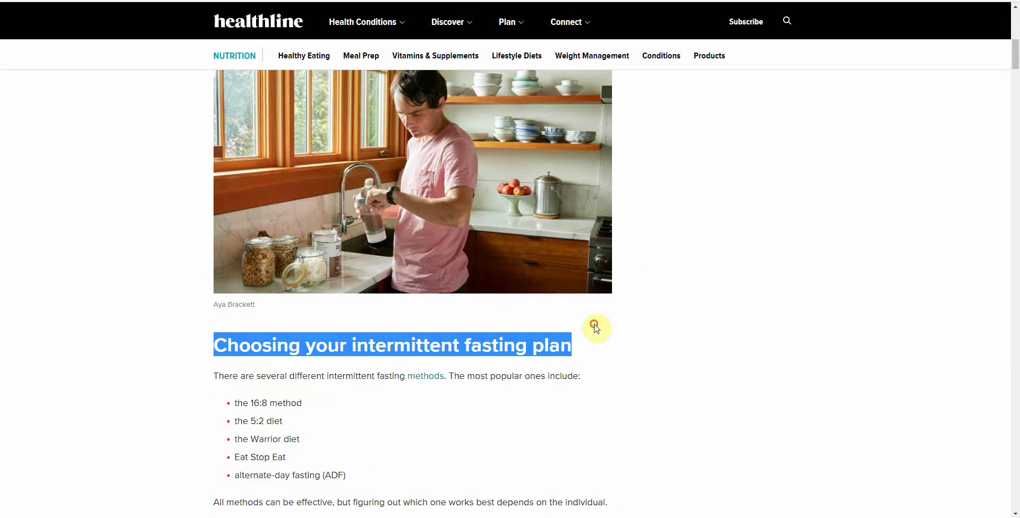
pyautogui.hotkey('alt', 'Tab')
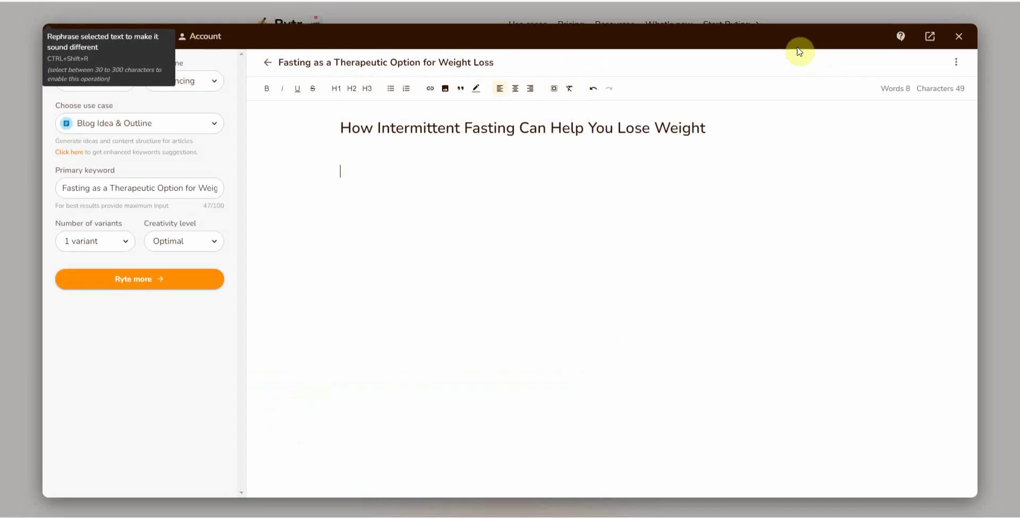
pyautogui.hotkey('ctrl', 'v')
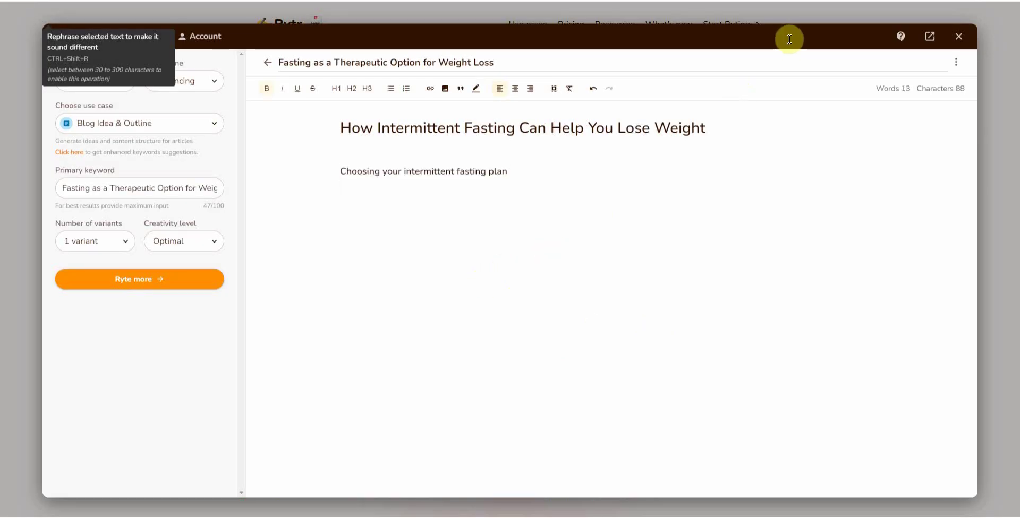
# Copy the Healthline subheading "The 16/8 method" into the Rytr document below the previous heading and start a new line.
pyautogui.hotkey('alt', 'Tab')
pyautogui.moveTo(1013, 63); pyautogui.dragTo(1013, 84)
pyautogui.moveTo(412, 207); pyautogui.dragTo(215, 211)
pyautogui.hotkey('ctrl', 'c')
pyautogui.hotkey('alt', 'Tab')
pyautogui.hotkey('ctrl', 'v')
pyautogui.press('Return')
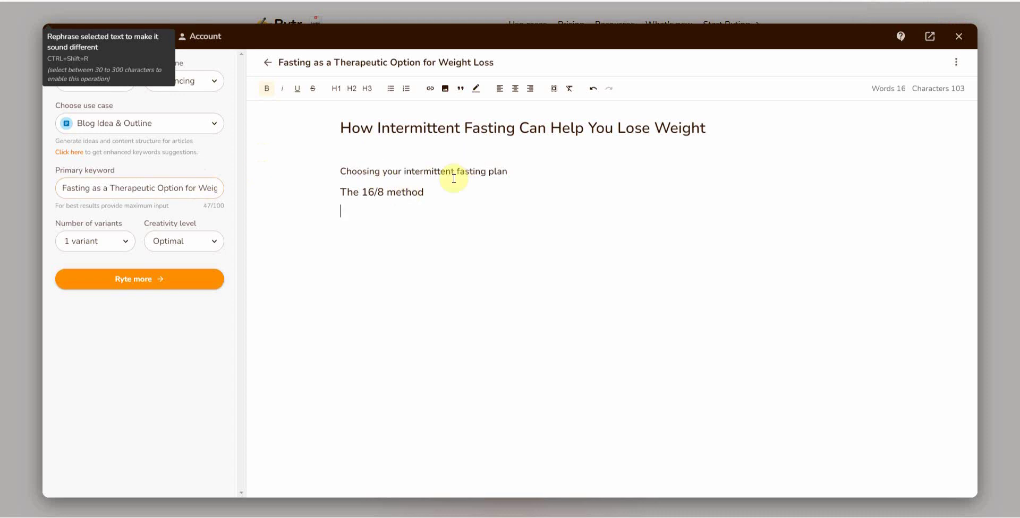
# Copy the Healthline subheading "The 5:2 method" into the Rytr document below "The 16/8 method".
pyautogui.hotkey('alt', 'Tab')
pyautogui.moveTo(1015, 85); pyautogui.dragTo(1015, 116)
pyautogui.tripleClick(321, 180)
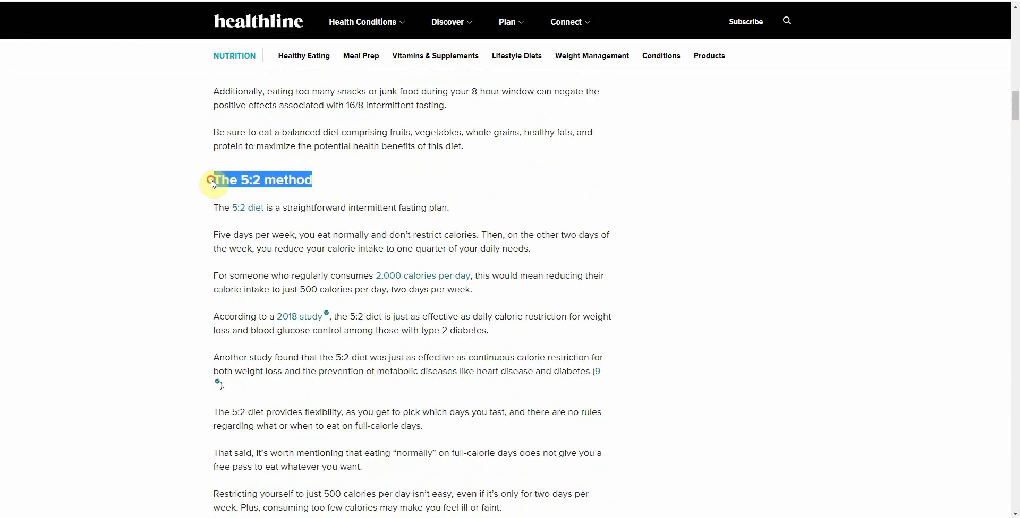
pyautogui.hotkey('alt', 'Tab')
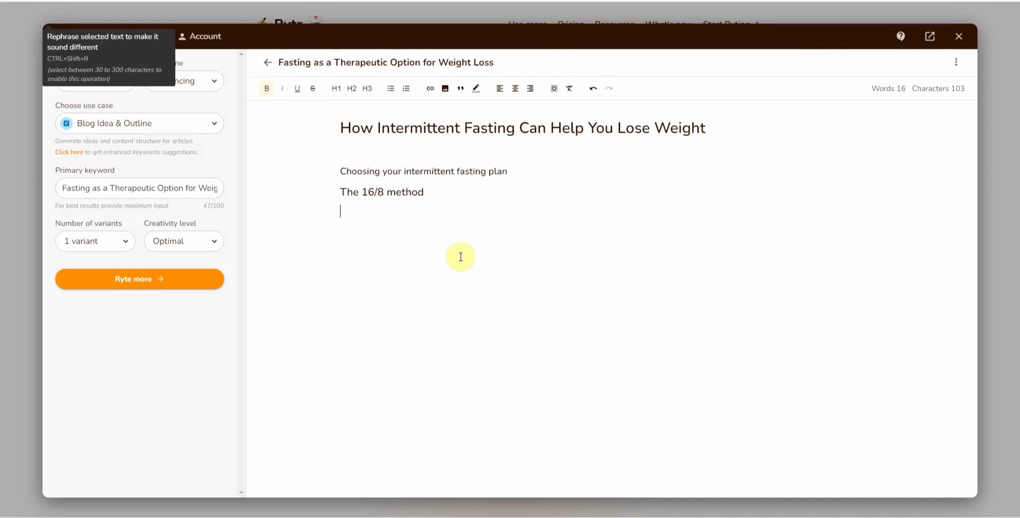
pyautogui.hotkey('ctrl', 'v')
# Return from the Healthline article to the Rytr document and generate introductory paragraphs from its title "How Intermittent Fasting Can Help You Lose Weight".
pyautogui.hotkey('alt', 'Tab')
pyautogui.moveTo(1016, 124); pyautogui.dragTo(1015, 130)
pyautogui.hotkey('alt', 'Tab')
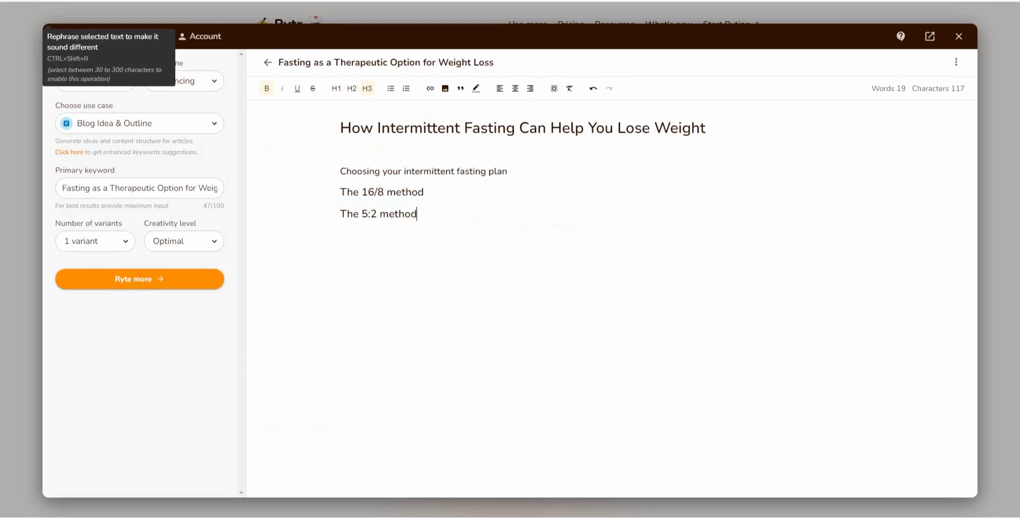
pyautogui.doubleClick(449, 171)
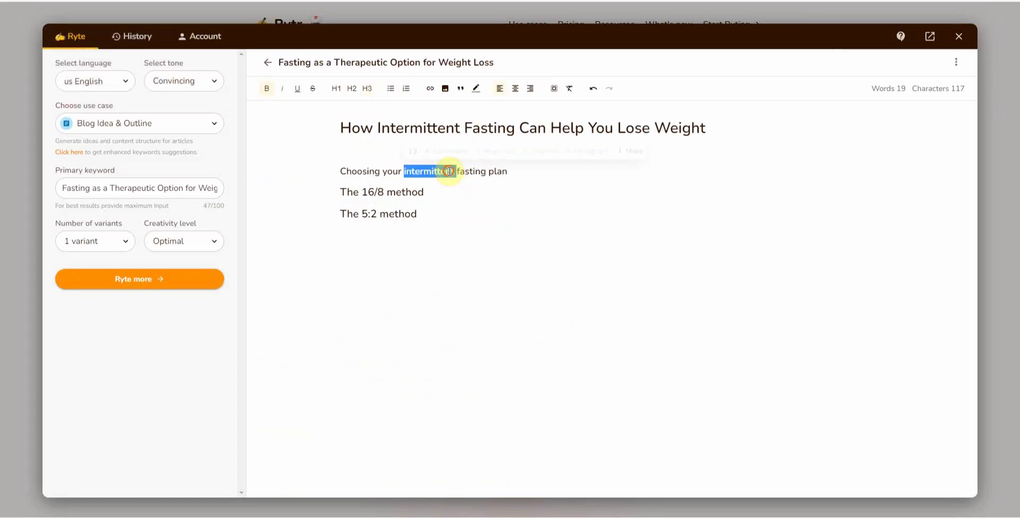
pyautogui.tripleClick(449, 172)
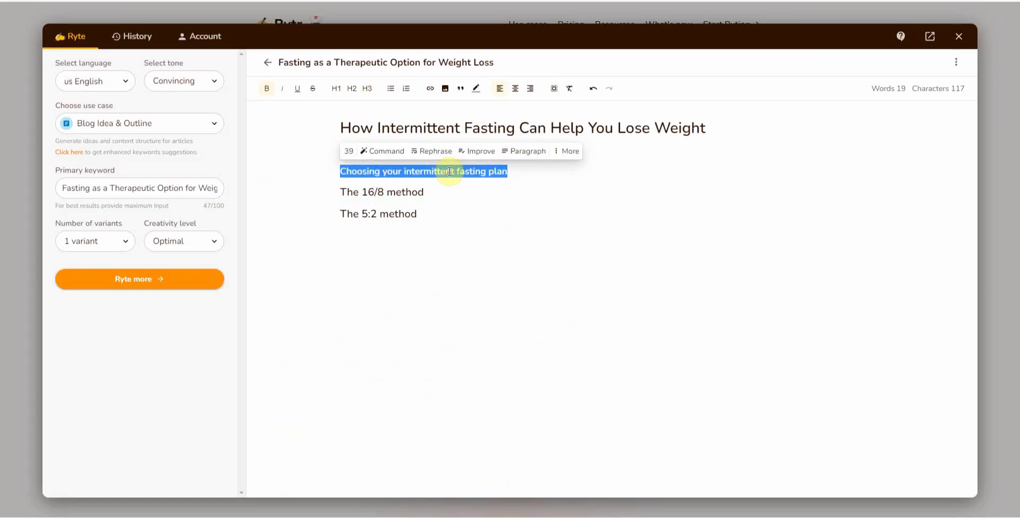
pyautogui.tripleClick(429, 128)
pyautogui.click(527, 152)
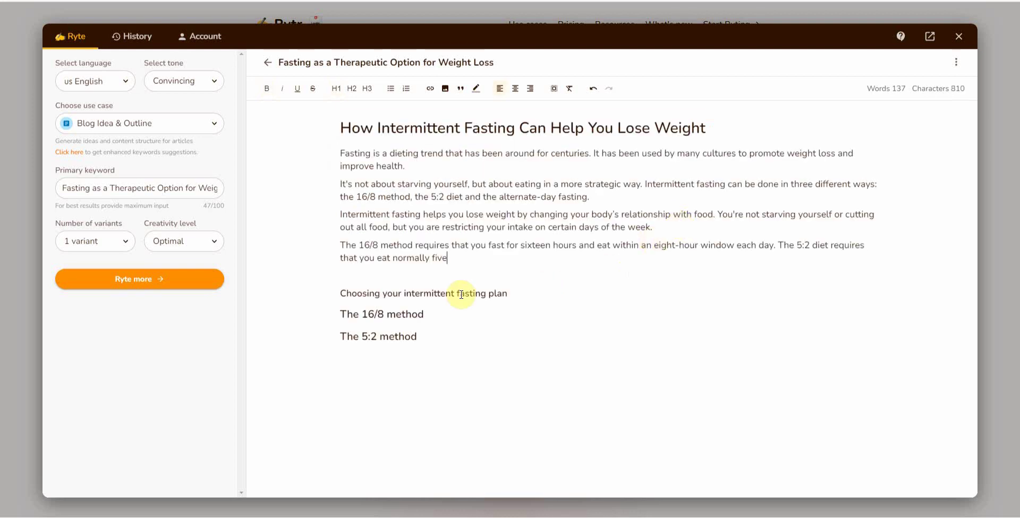
# Append ": keyword intermittent fasting plan" to the heading "Choosing your intermittent fasting plan" and generate a paragraph from that line.
pyautogui.moveTo(400, 294); pyautogui.dragTo(403, 294)
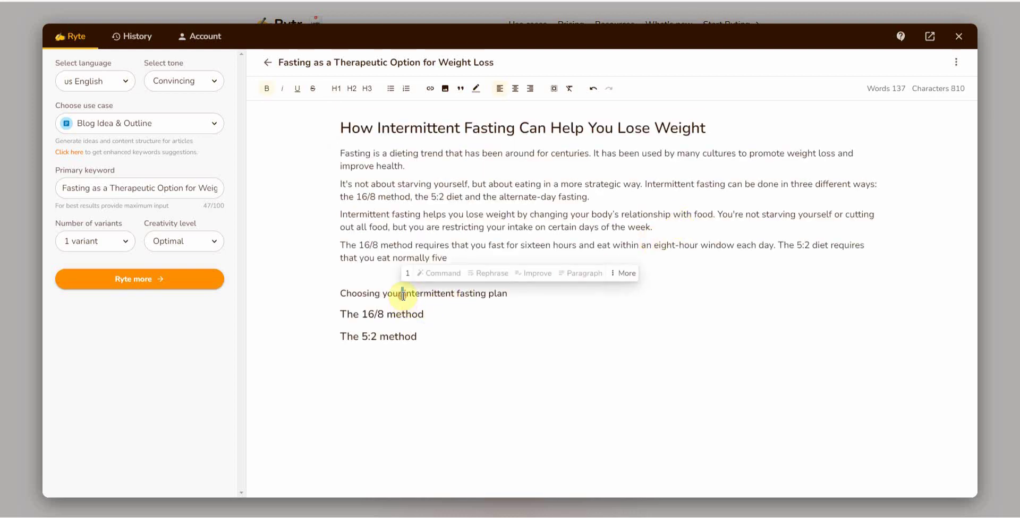
pyautogui.click(524, 299)
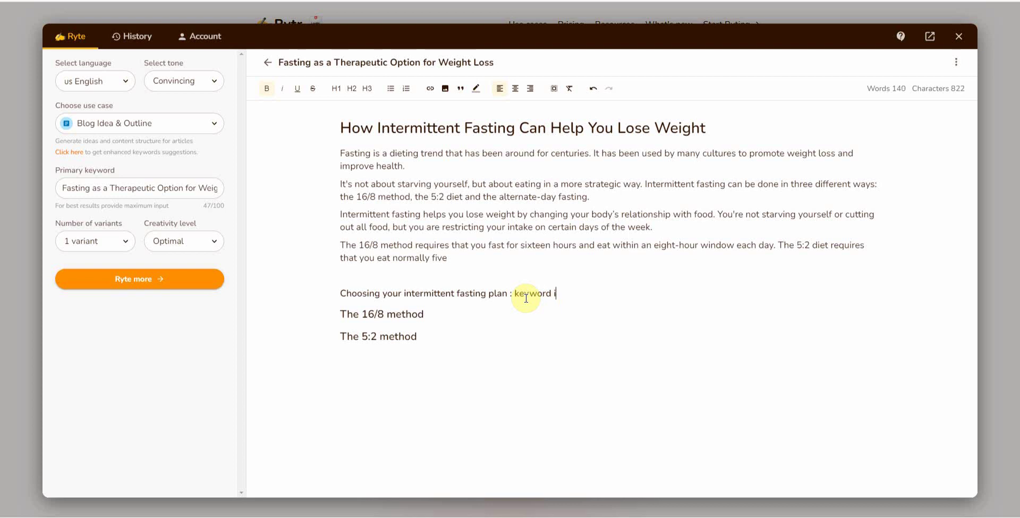
pyautogui.write('tent fasting plan')
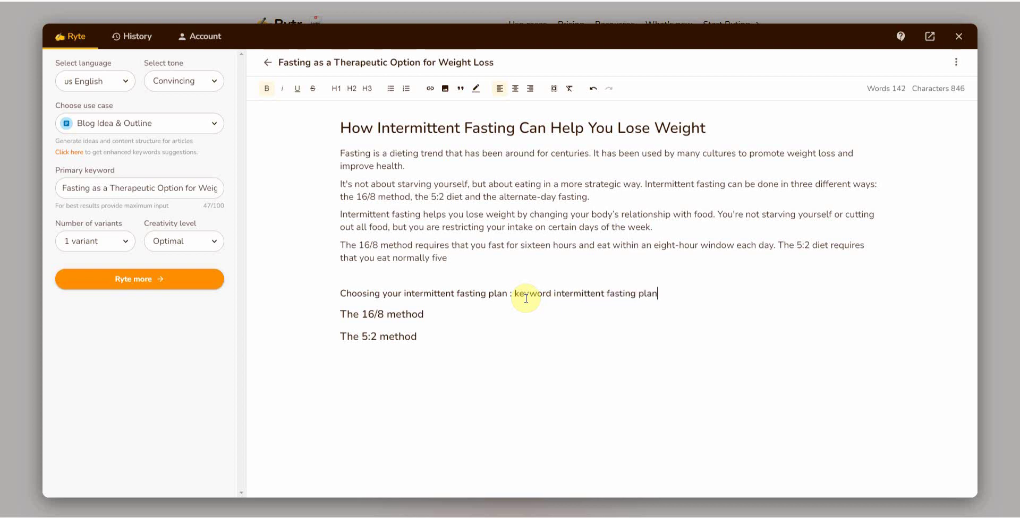
pyautogui.tripleClick(526, 298)
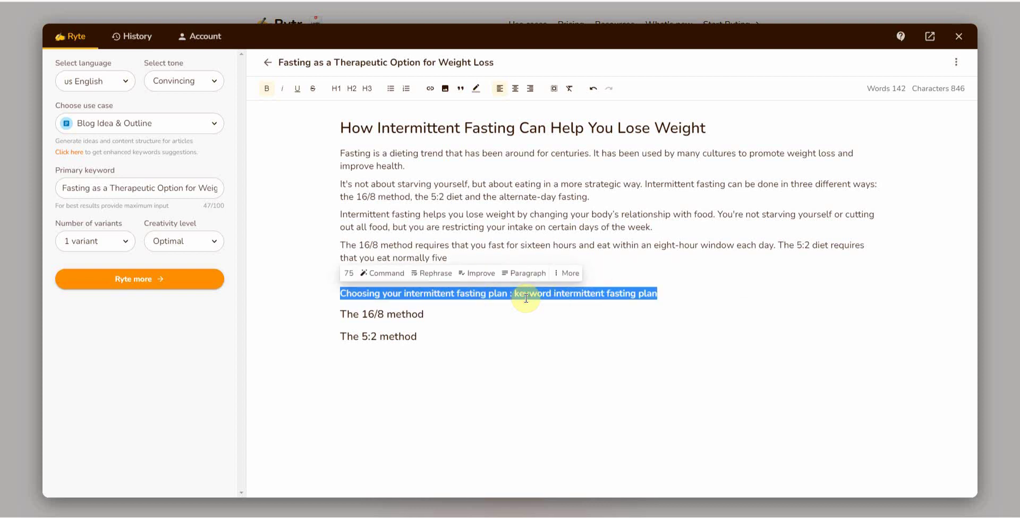
pyautogui.click(519, 275)
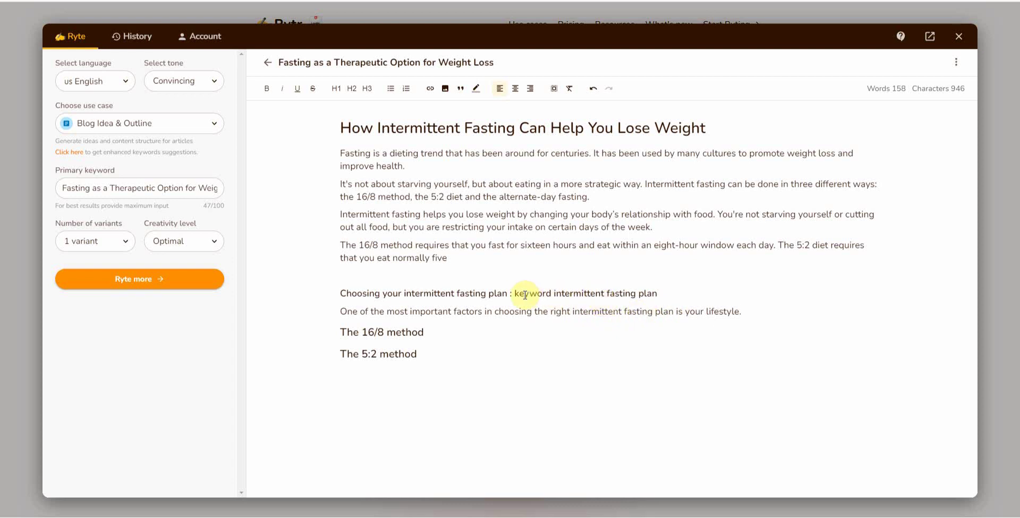
# Remove the keyword note and colon from the "Choosing your intermittent fasting plan" heading, keeping the generated sentence on its own line.
pyautogui.moveTo(513, 294); pyautogui.dragTo(659, 294)
pyautogui.press('BackSpace')
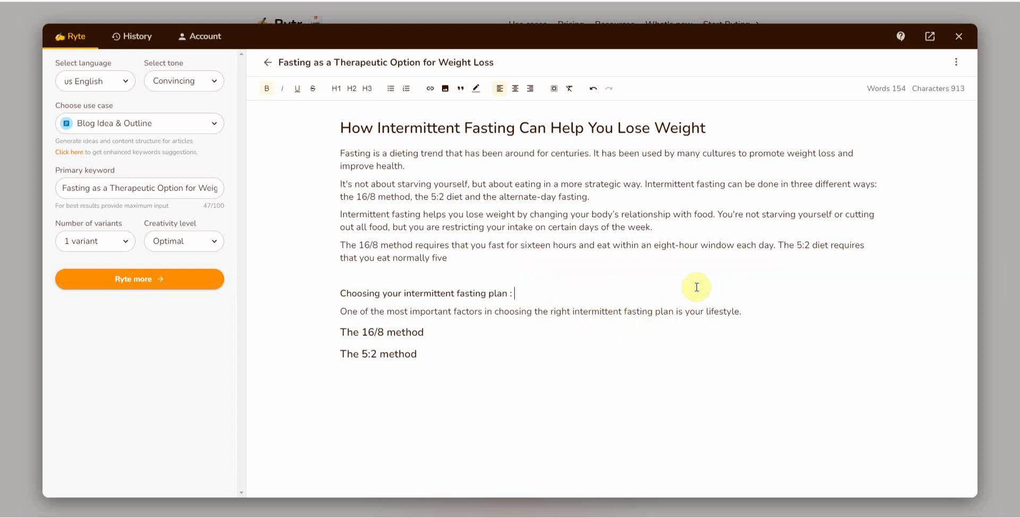
pyautogui.press('Delete')
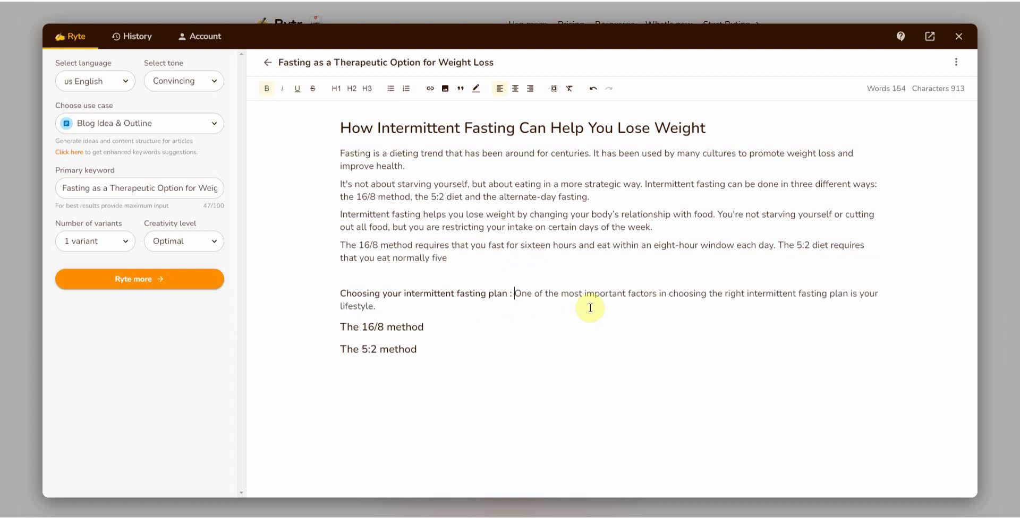
pyautogui.press('BackSpace')
pyautogui.press('BackSpace')
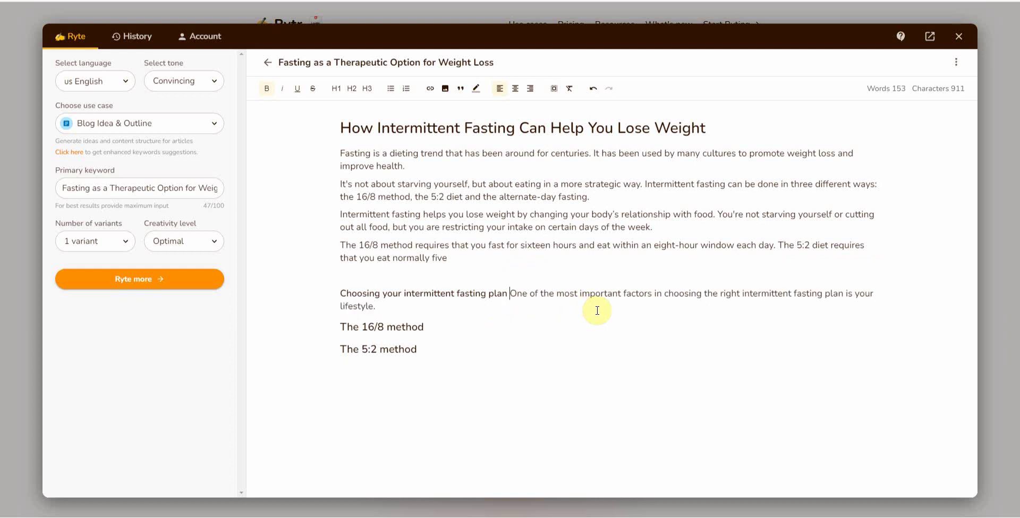
pyautogui.press('Return')
# Expand the sentence about choosing the right fasting plan into further paragraphs and restore the missing "T" in "The 16/8 method".
pyautogui.tripleClick(568, 312)
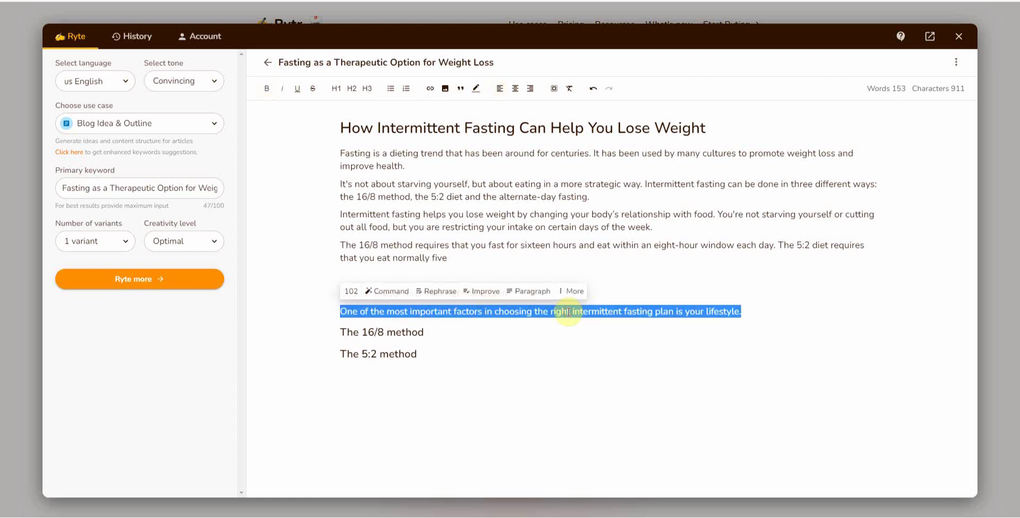
pyautogui.click(538, 295)
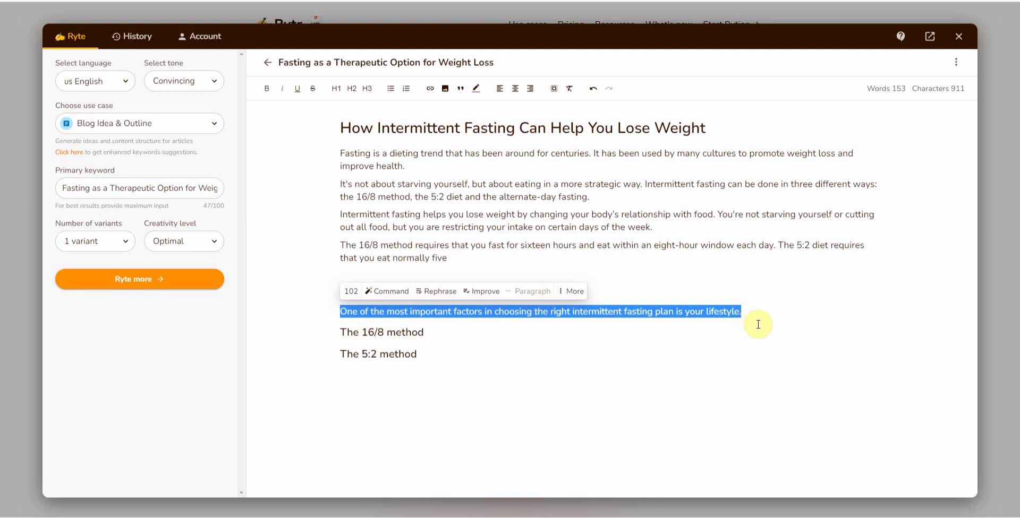
pyautogui.click(362, 335)
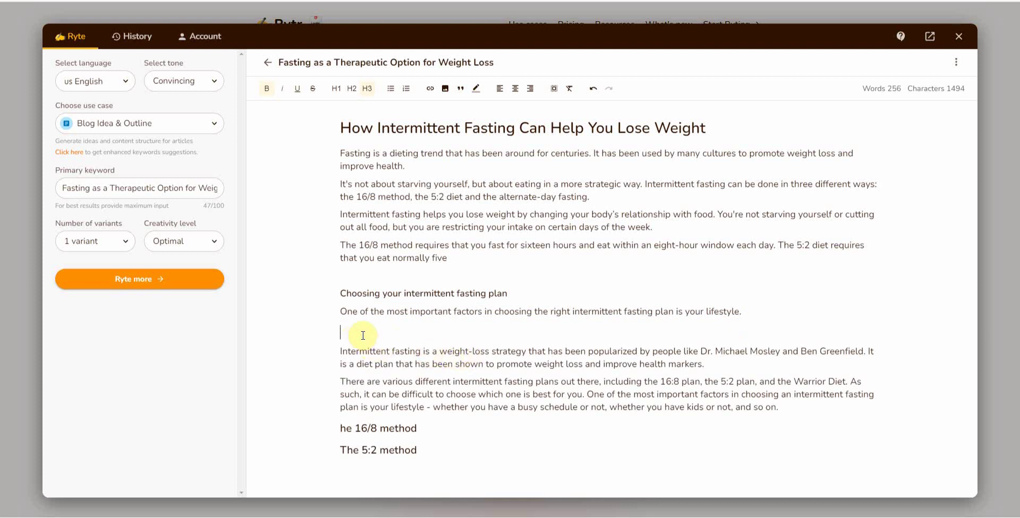
pyautogui.click(339, 431)
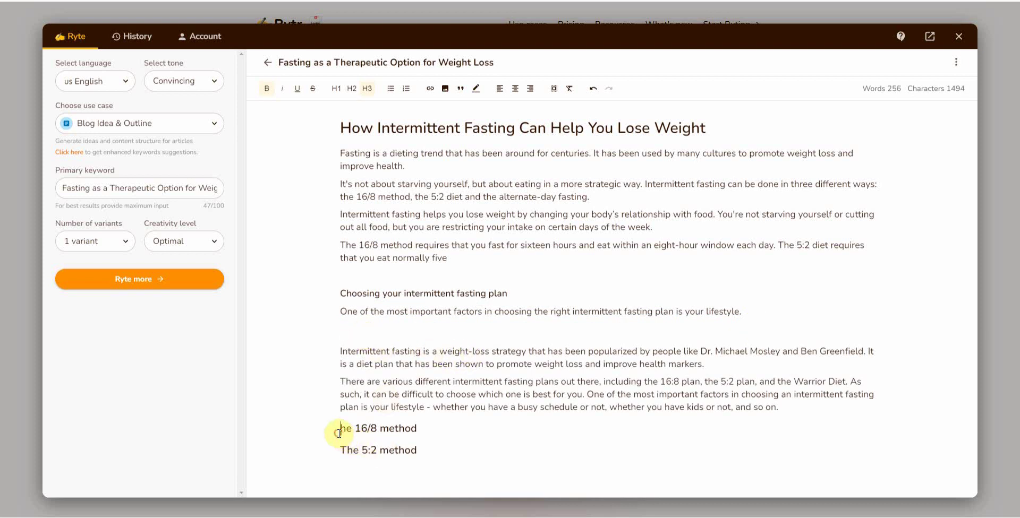
pyautogui.write('T')
# Extend the subheading "The 16/8 method" to read "The 16/8 method explained step by step", correcting the spelling of "explained".
pyautogui.tripleClick(384, 432)
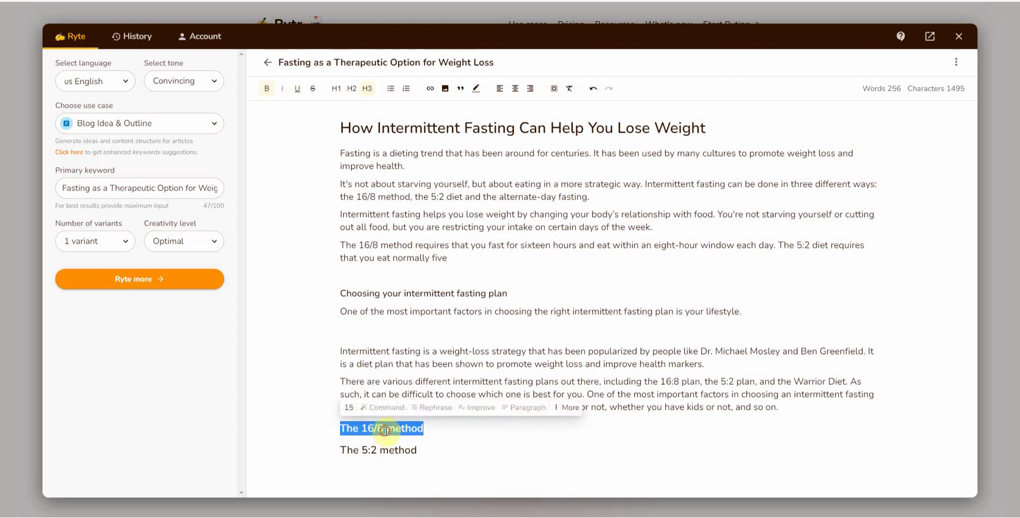
pyautogui.click(431, 433)
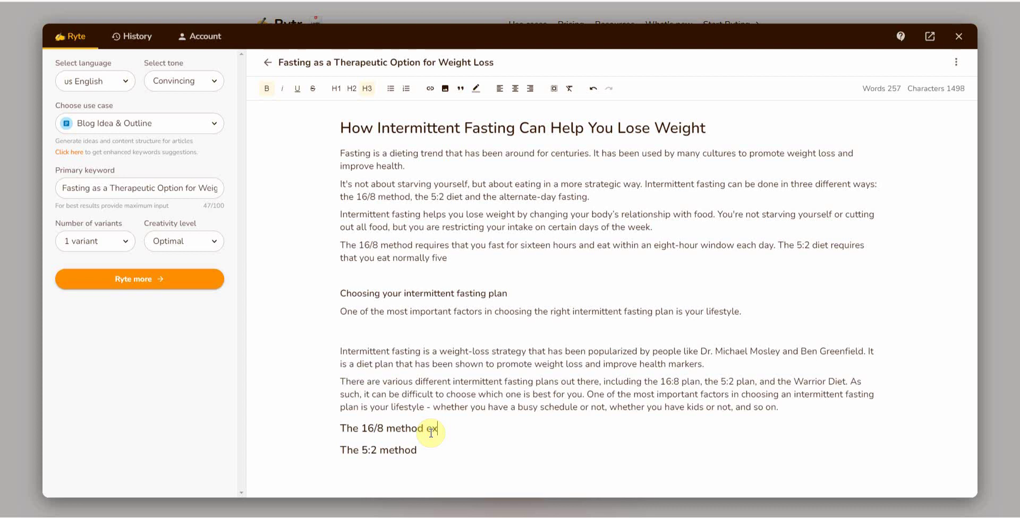
pyautogui.tripleClick(403, 428)
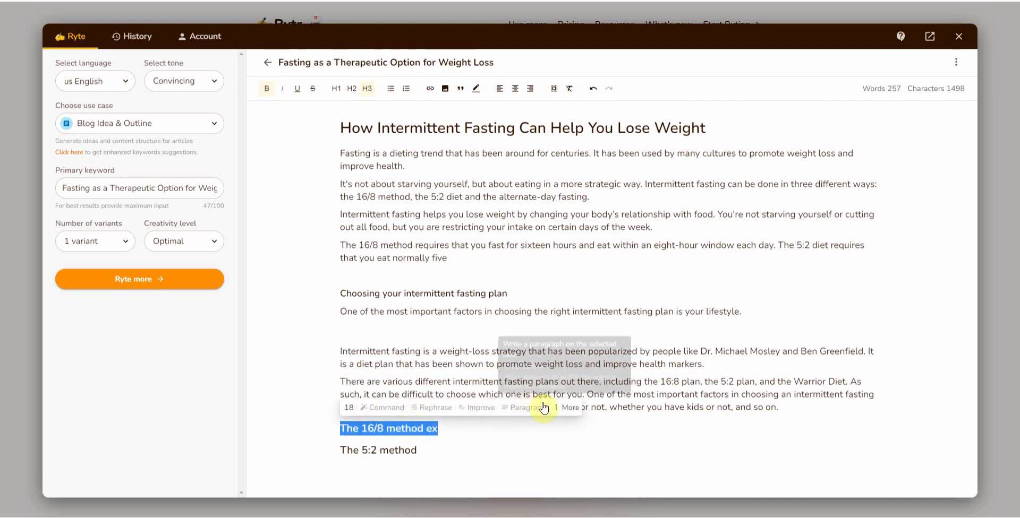
pyautogui.click(437, 431)
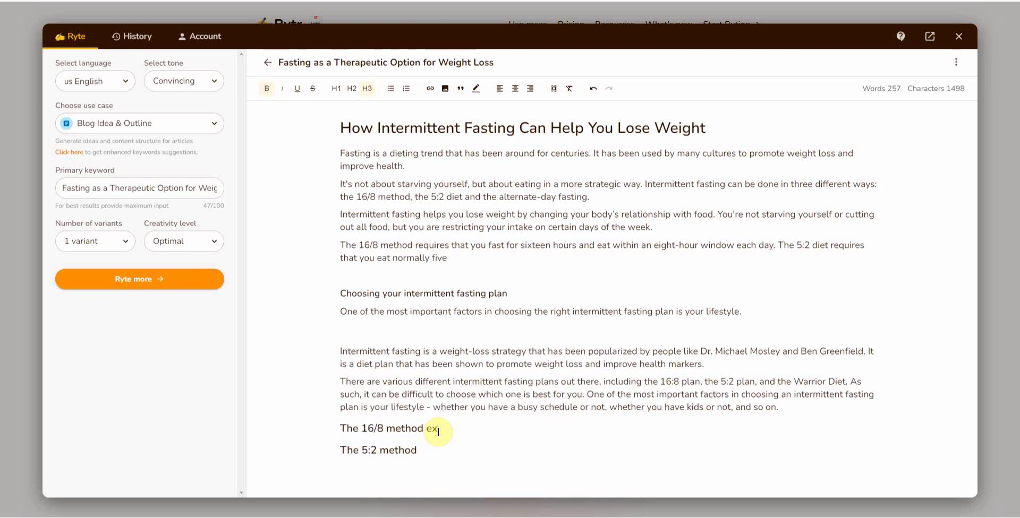
pyautogui.write('plainded')
pyautogui.tripleClick(439, 431)
pyautogui.click(488, 435)
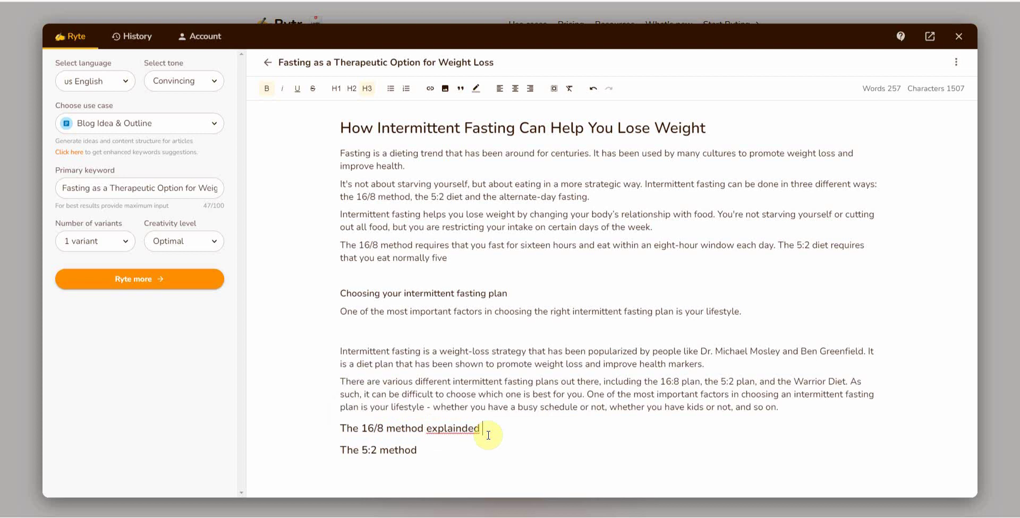
pyautogui.rightClick(473, 434)
pyautogui.click(518, 301)
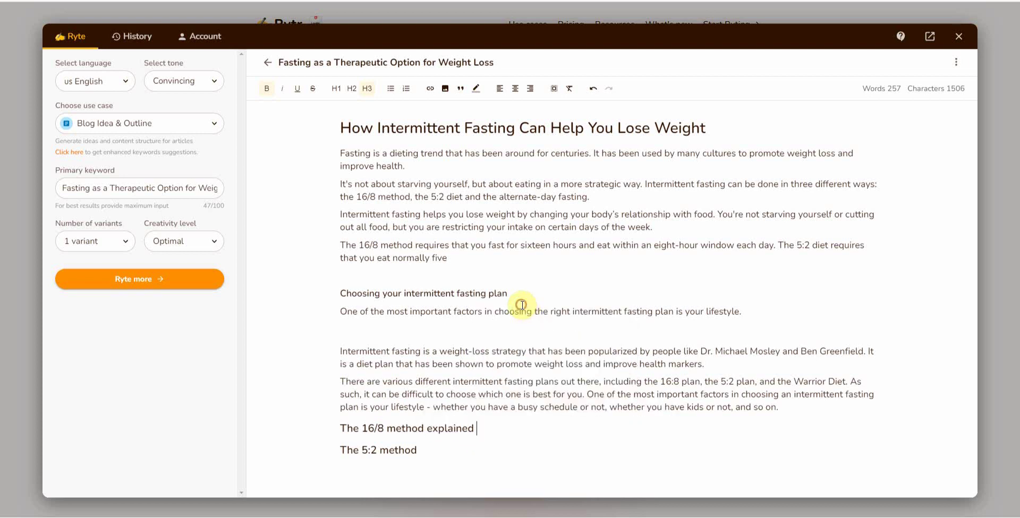
pyautogui.write('step by step')
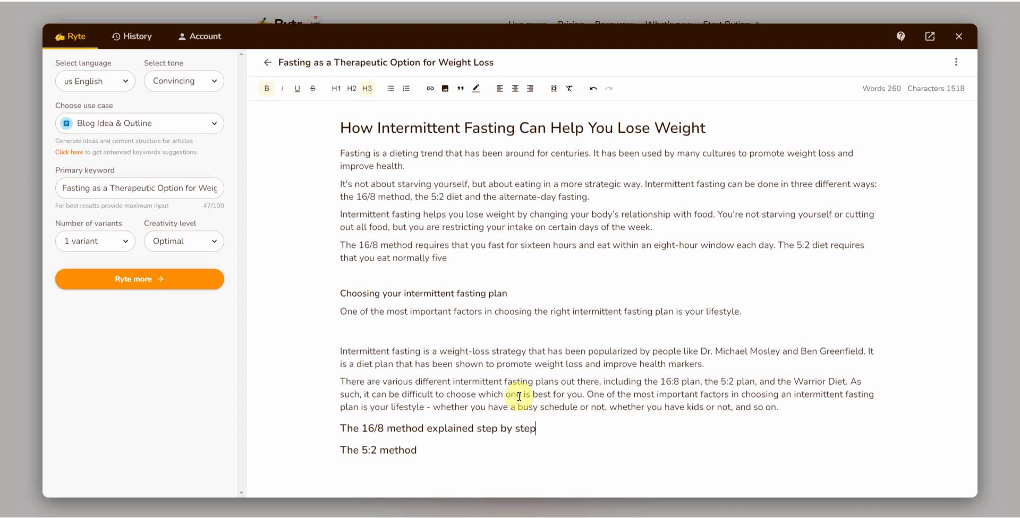
# Generate paragraphs from the extended 16/8 subheading and remove the empty line above the paragraph starting "Intermittent fasting is a weight-loss strategy".
pyautogui.tripleClick(467, 429)
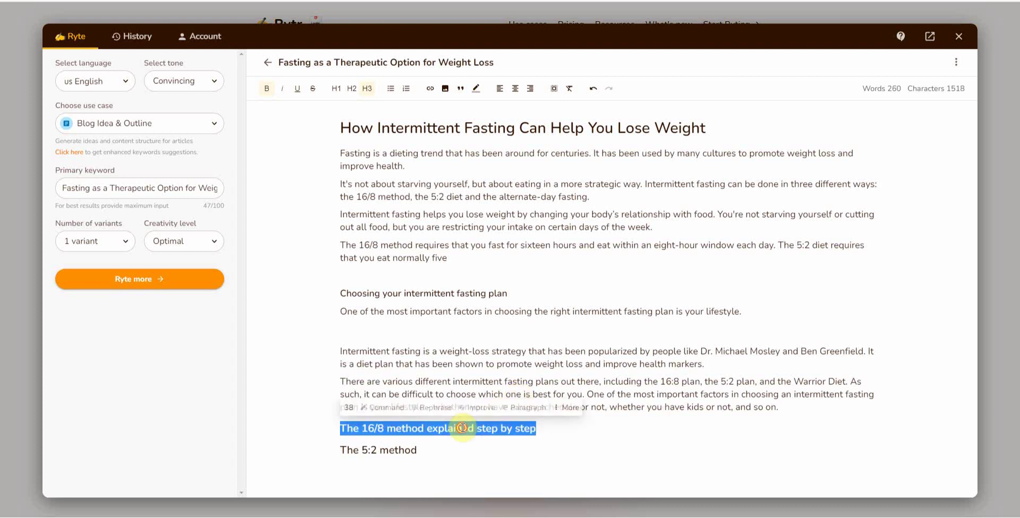
pyautogui.click(538, 408)
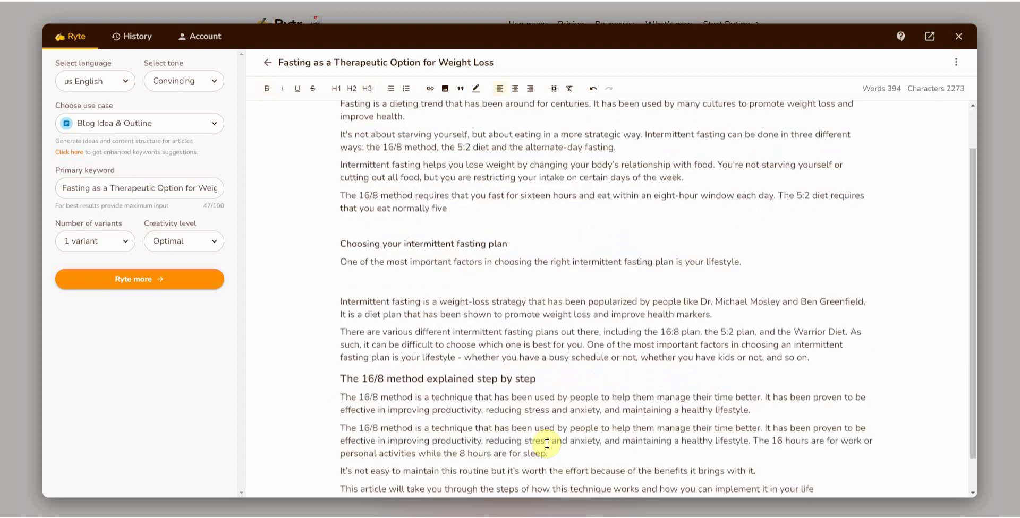
pyautogui.click(346, 288)
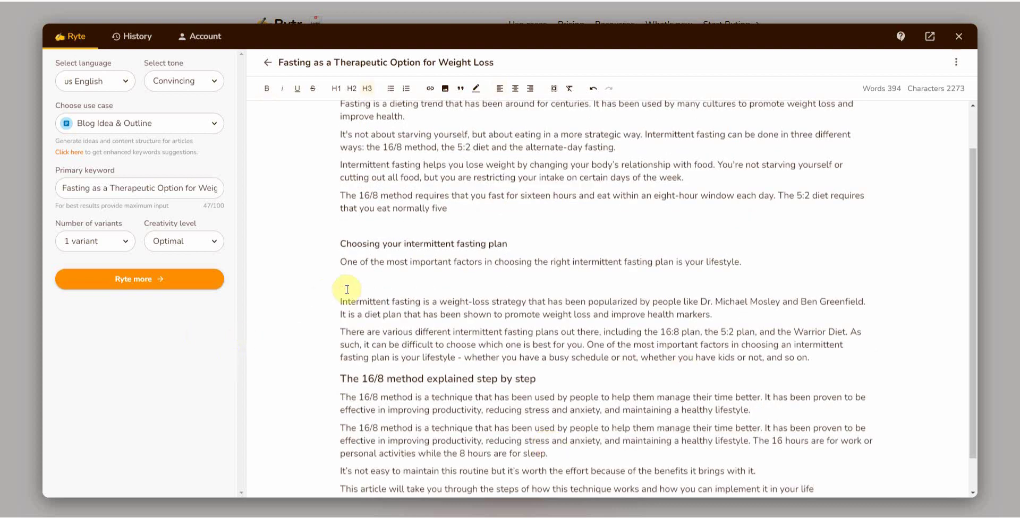
pyautogui.press('Delete')
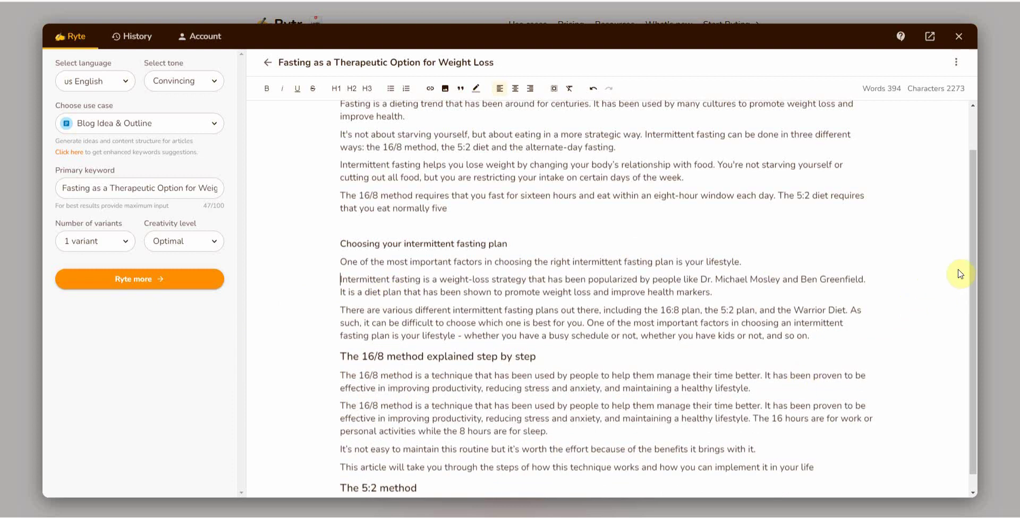
# Copy the article from its title through the 16/8 section and replace all the text in the Grammarly document with it.
pyautogui.scroll(-1, 974, 283)
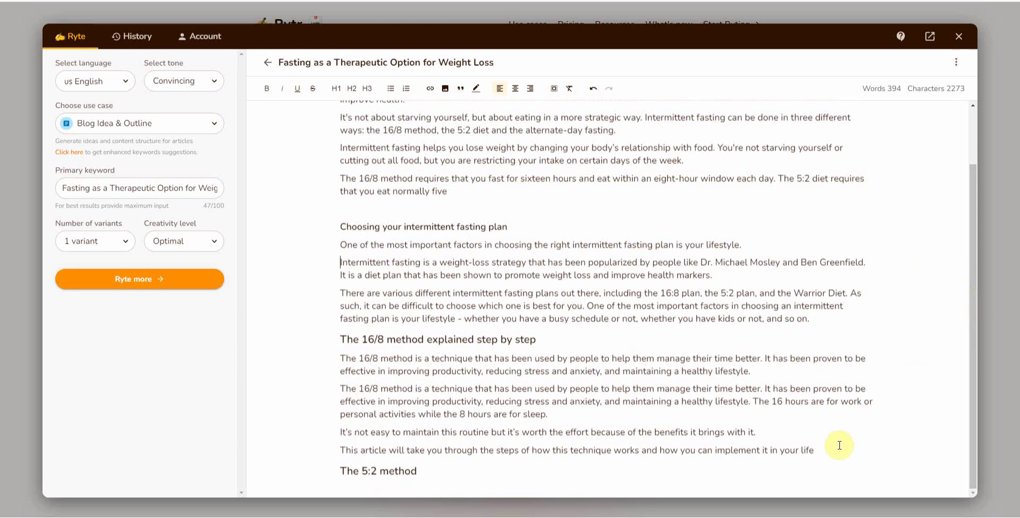
pyautogui.moveTo(839, 445); pyautogui.dragTo(335, 122)
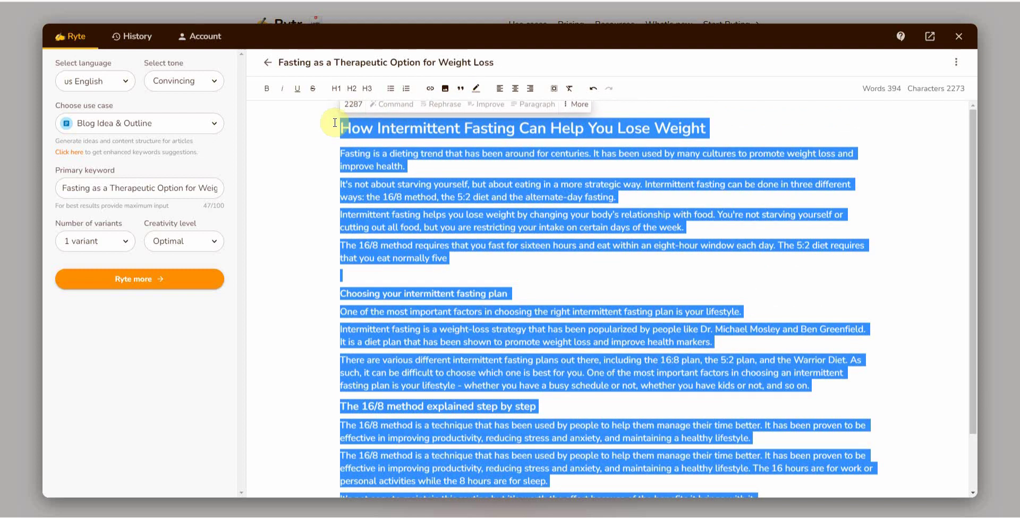
pyautogui.moveTo(432, 151); pyautogui.dragTo(439, 156)
pyautogui.rightClick(439, 155)
pyautogui.click(485, 194)
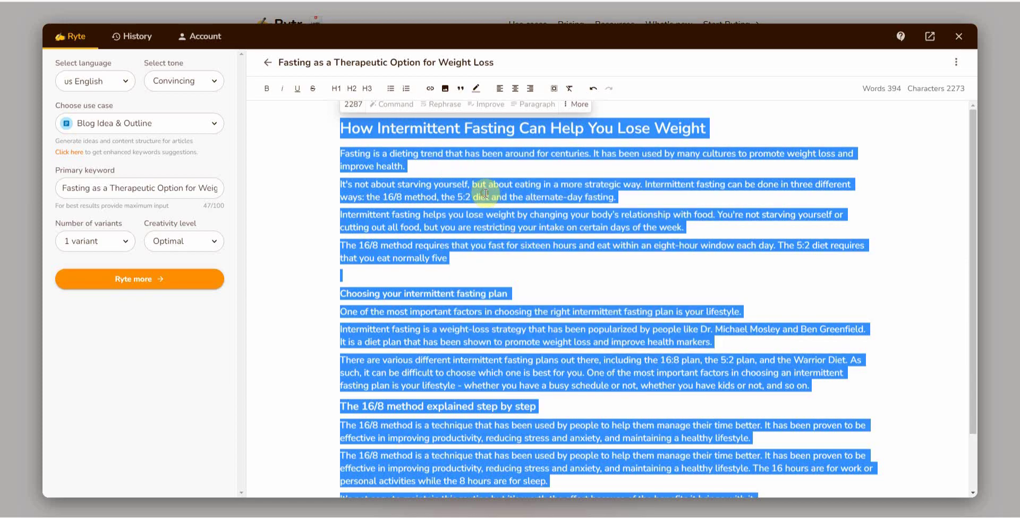
pyautogui.click(742, 1)
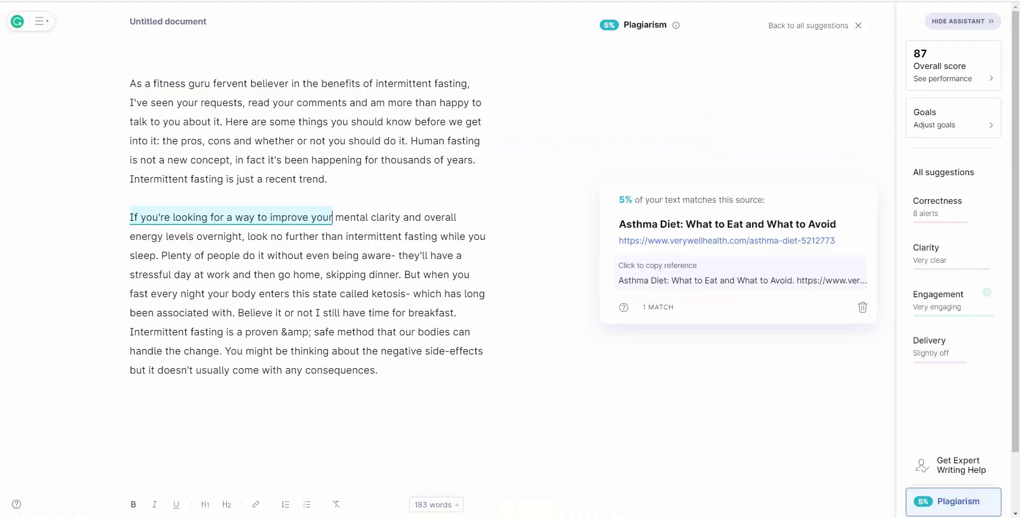
pyautogui.keyDown('shift'); pyautogui.click(393, 363); pyautogui.keyUp('shift')
pyautogui.moveTo(393, 363); pyautogui.dragTo(98, 96)
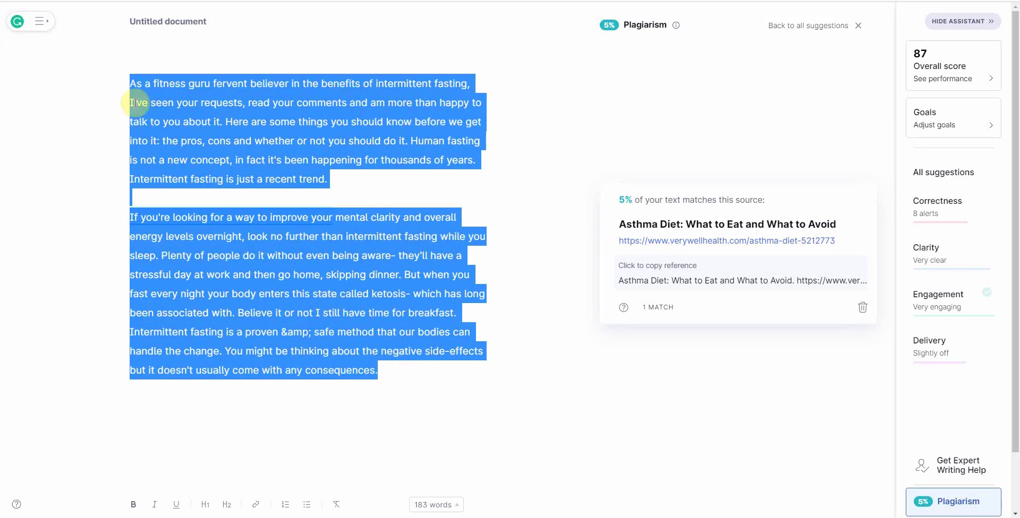
pyautogui.hotkey('ctrl', 'v')
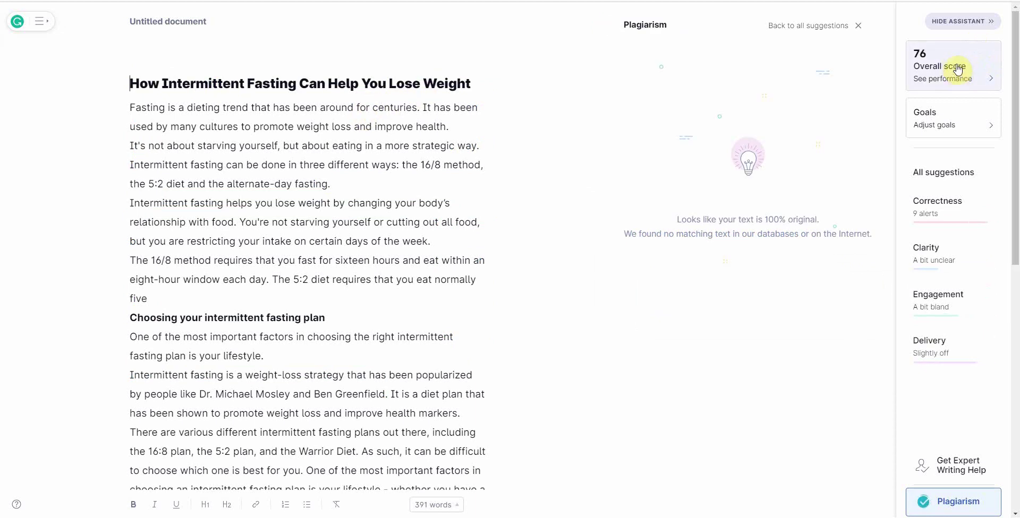
# Run Grammarly's plagiarism check on the pasted fasting article and review the marked passages and matching sources.
pyautogui.click(1016, 92)
pyautogui.moveTo(1016, 93); pyautogui.dragTo(1016, 125)
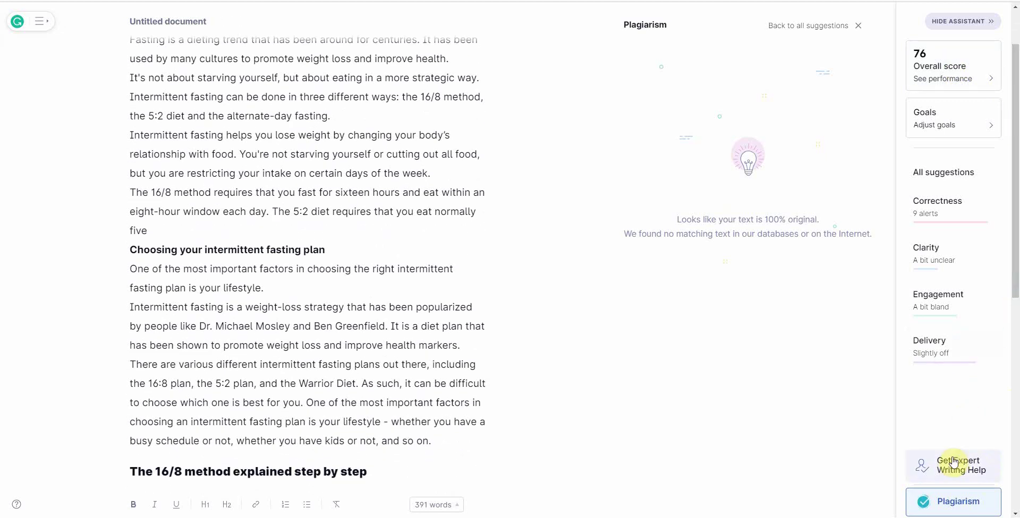
pyautogui.moveTo(1015, 277); pyautogui.dragTo(1017, 444)
pyautogui.click(930, 504)
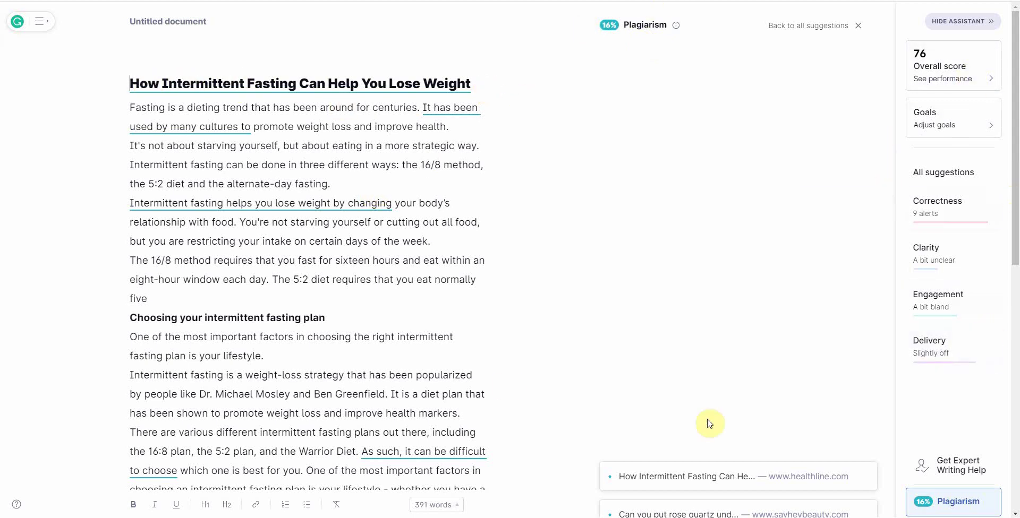
pyautogui.moveTo(1015, 252); pyautogui.dragTo(1015, 234)
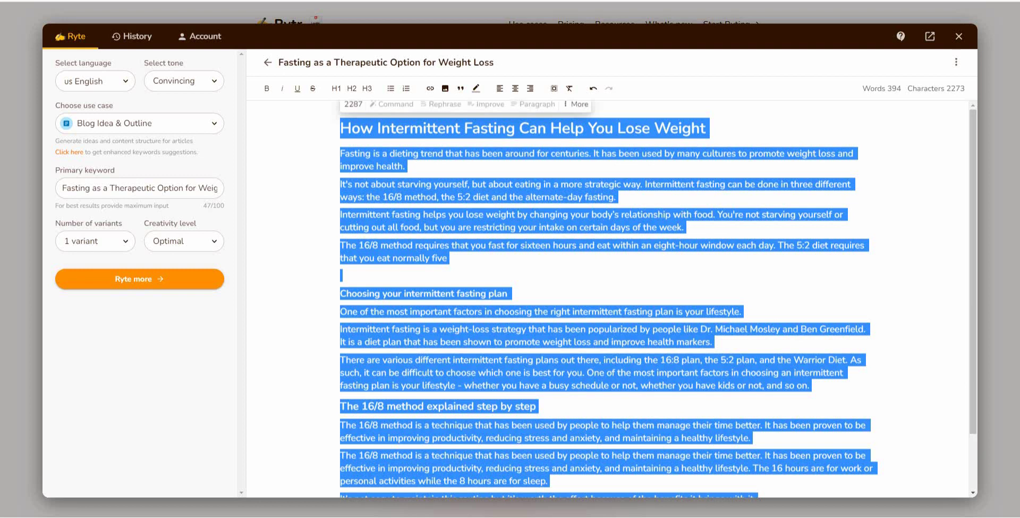
# Close the fasting article in Rytr to return to the document list, and switch to the WordPress dashboard.
pyautogui.click(268, 62)
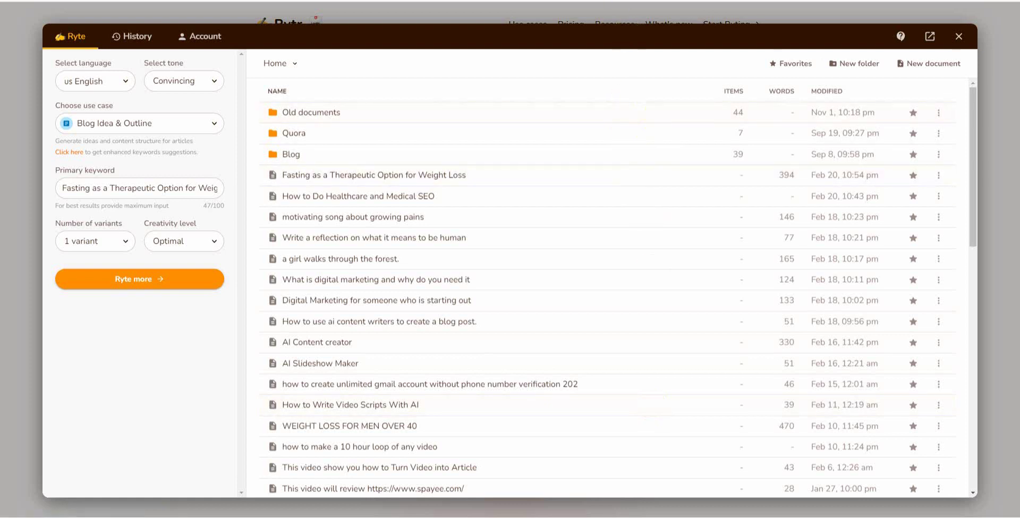
pyautogui.click(603, 1)
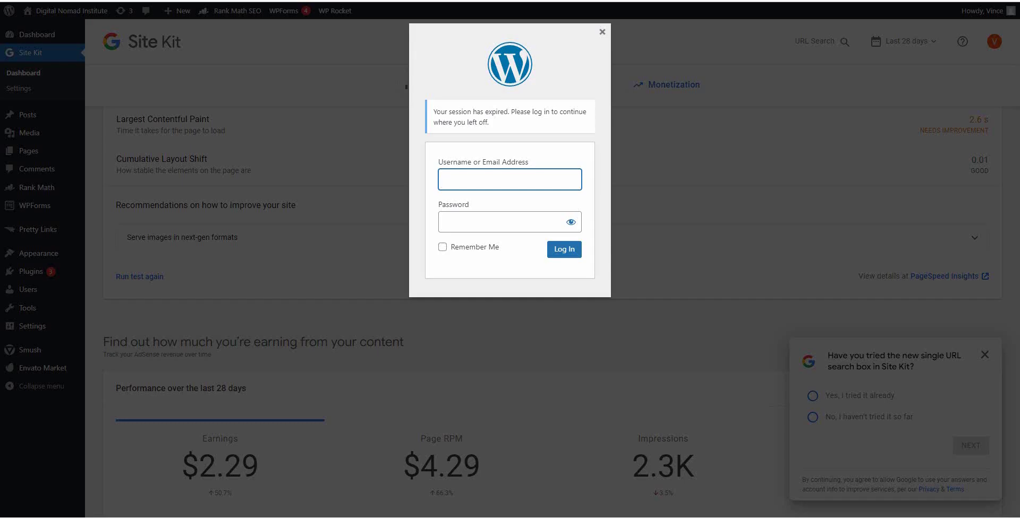